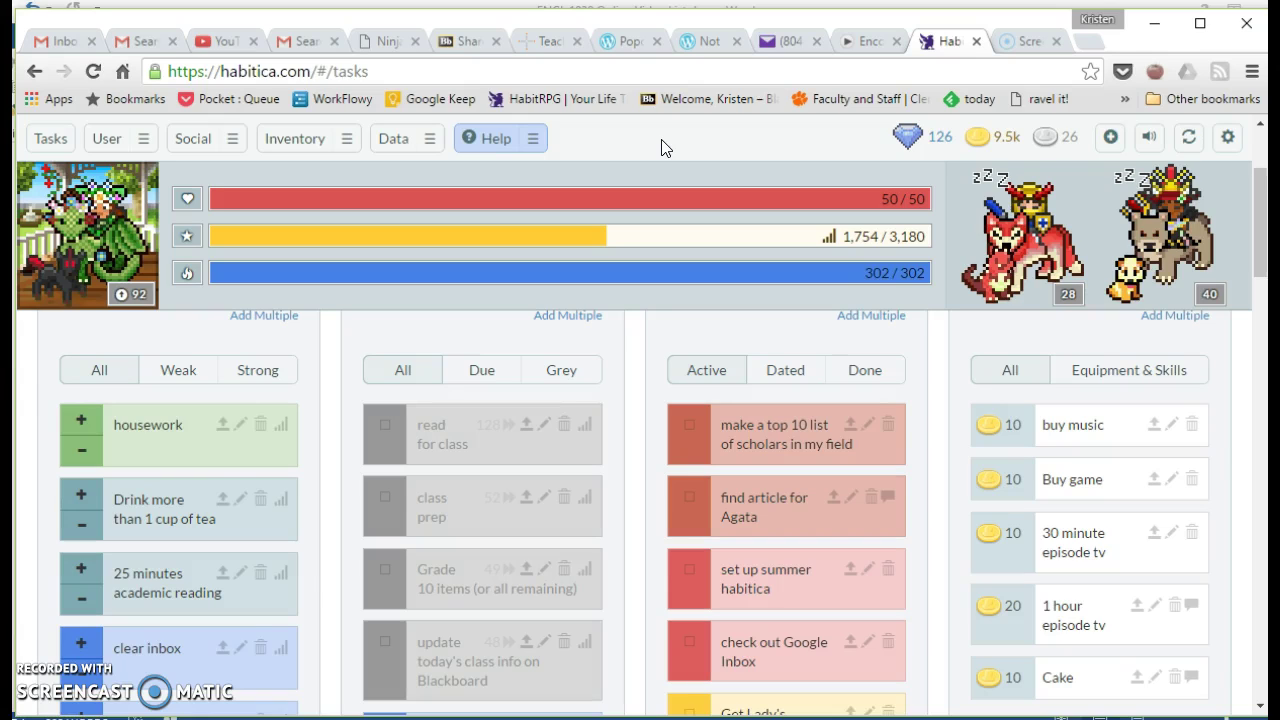
Step: Examine the Habits, Dailies, To-Dos and Rewards columns of the task board, including the note on the article to-do
click(690, 153)
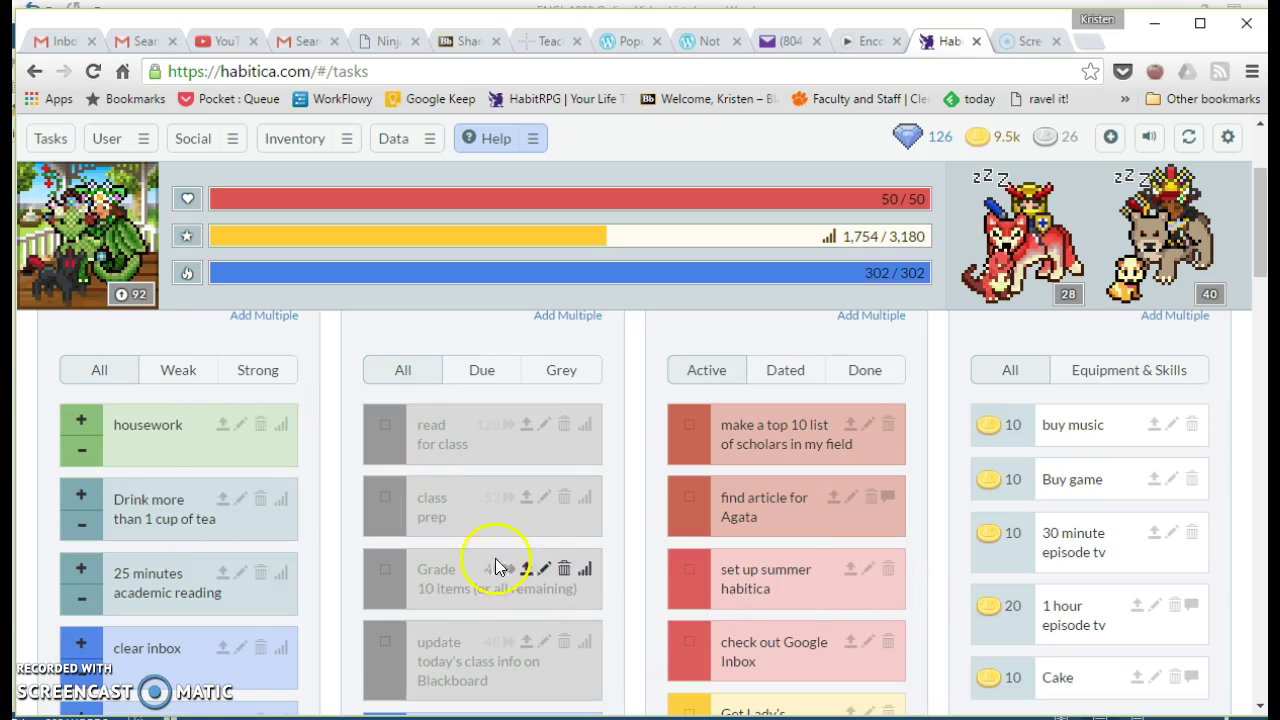
mouse_move(122, 225)
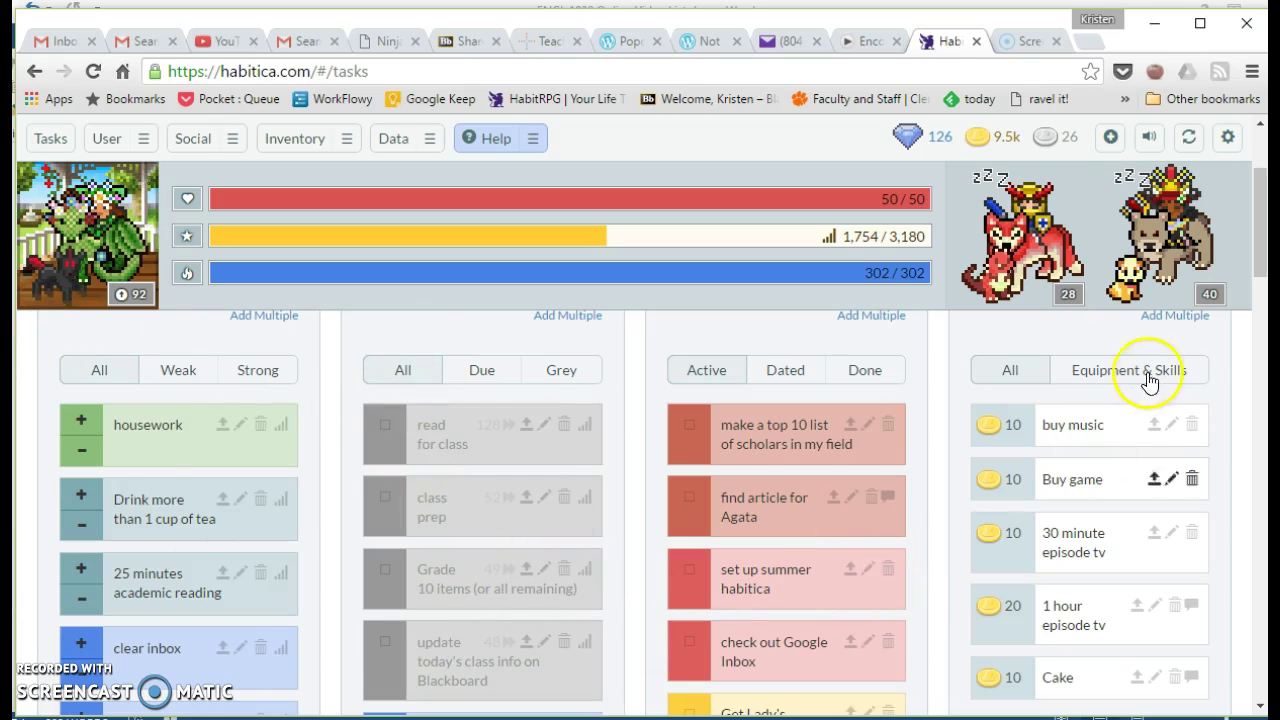
click(163, 346)
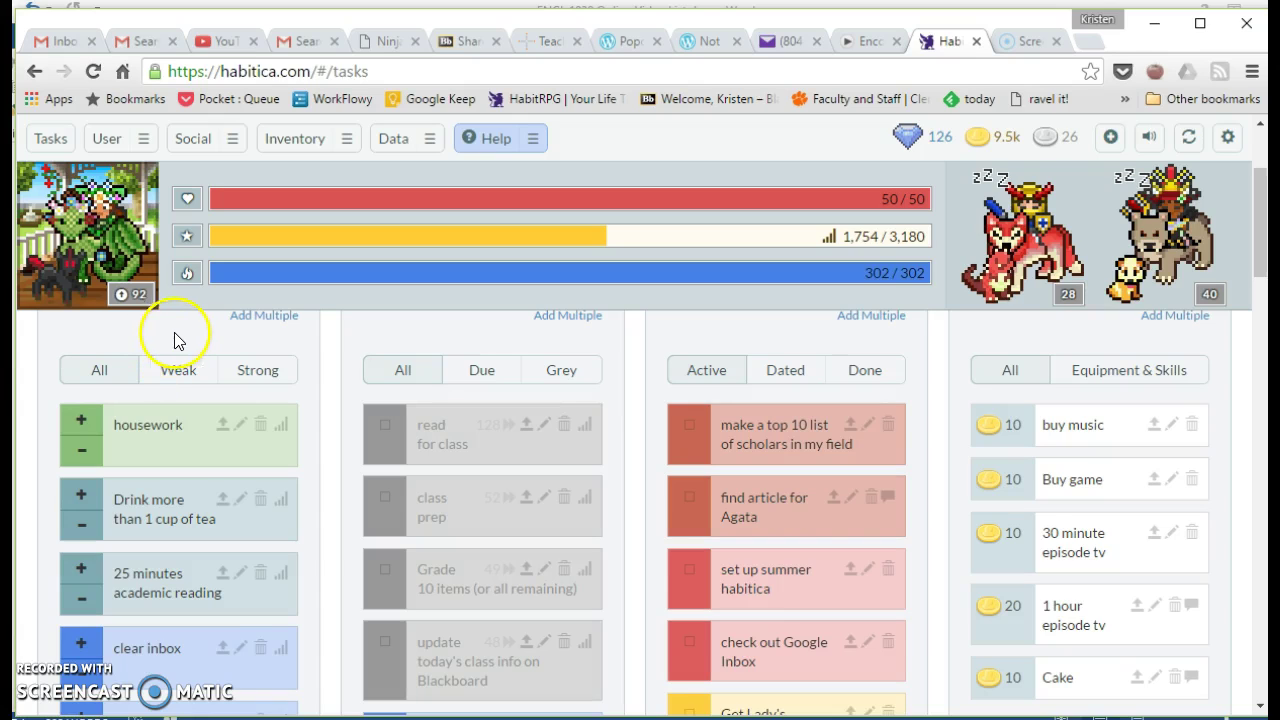
scroll(325, 380, up, 2)
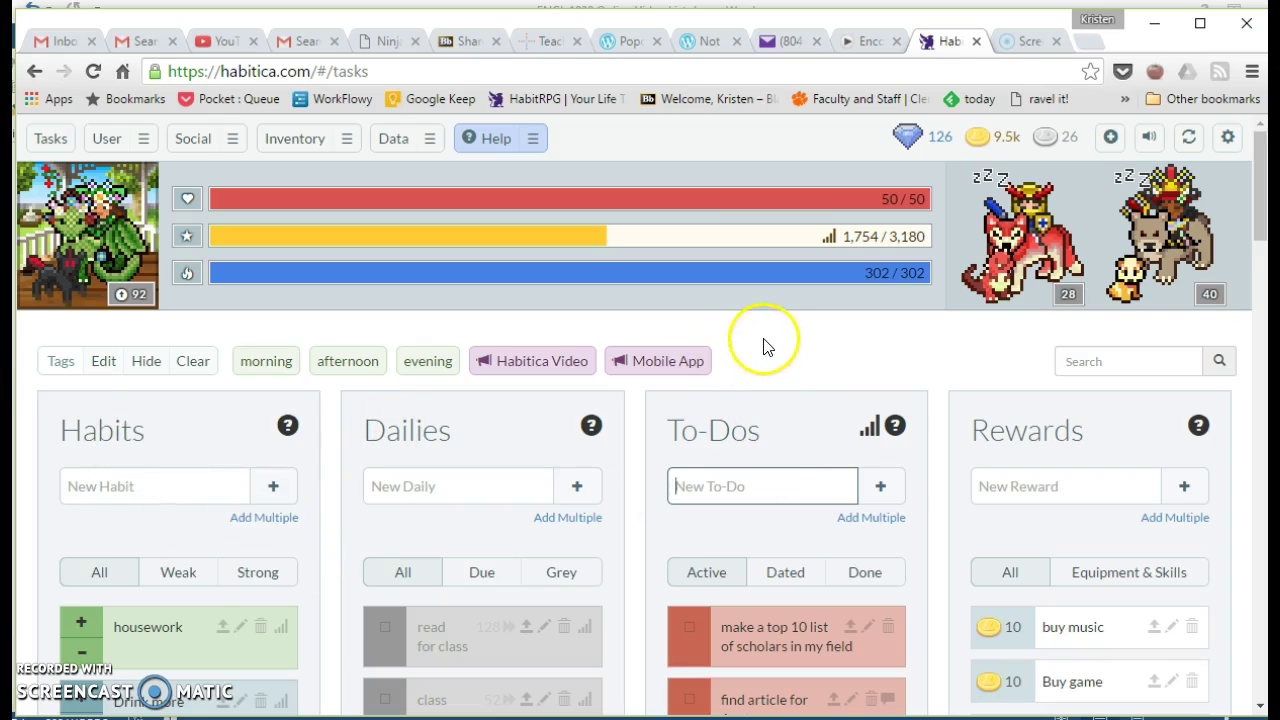
scroll(700, 370, down, 1)
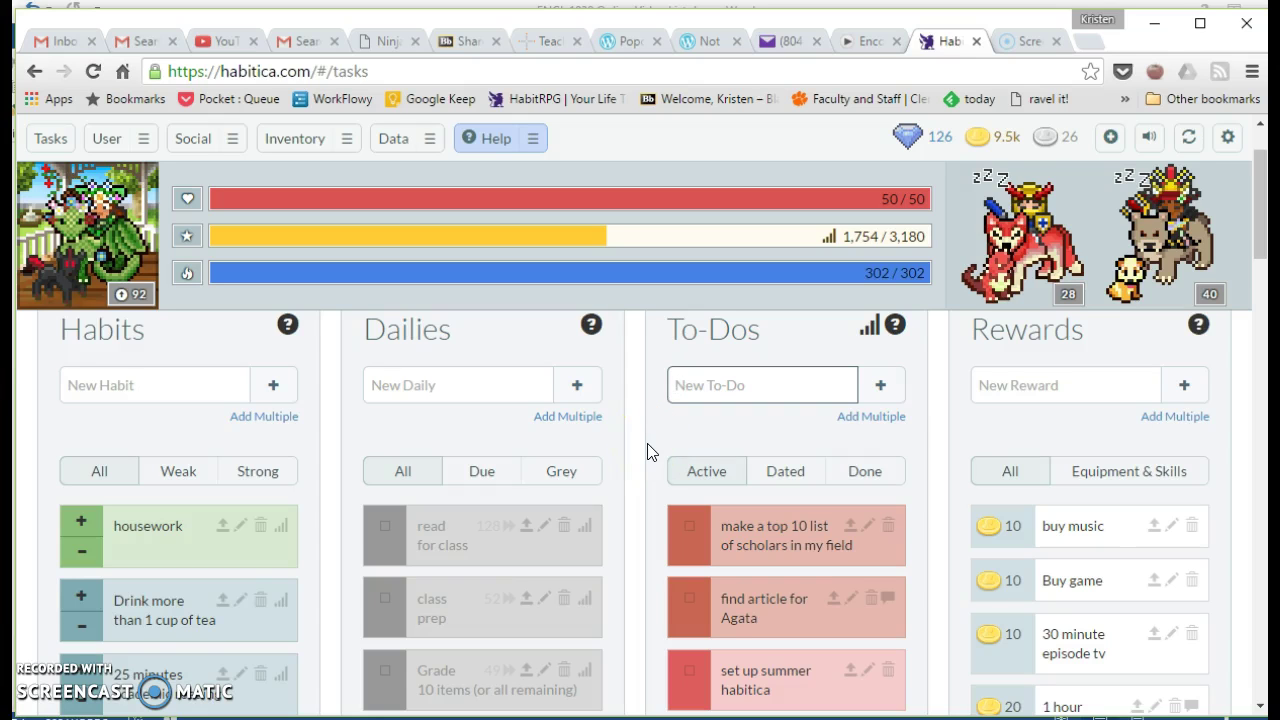
scroll(647, 452, down, 1)
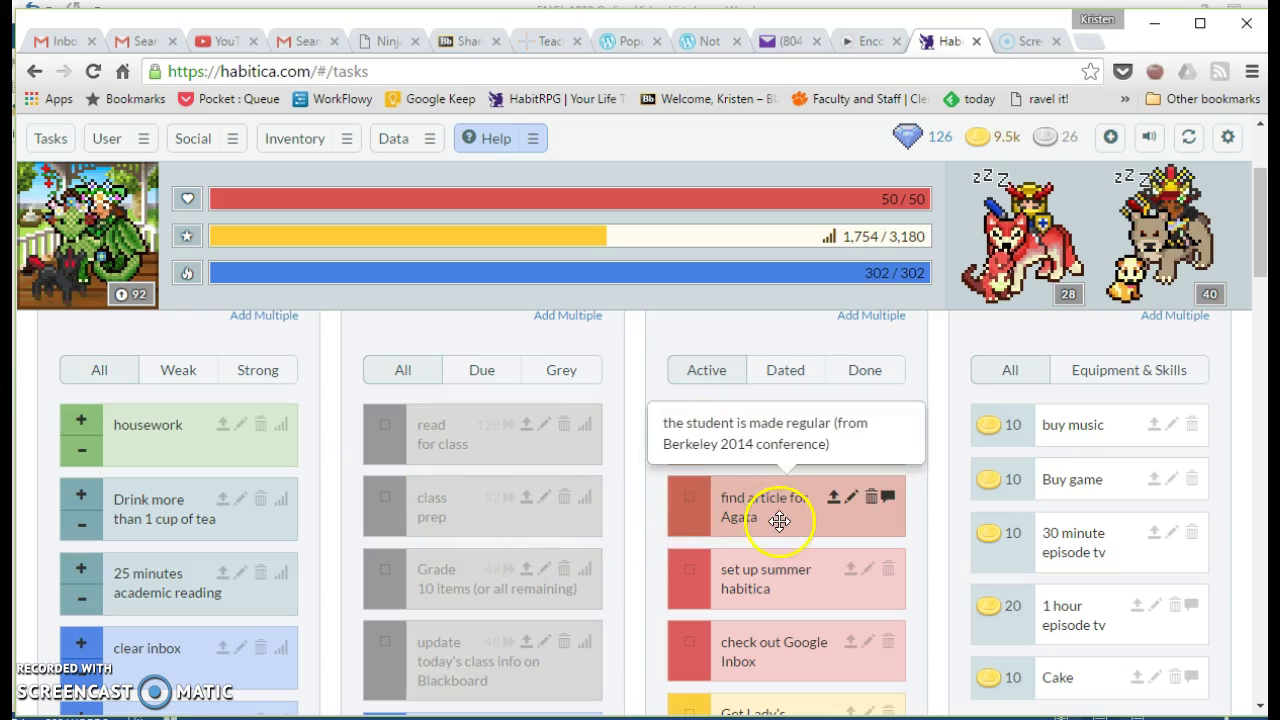
scroll(634, 571, down, 1)
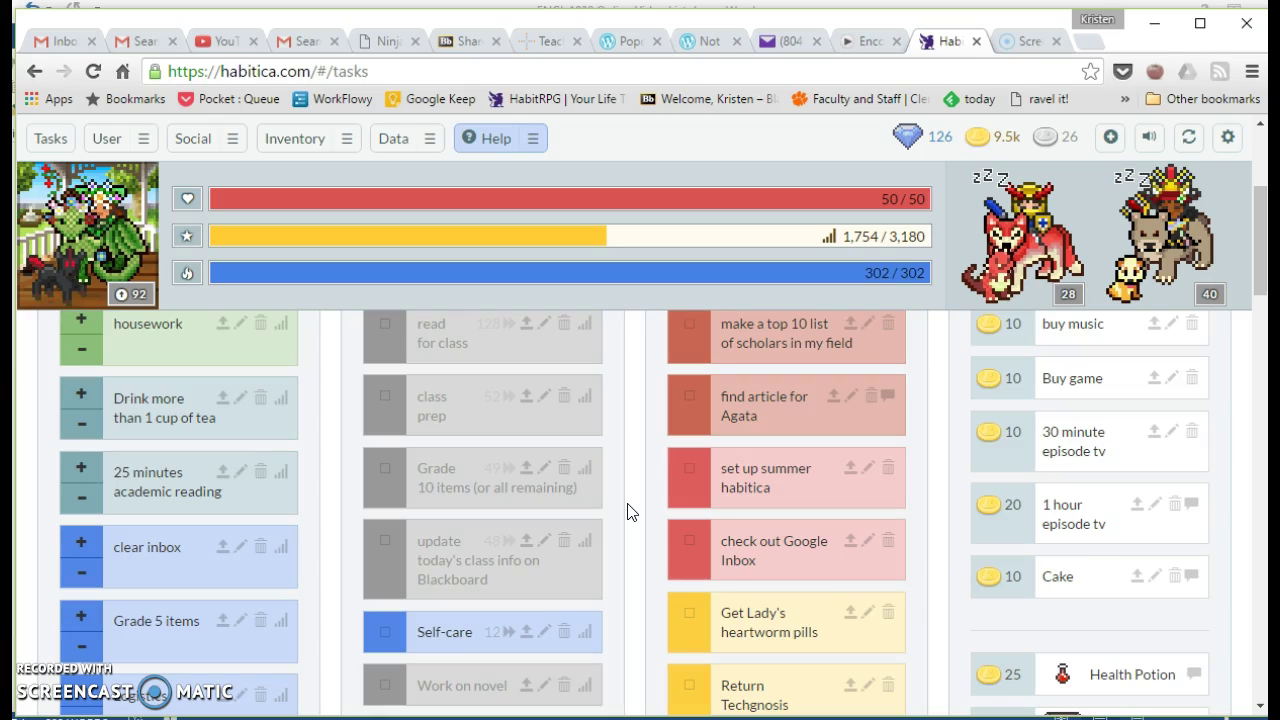
scroll(634, 491, down, 2)
scroll(634, 477, up, 3)
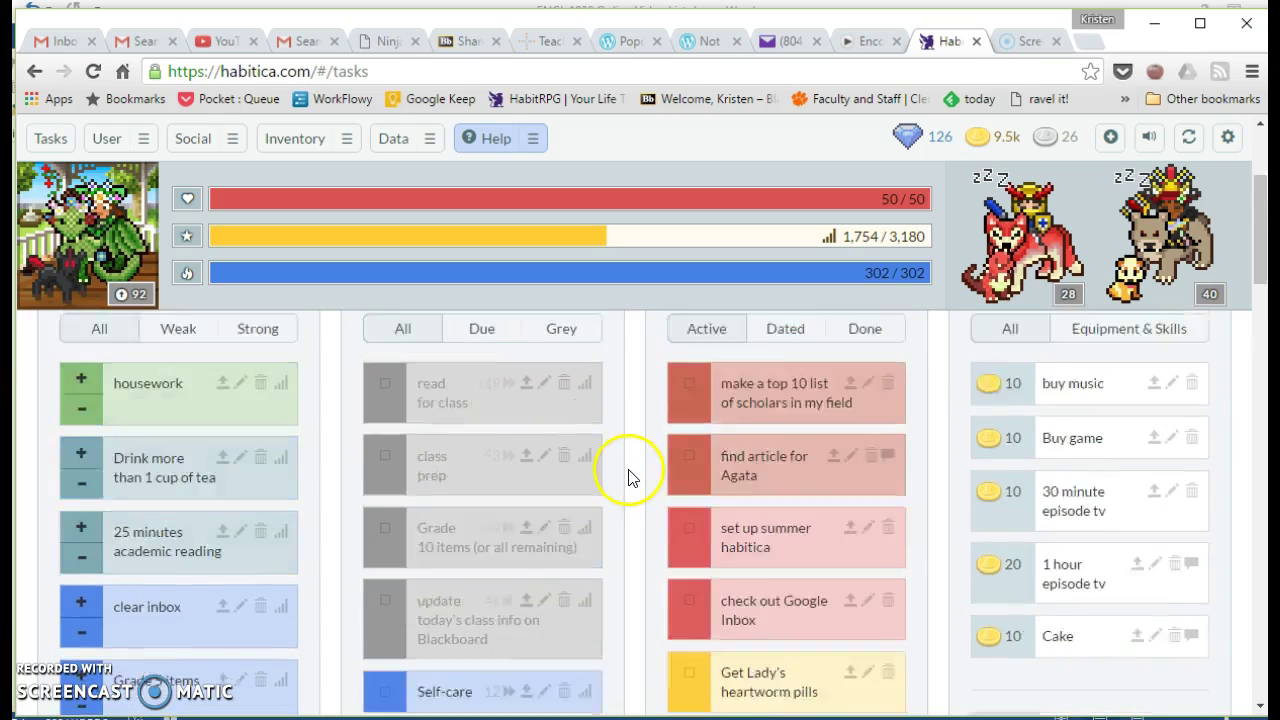
scroll(628, 474, up, 2)
scroll(623, 455, down, 1)
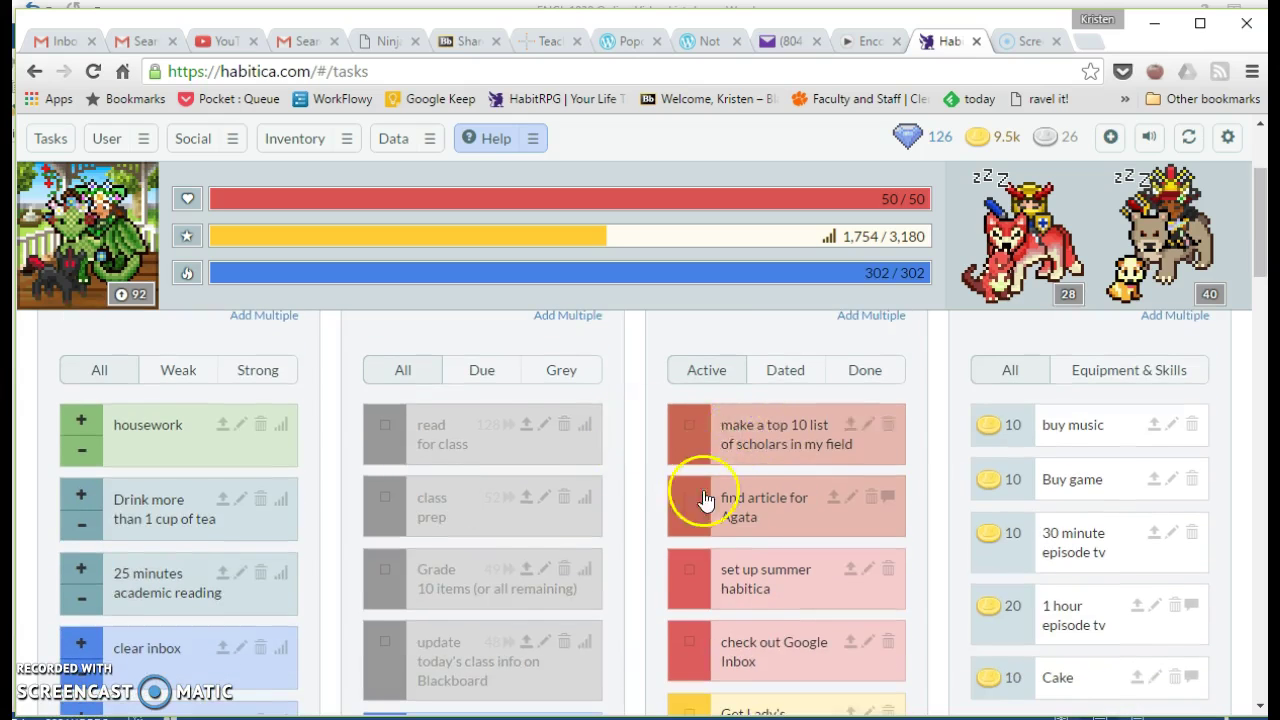
Step: Examine the checklist inside the Canvas ENGL online course to-do
scroll(640, 516, down, 1)
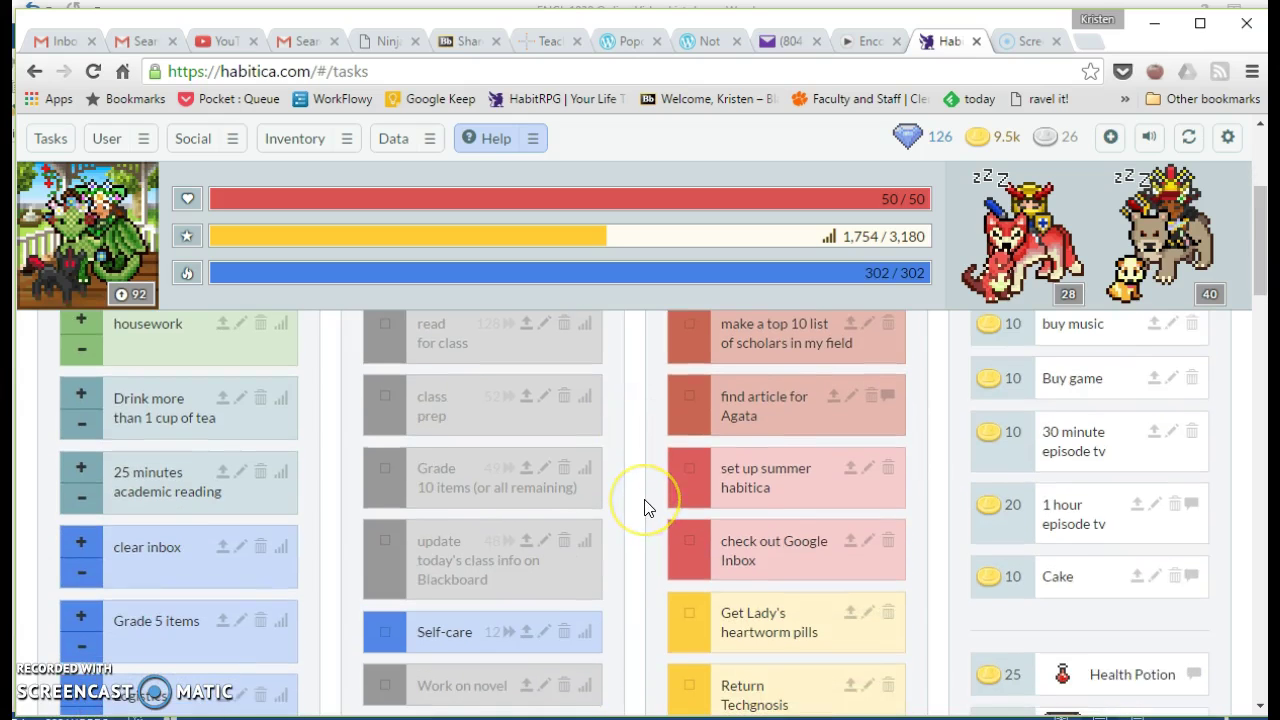
scroll(644, 490, down, 2)
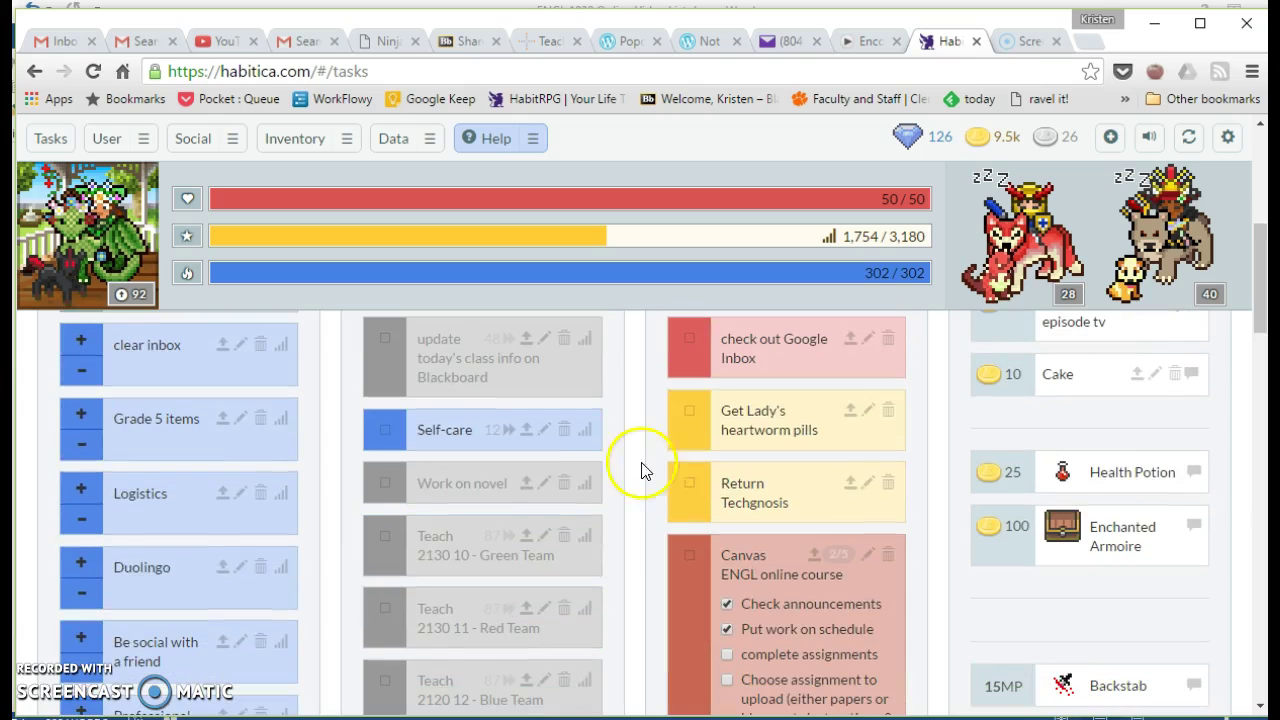
click(735, 517)
click(683, 411)
click(710, 452)
scroll(620, 440, down, 1)
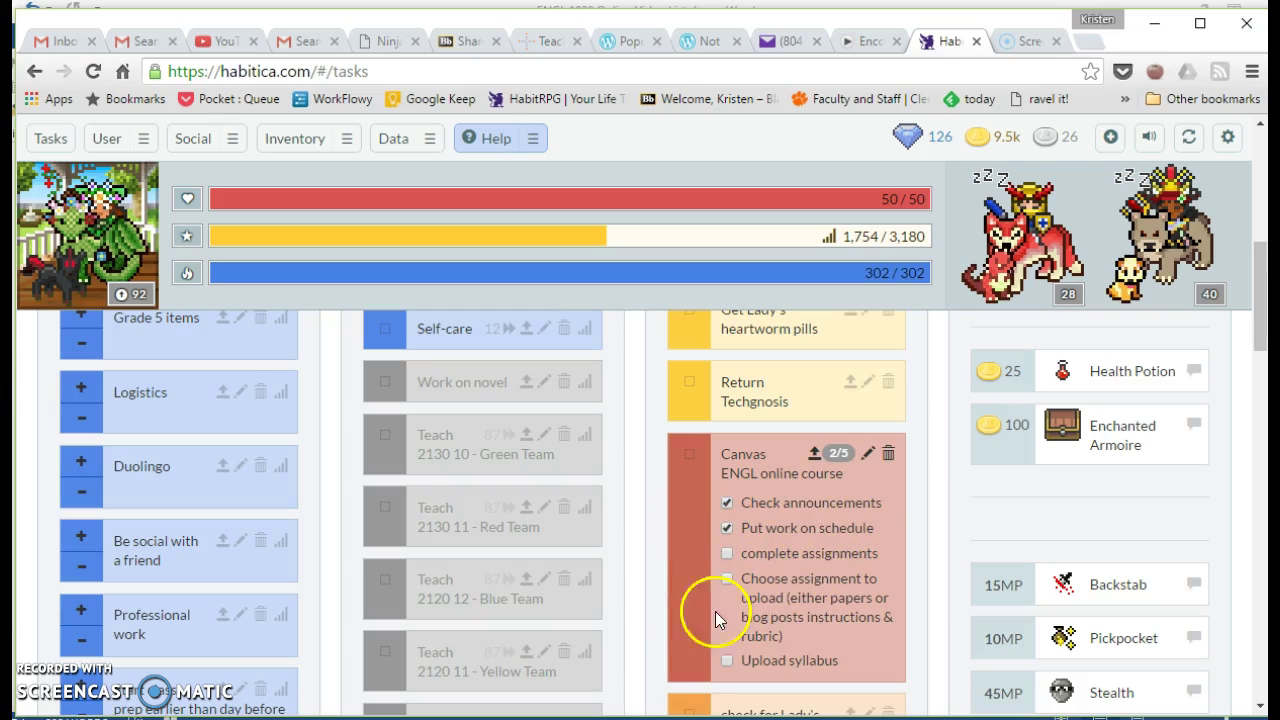
click(622, 588)
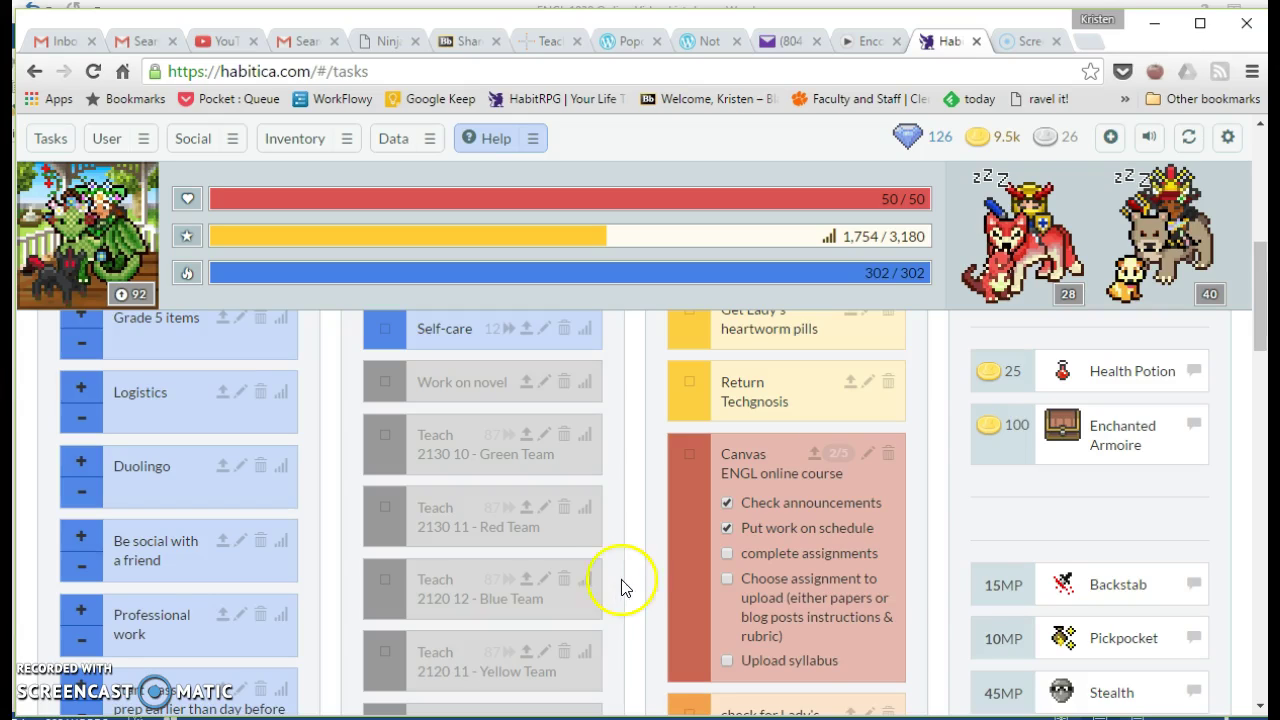
click(624, 566)
click(600, 537)
click(633, 515)
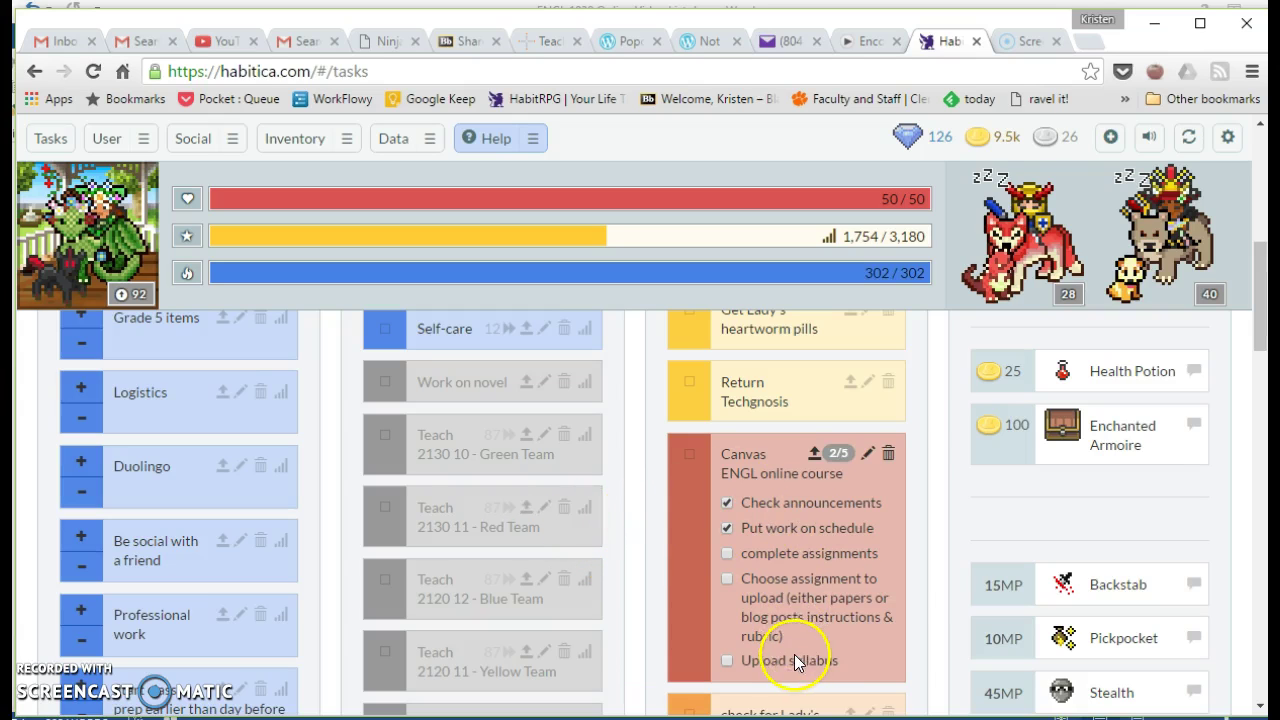
Step: Review the edit options of the Return Techgnosis to-do, set its difficulty to Hard and save it
click(869, 386)
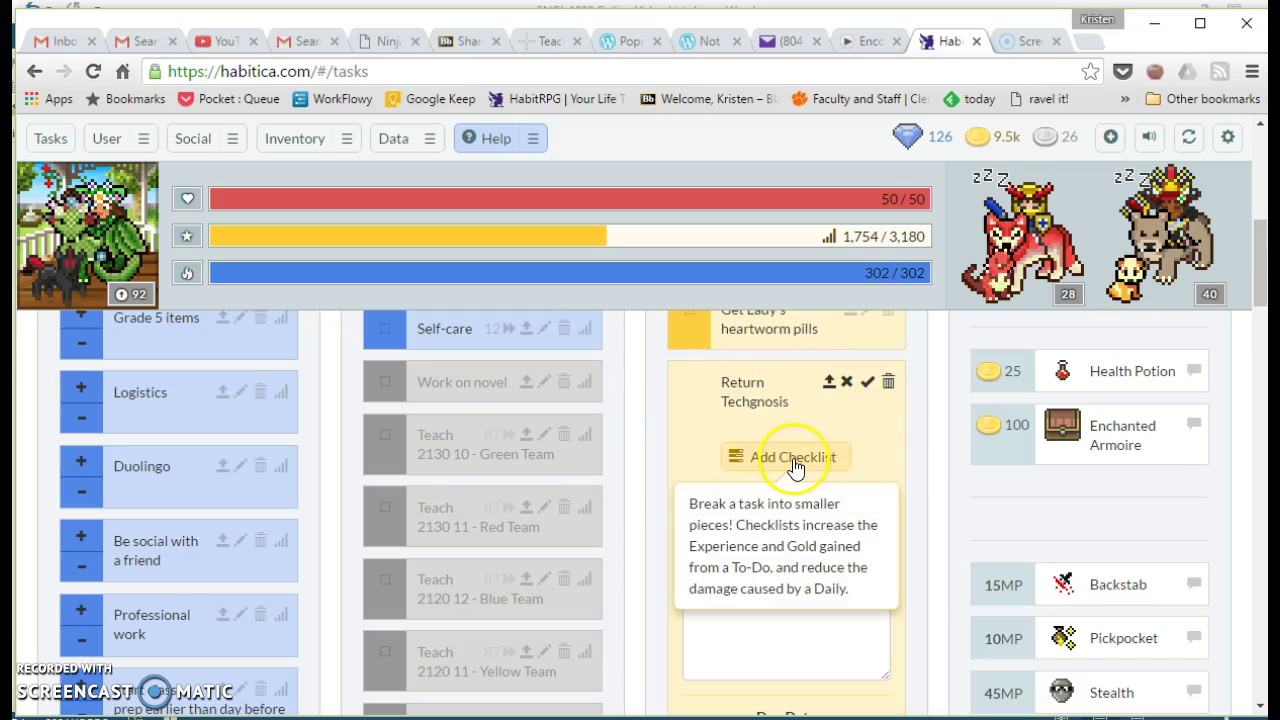
scroll(800, 455, down, 4)
scroll(862, 443, down, 1)
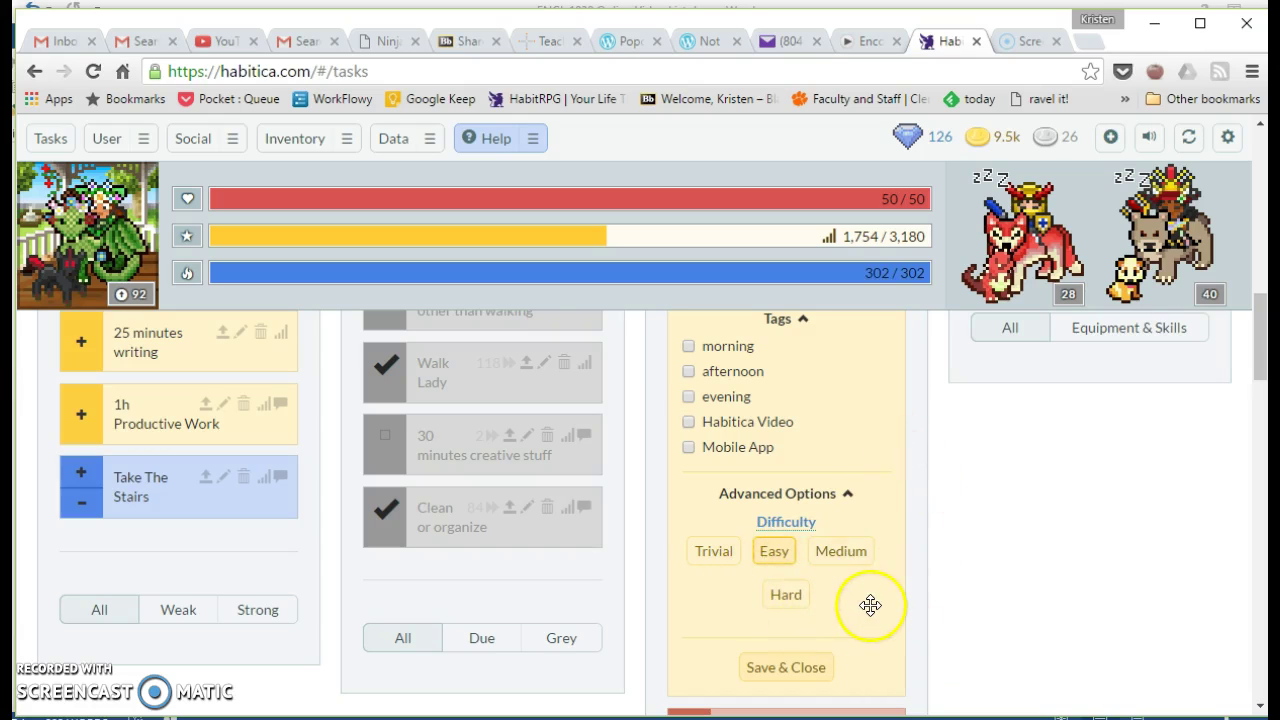
scroll(775, 565, up, 5)
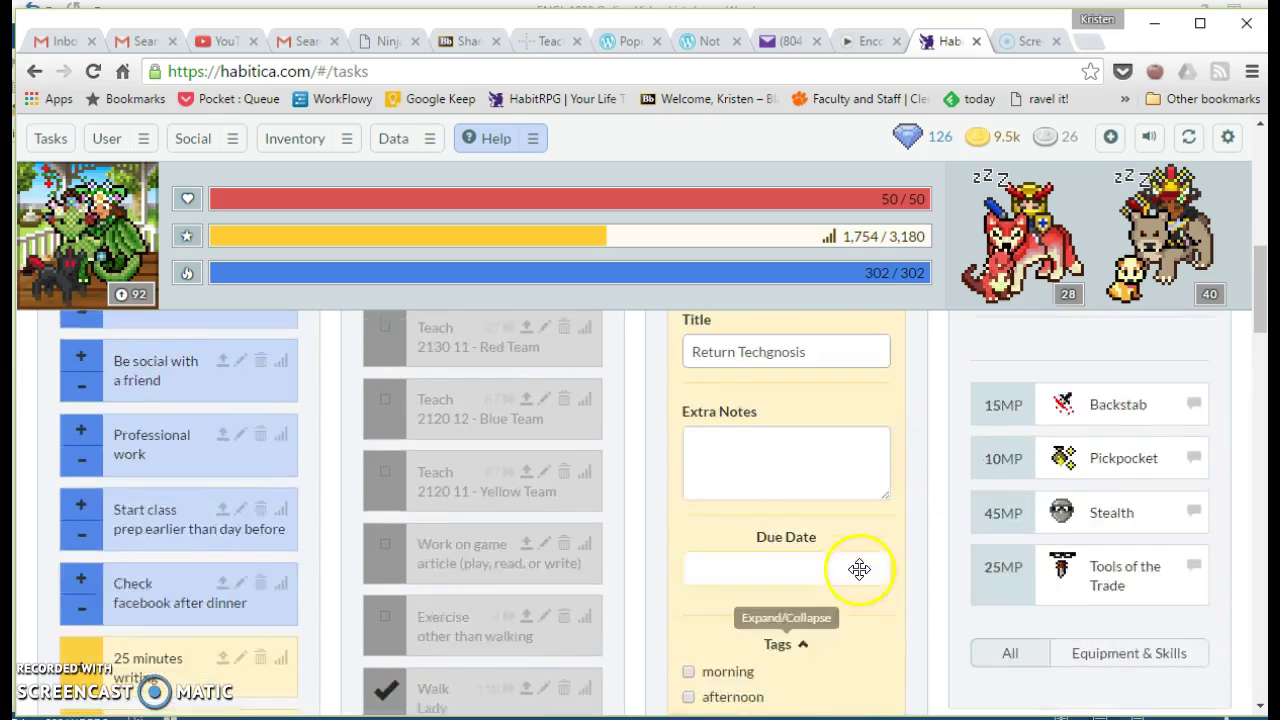
scroll(858, 569, down, 7)
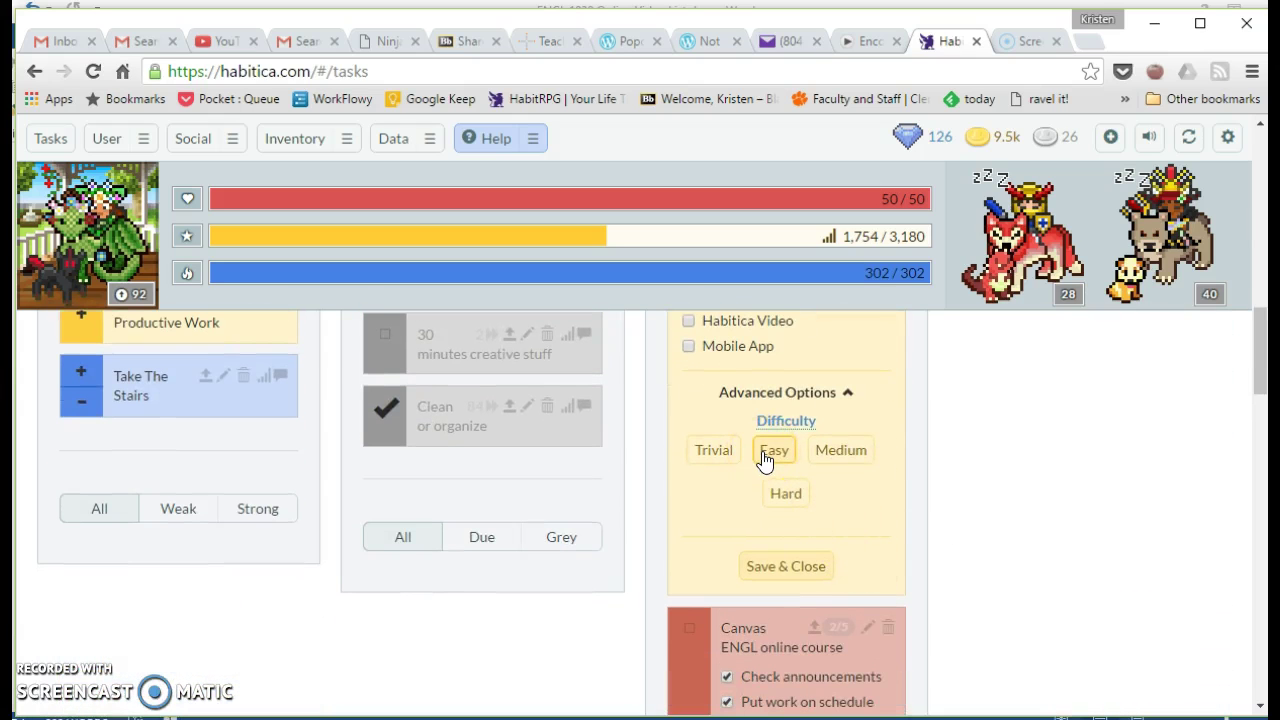
click(768, 458)
click(785, 503)
click(786, 566)
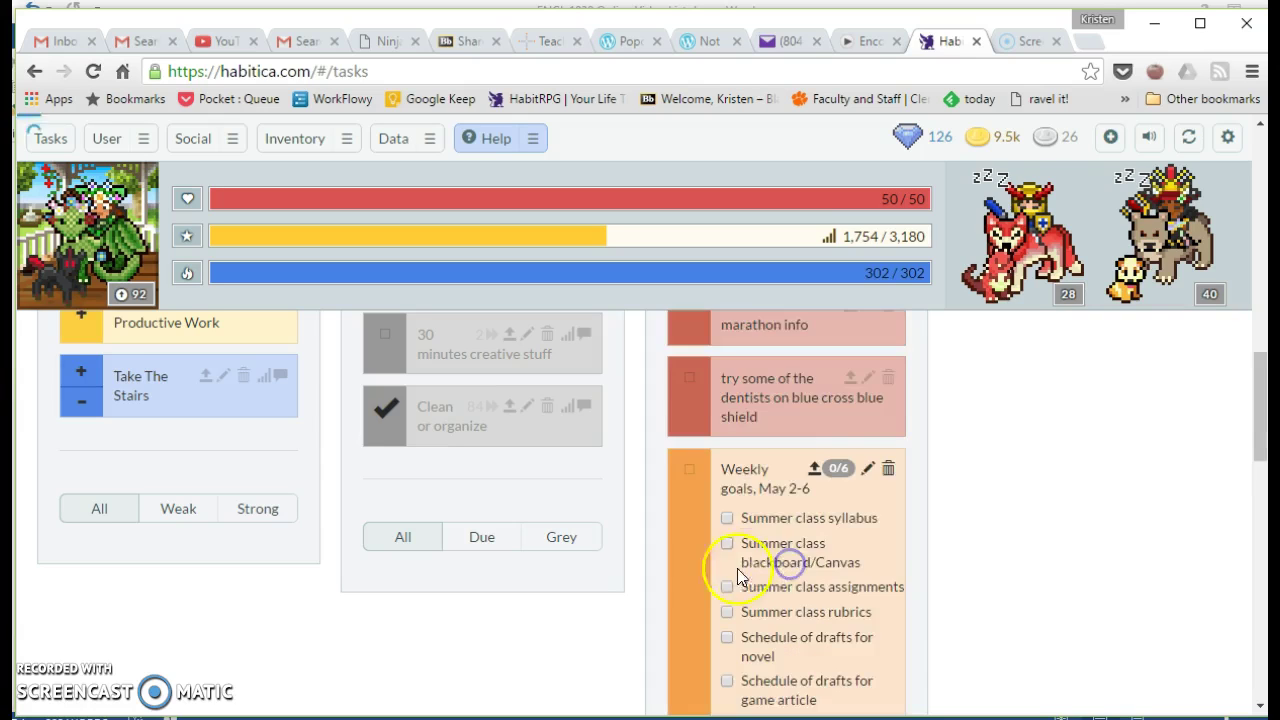
Step: Look back over the to-dos and dailies up to the column headings of the task board
scroll(700, 540, up, 1)
scroll(661, 513, up, 2)
scroll(700, 480, down, 1)
scroll(728, 455, up, 4)
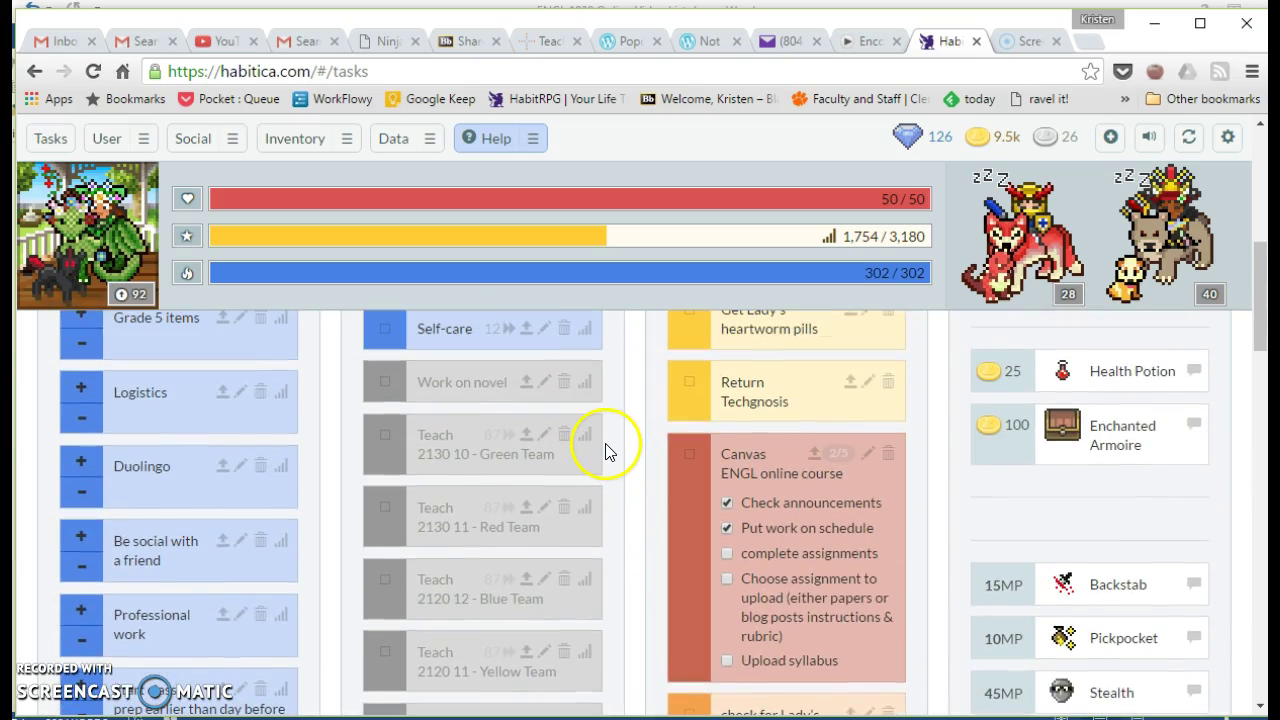
scroll(614, 445, up, 1)
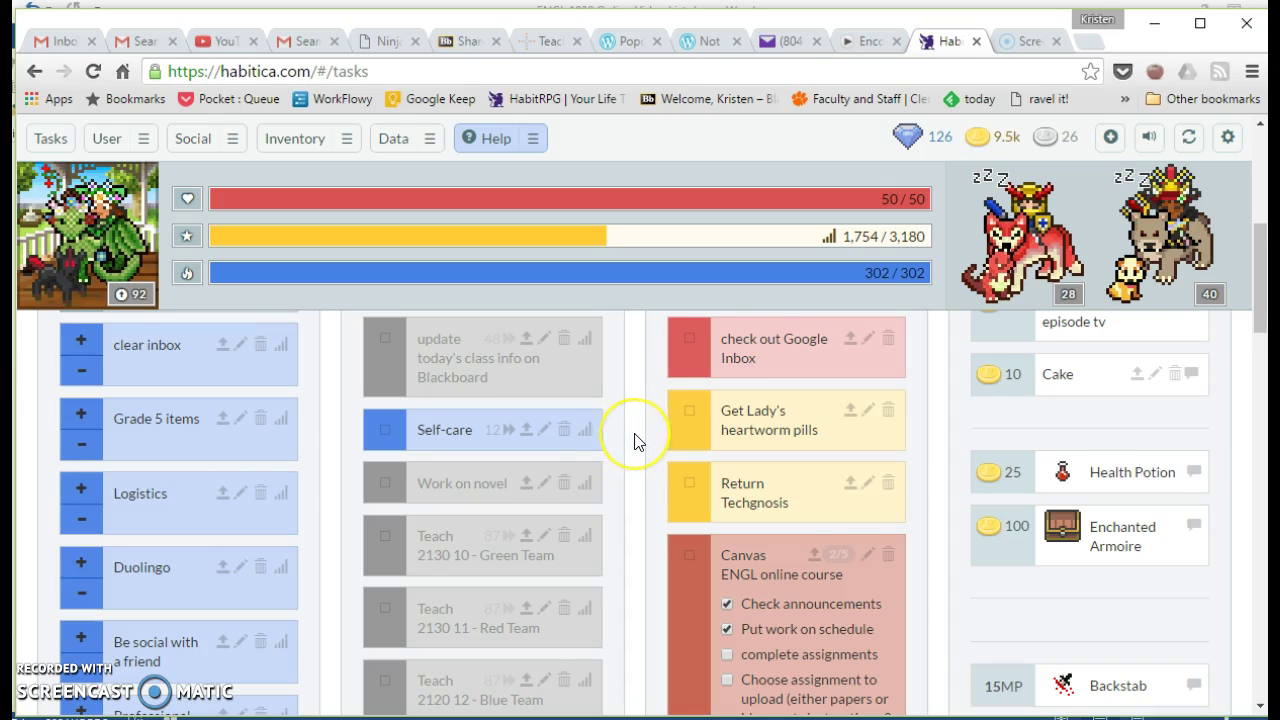
scroll(630, 443, up, 1)
scroll(636, 442, up, 4)
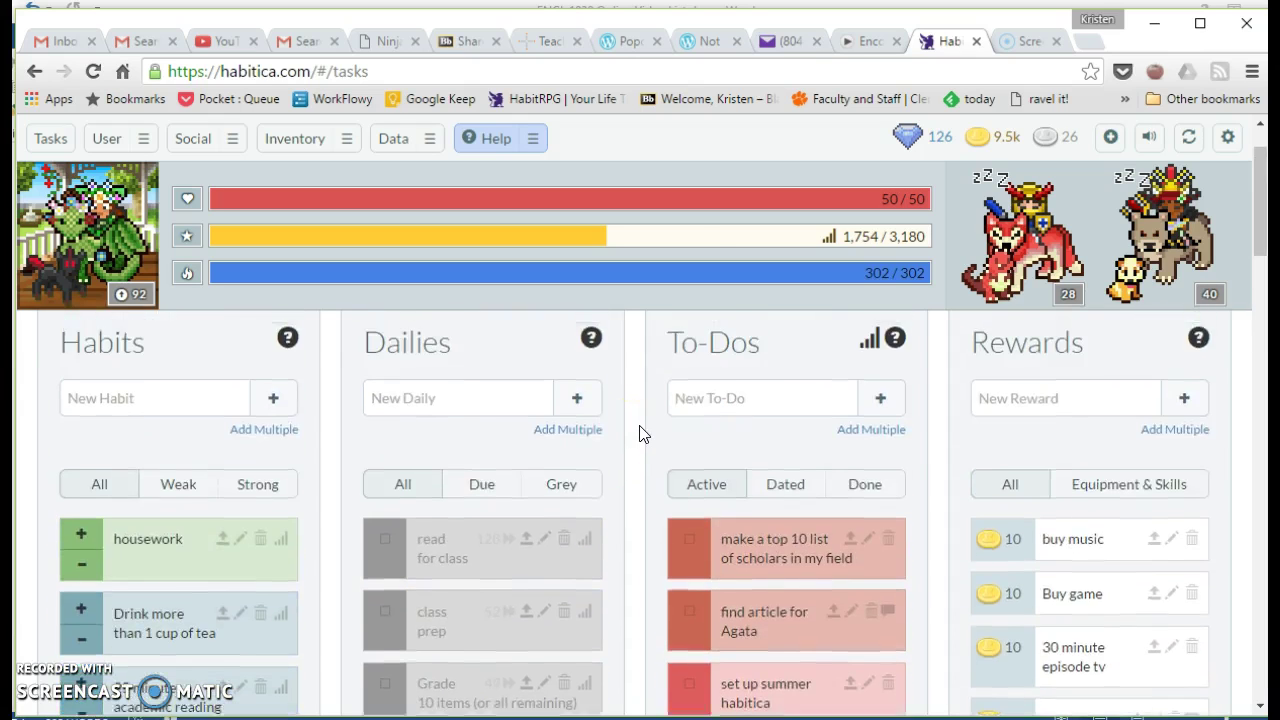
scroll(344, 450, down, 1)
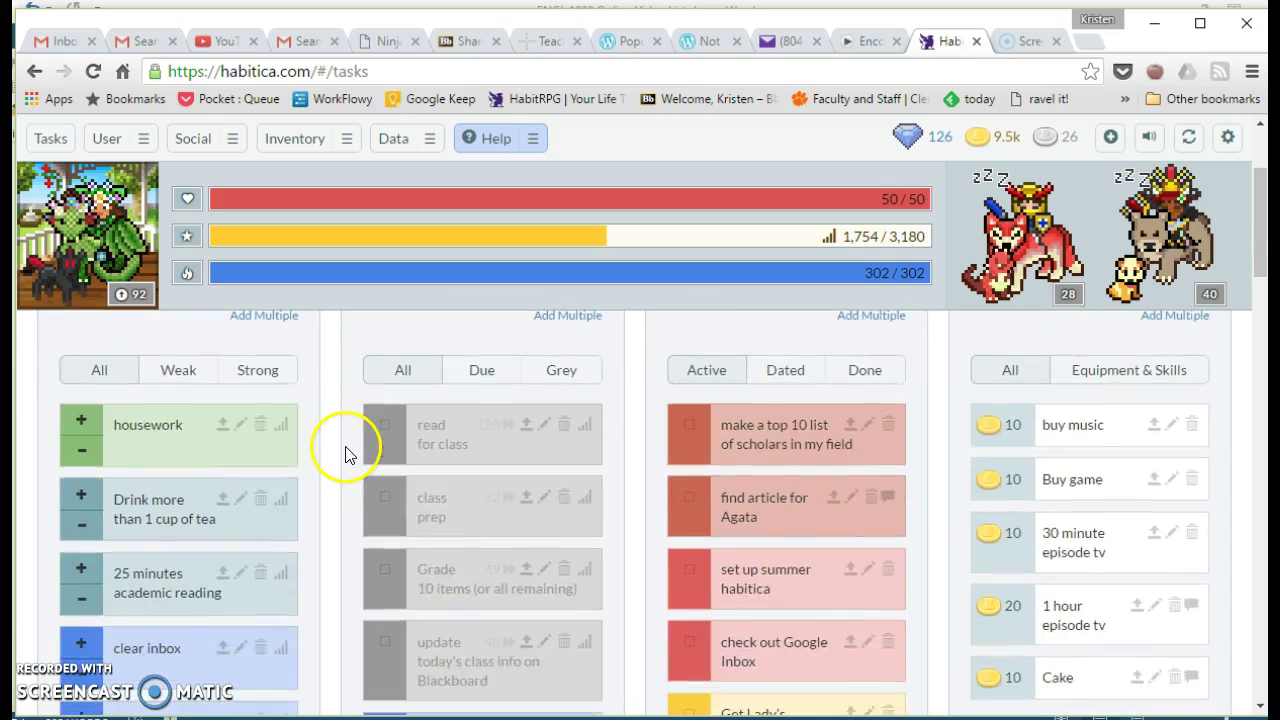
scroll(344, 447, up, 1)
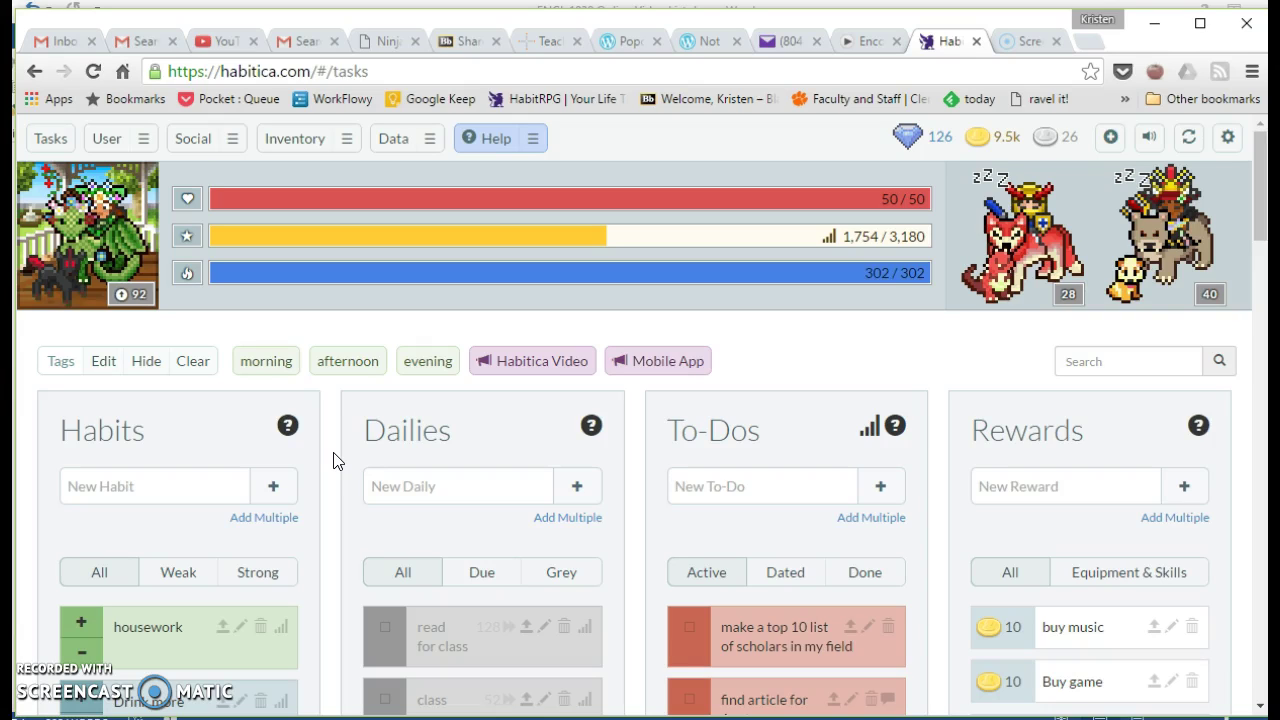
Step: Open the "read for class" daily for editing and set it to repeat Monday through Friday
scroll(345, 505, down, 2)
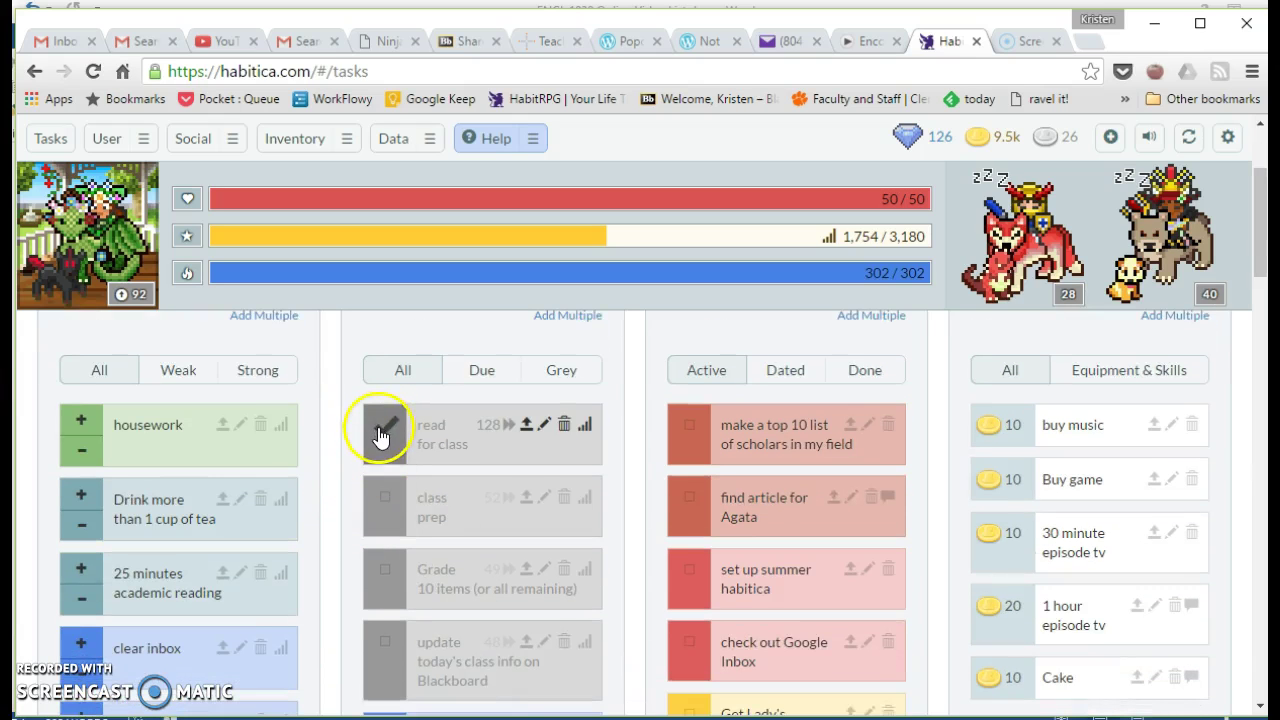
click(544, 427)
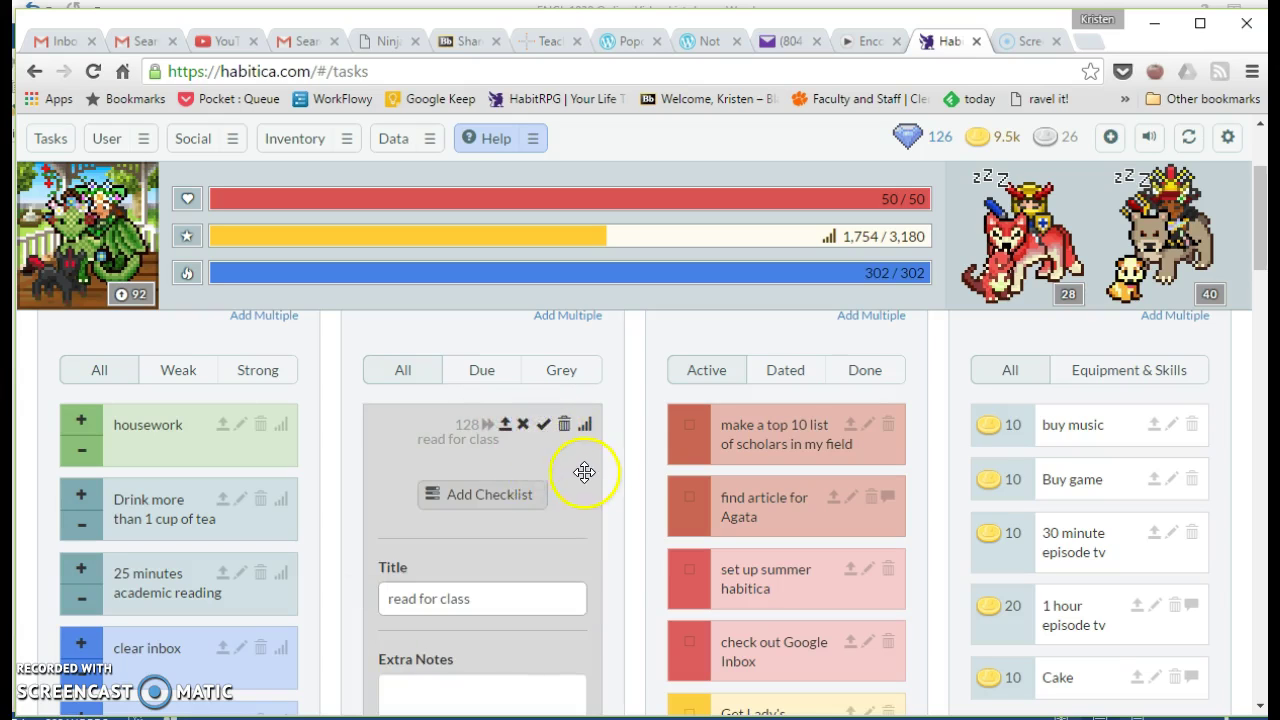
scroll(584, 470, down, 2)
scroll(587, 473, down, 1)
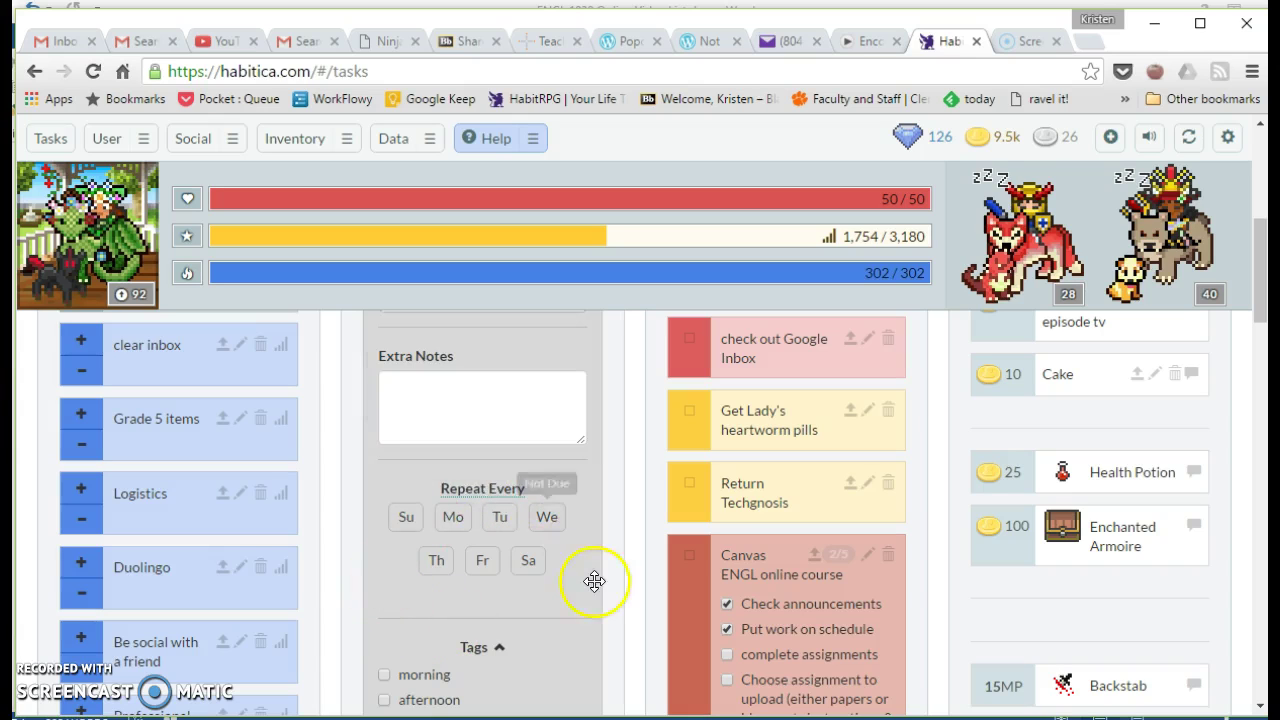
click(448, 519)
click(501, 518)
click(546, 519)
click(434, 560)
click(482, 560)
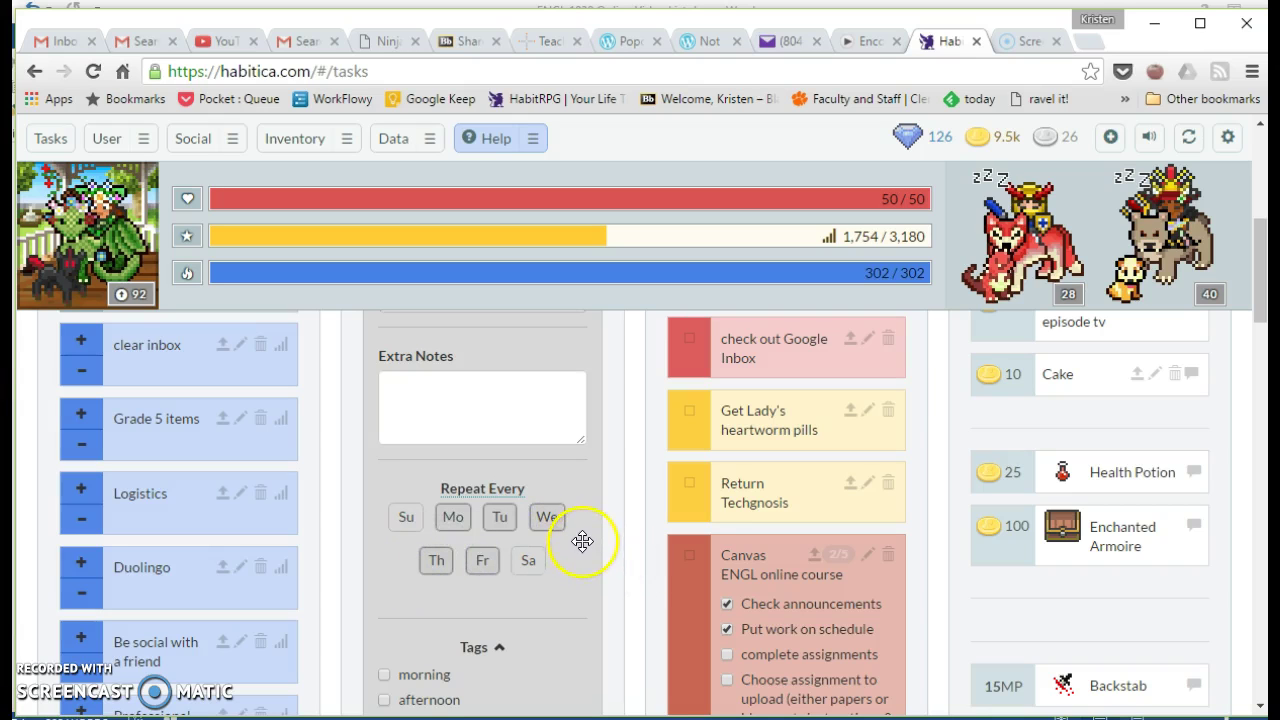
Step: Try adding Sunday to the repeat days of the "read for class" daily
scroll(590, 537, down, 1)
scroll(590, 537, up, 1)
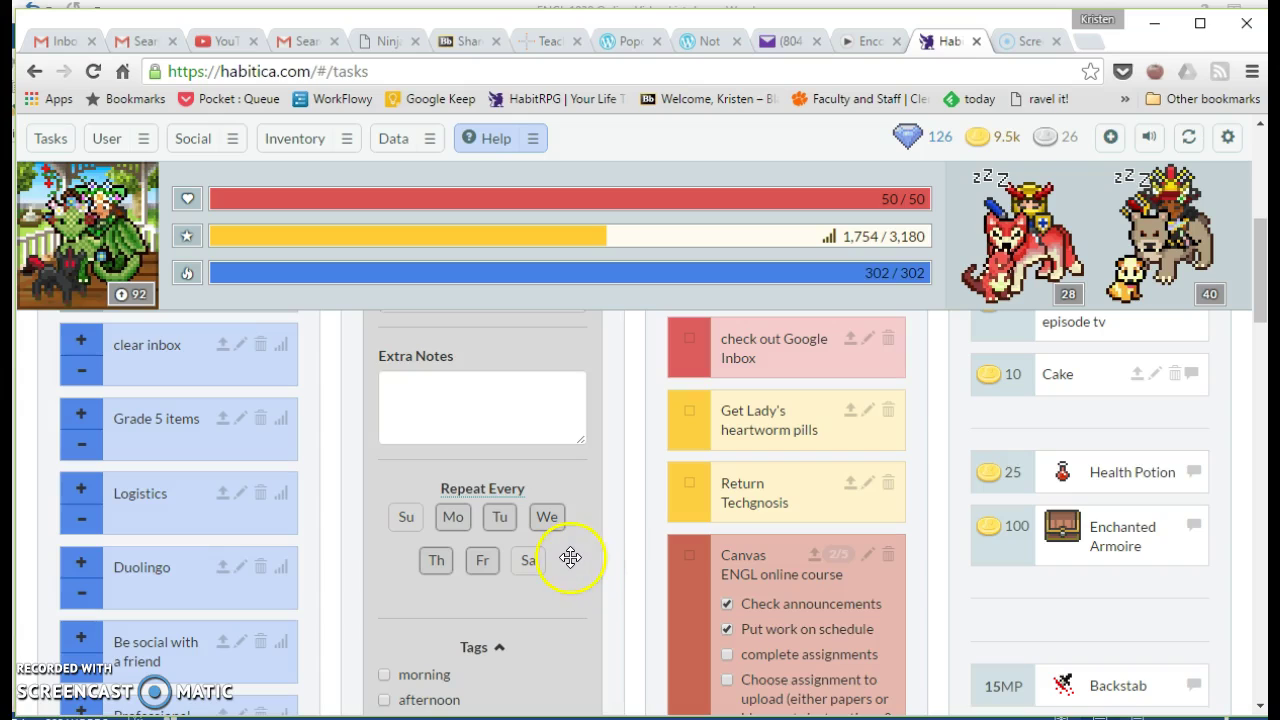
click(405, 520)
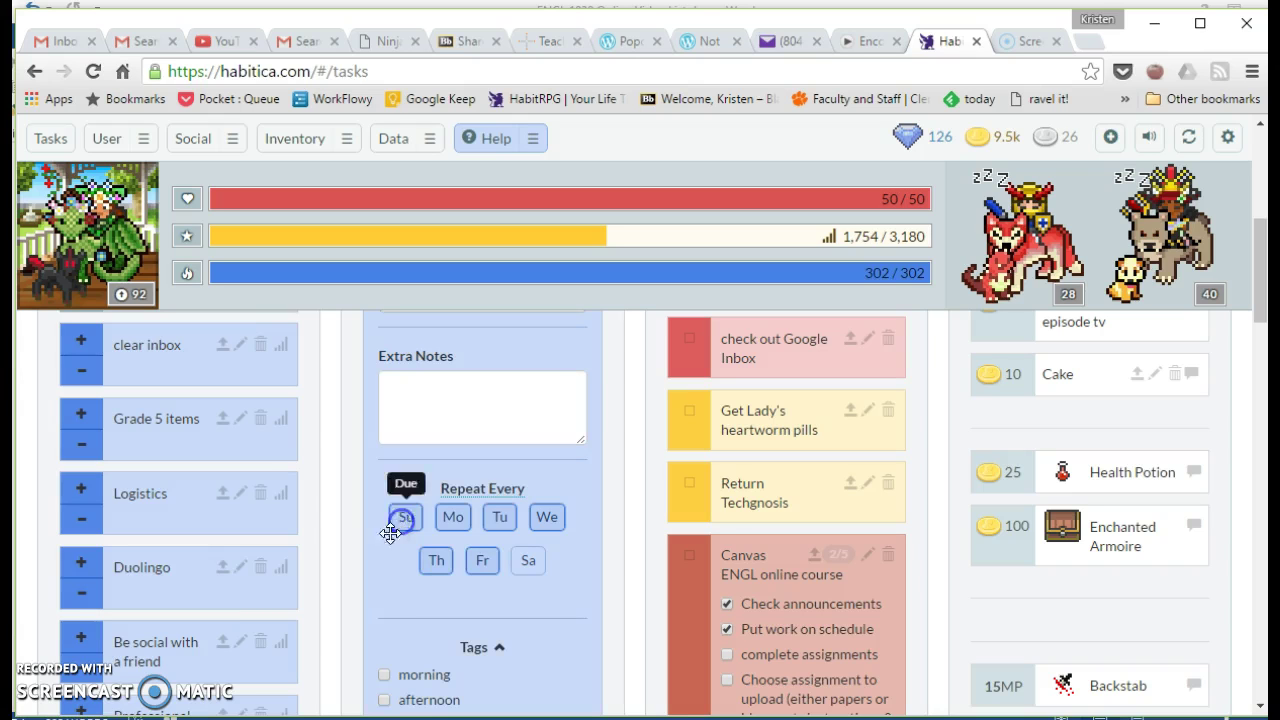
scroll(566, 613, up, 1)
scroll(566, 613, down, 2)
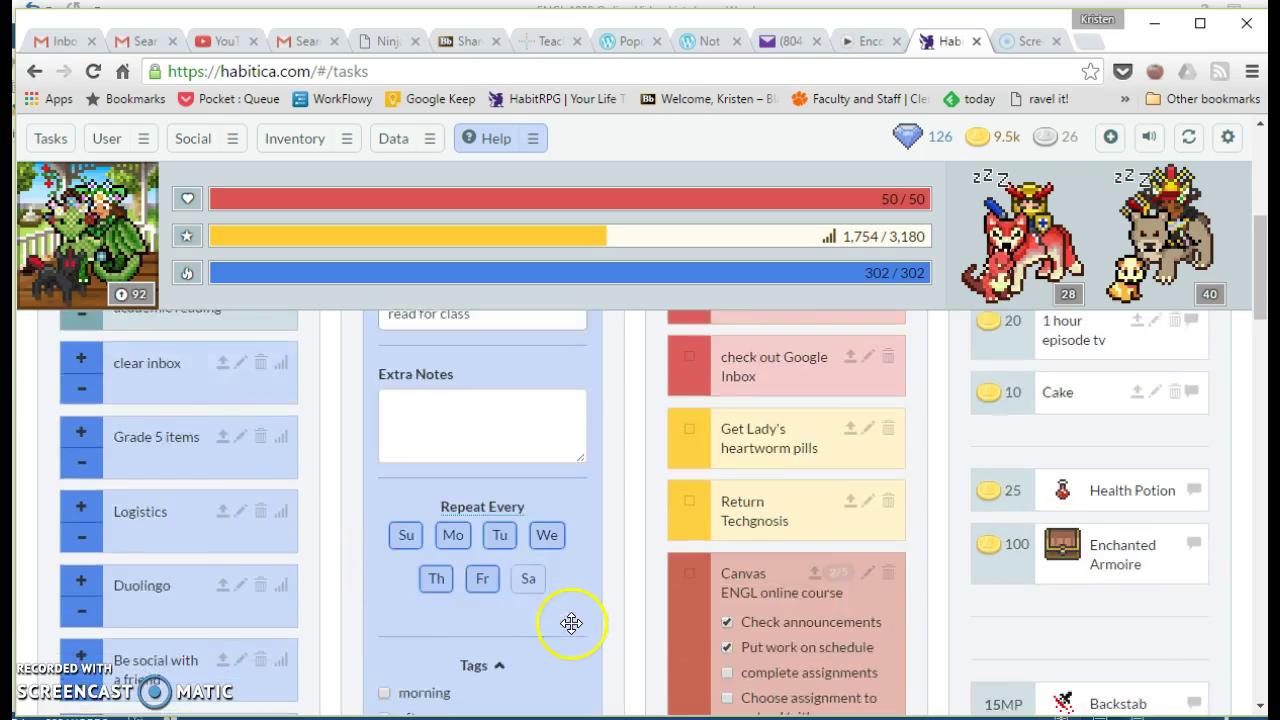
scroll(339, 594, up, 1)
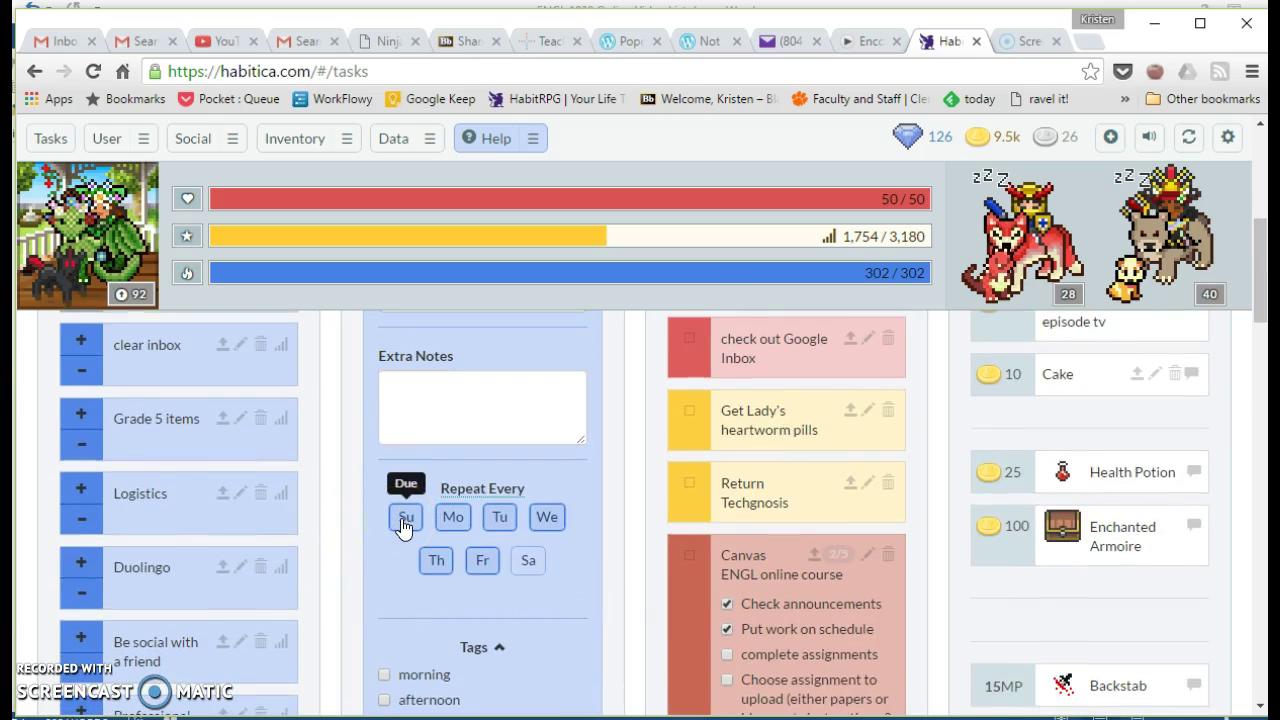
click(722, 198)
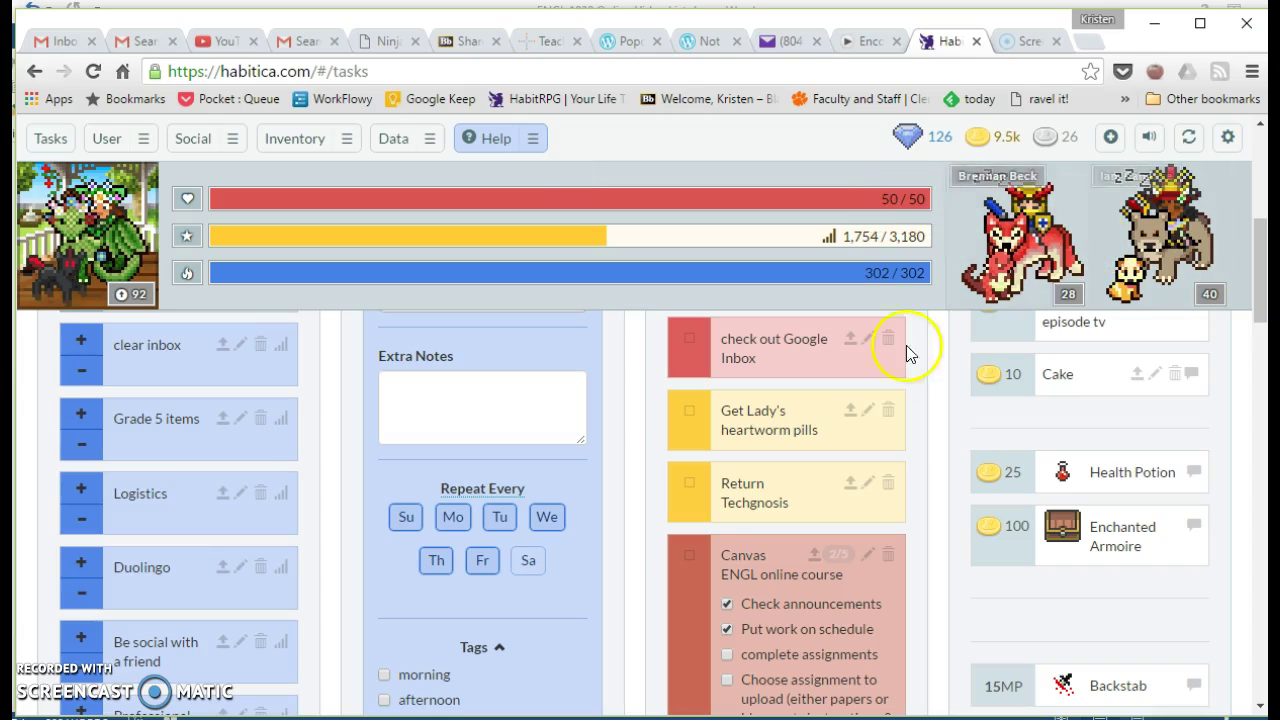
scroll(623, 509, down, 2)
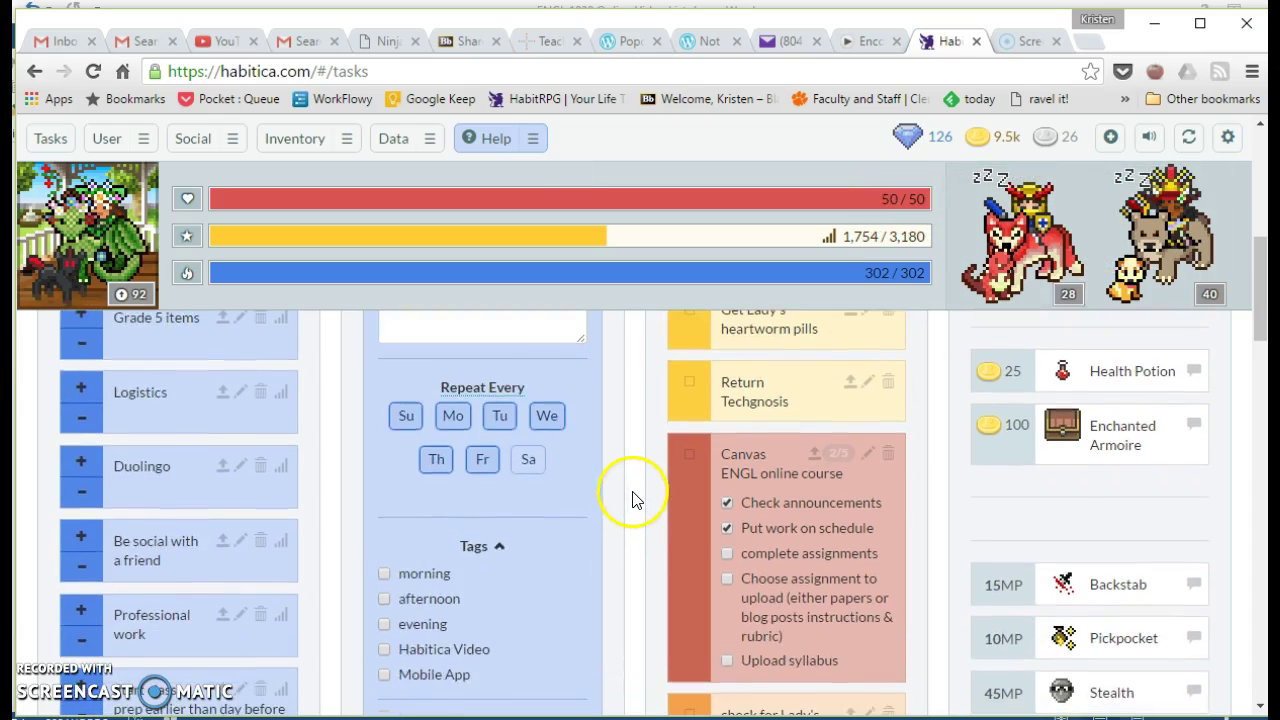
scroll(629, 503, up, 2)
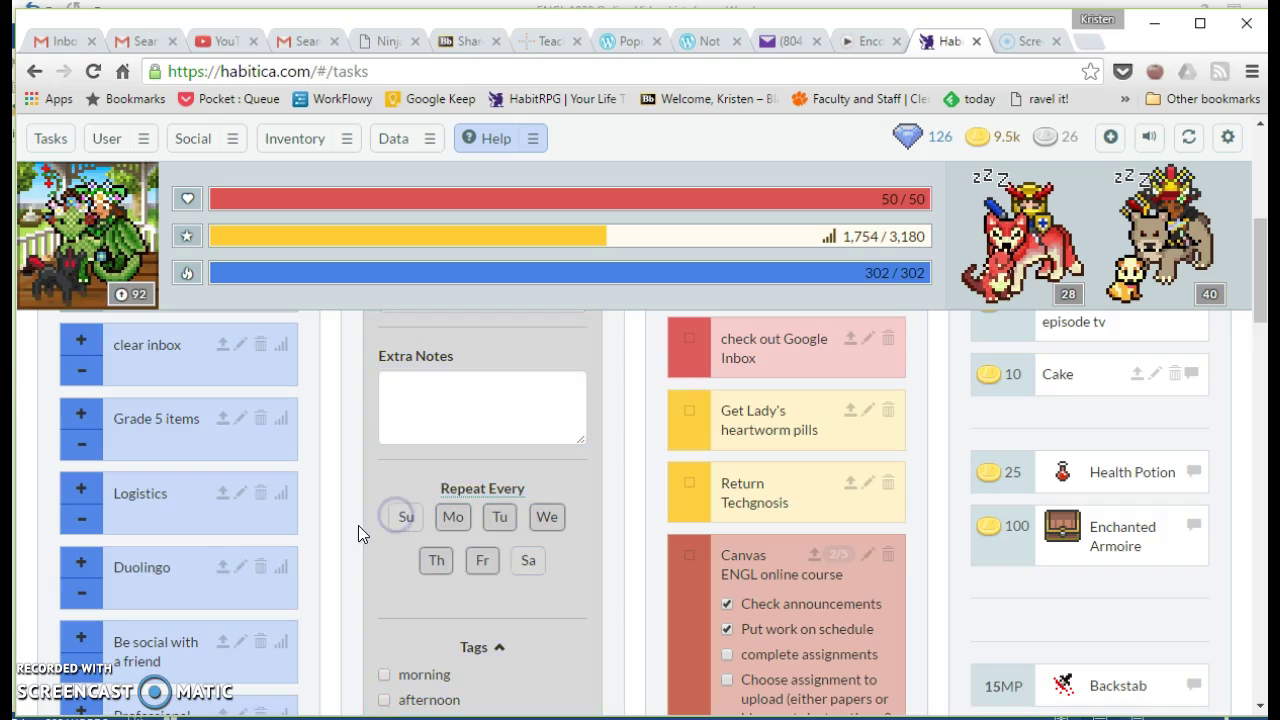
Step: Review the remaining options of the "read for class" daily through difficulty and streak, and save and close it
scroll(356, 524, down, 3)
scroll(350, 517, down, 3)
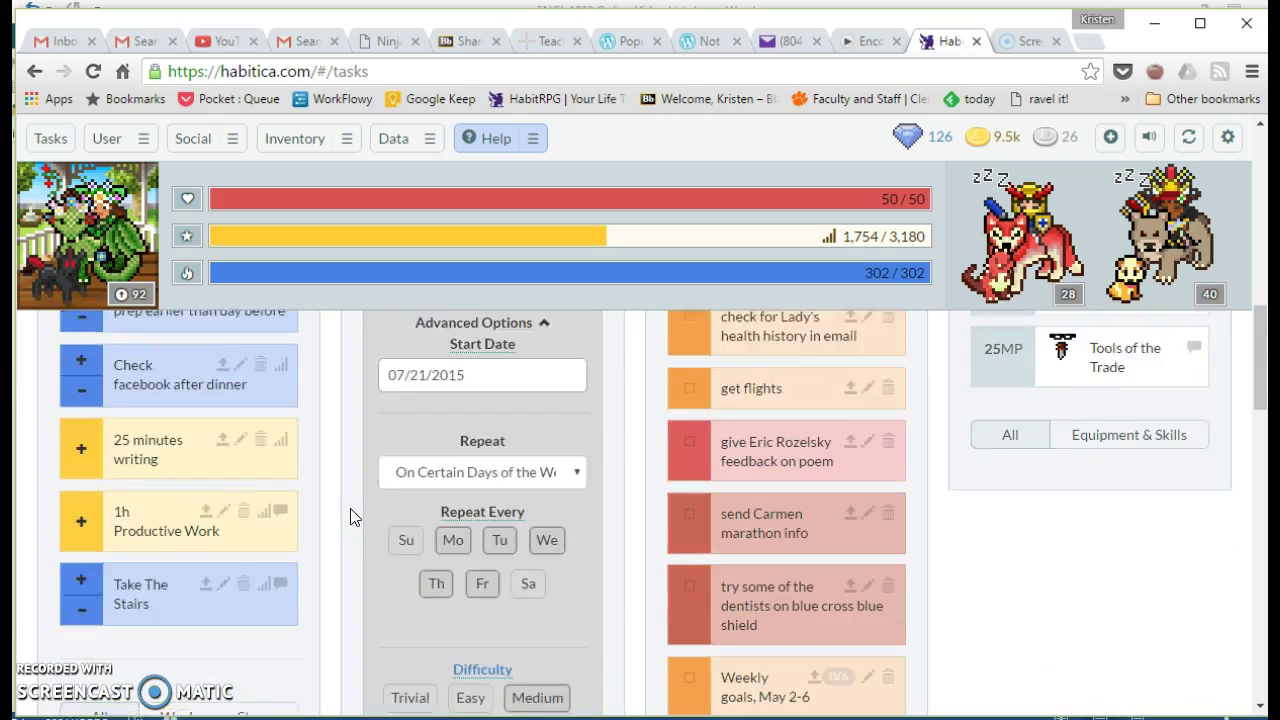
scroll(350, 517, down, 1)
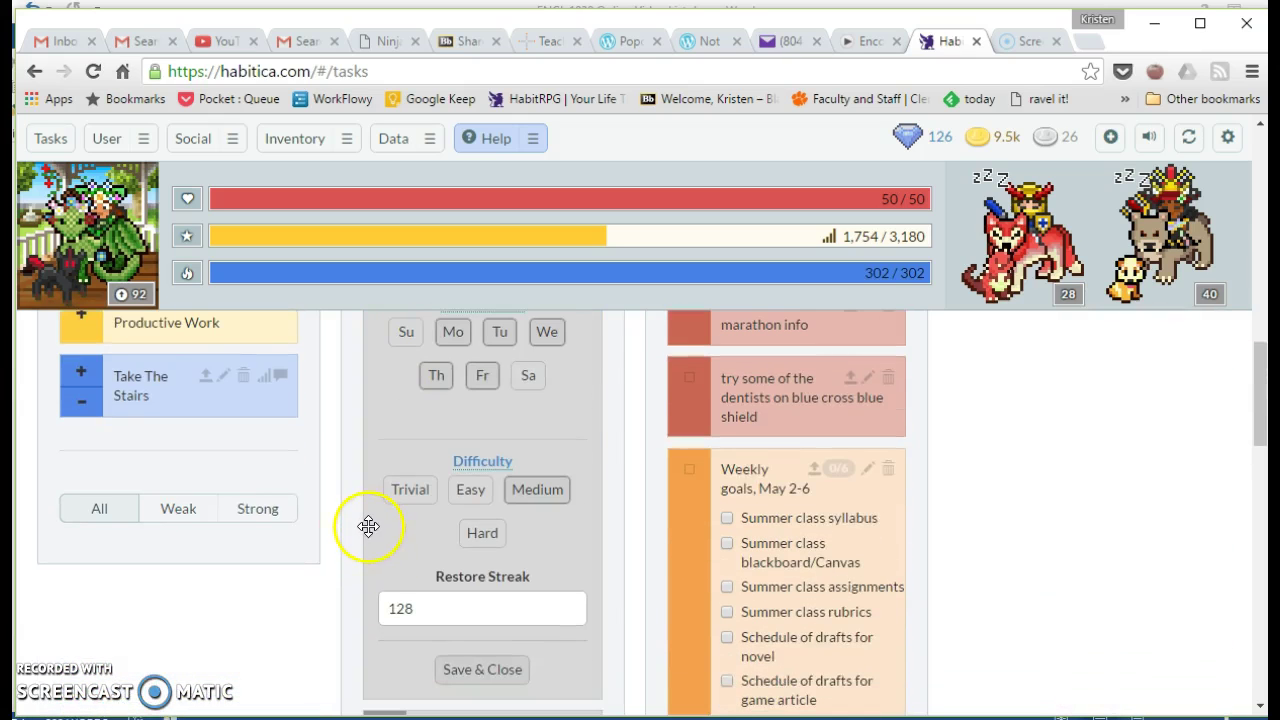
scroll(380, 530, down, 1)
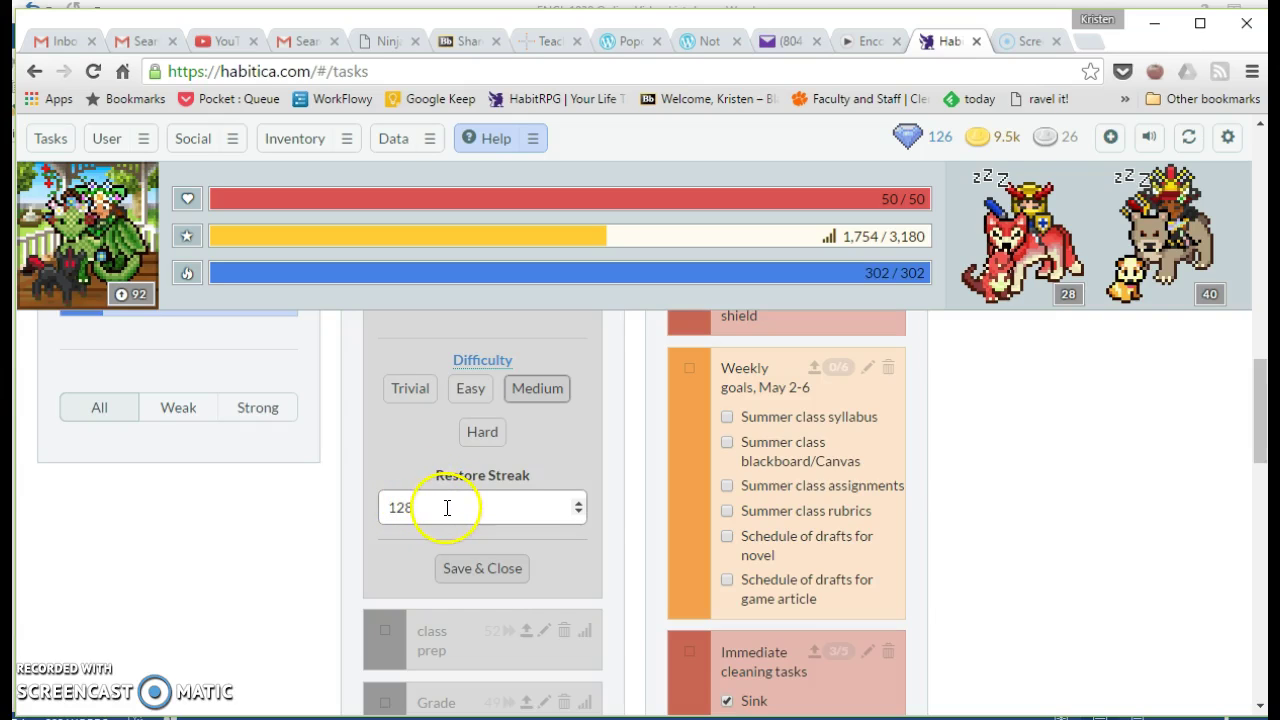
click(457, 569)
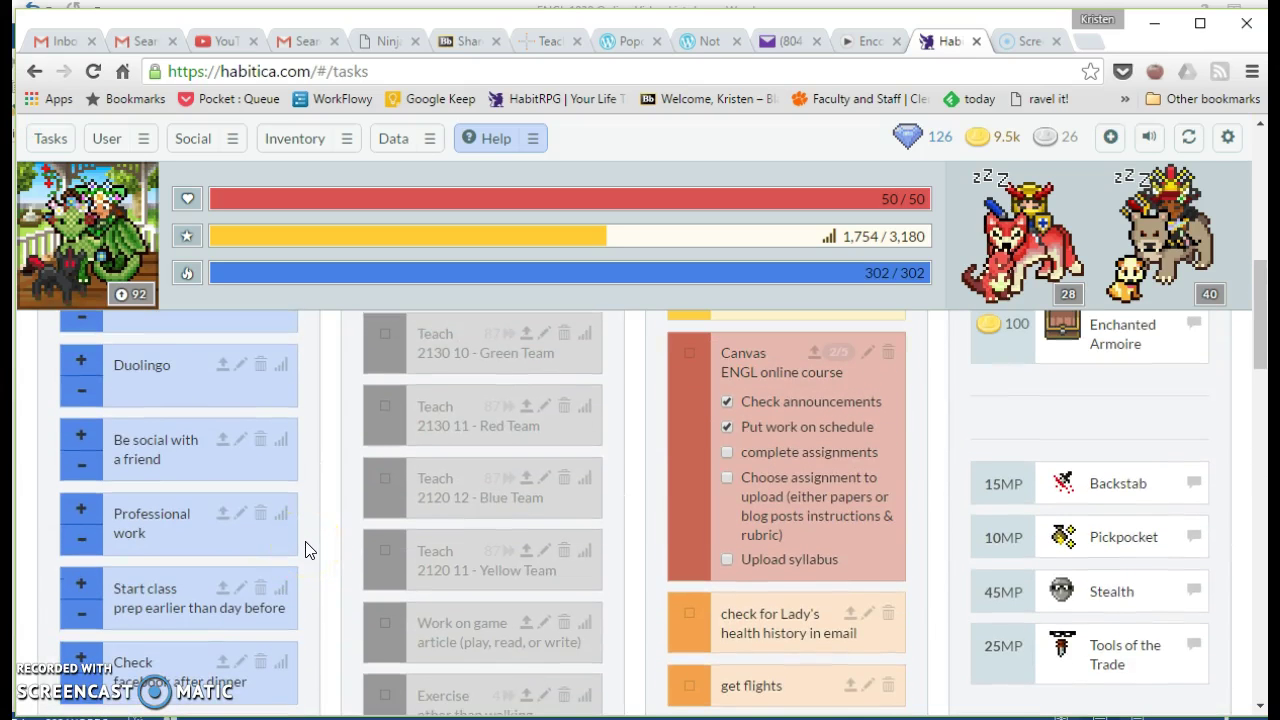
Step: Mark the Self-care daily as completed
scroll(308, 549, up, 4)
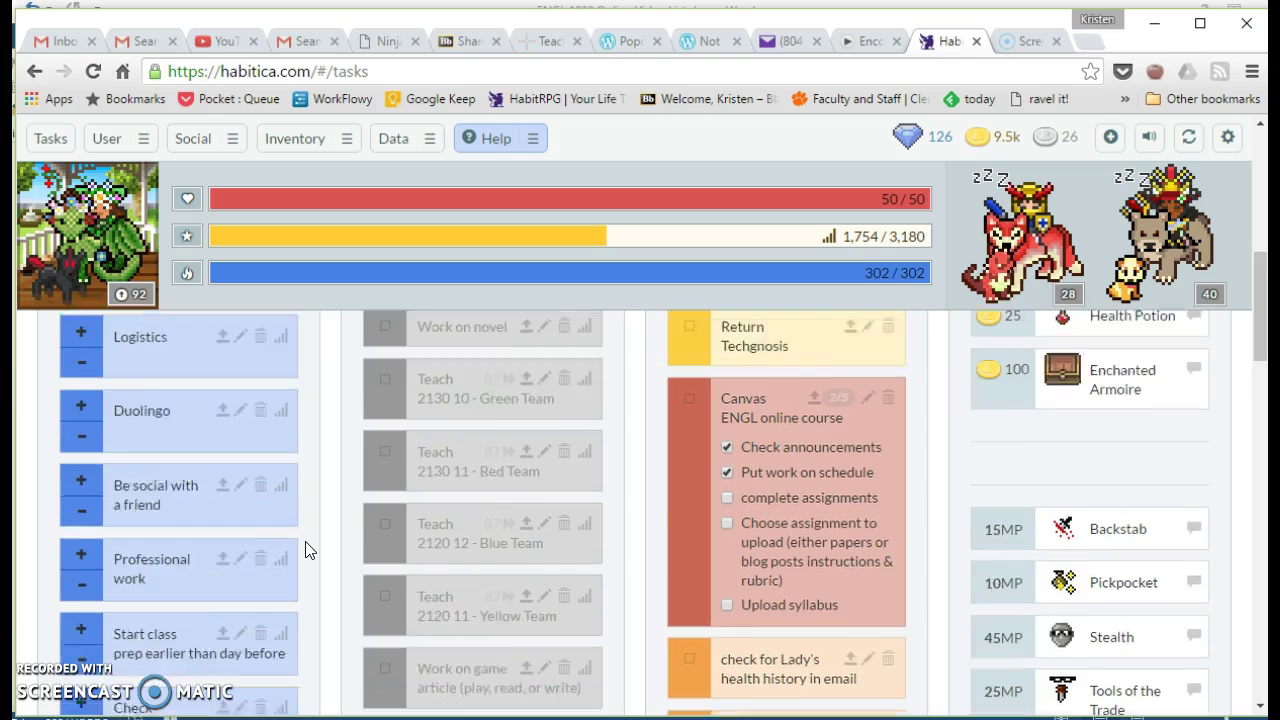
scroll(290, 490, up, 1)
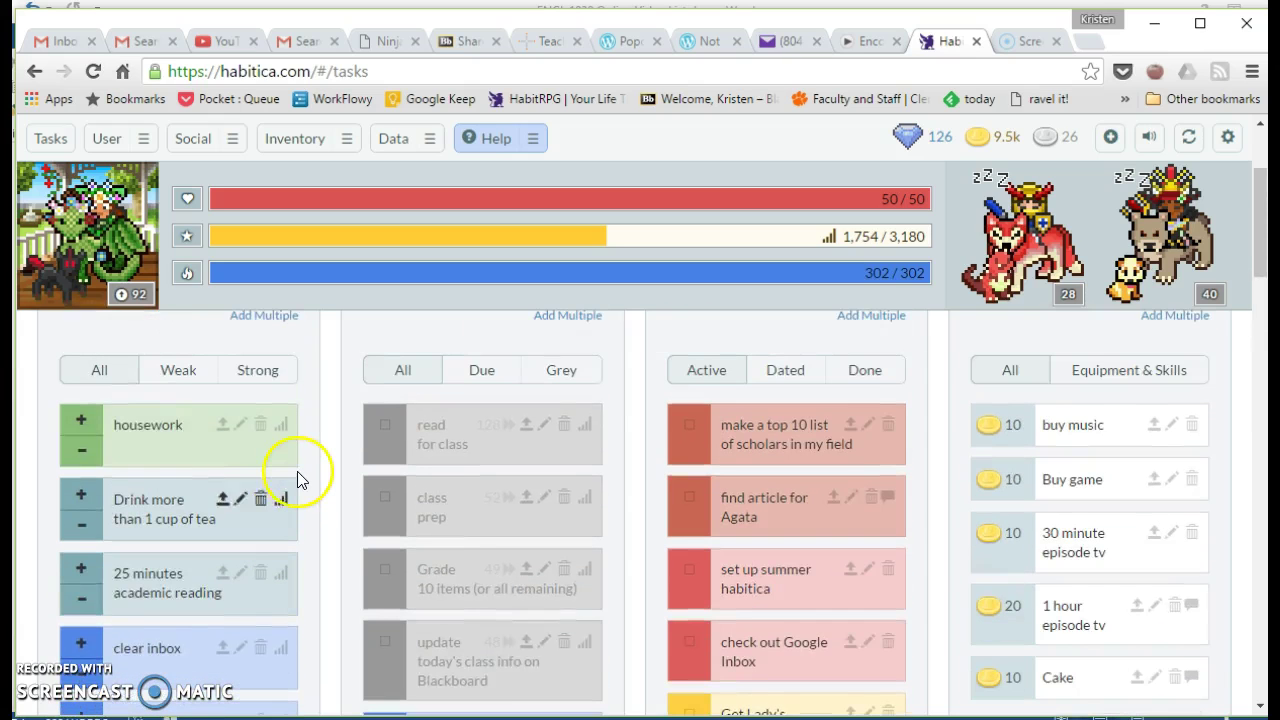
scroll(301, 476, down, 1)
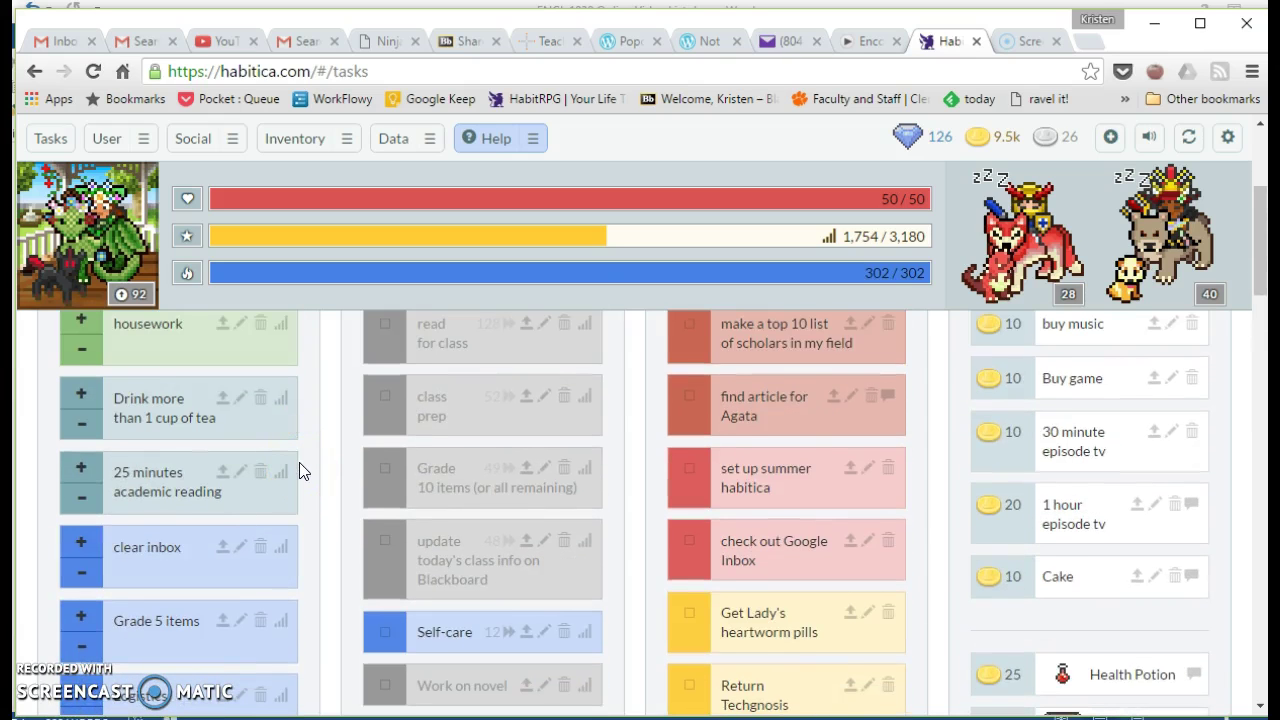
scroll(304, 472, up, 1)
scroll(300, 470, down, 2)
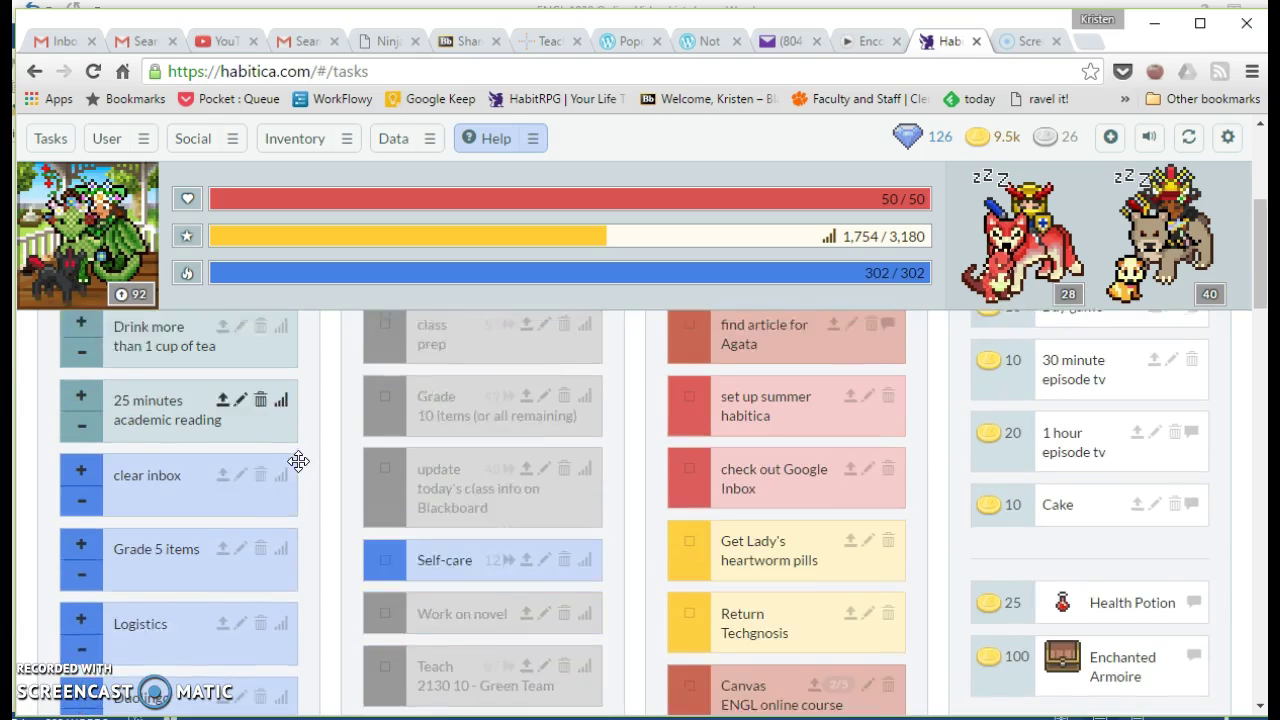
click(388, 533)
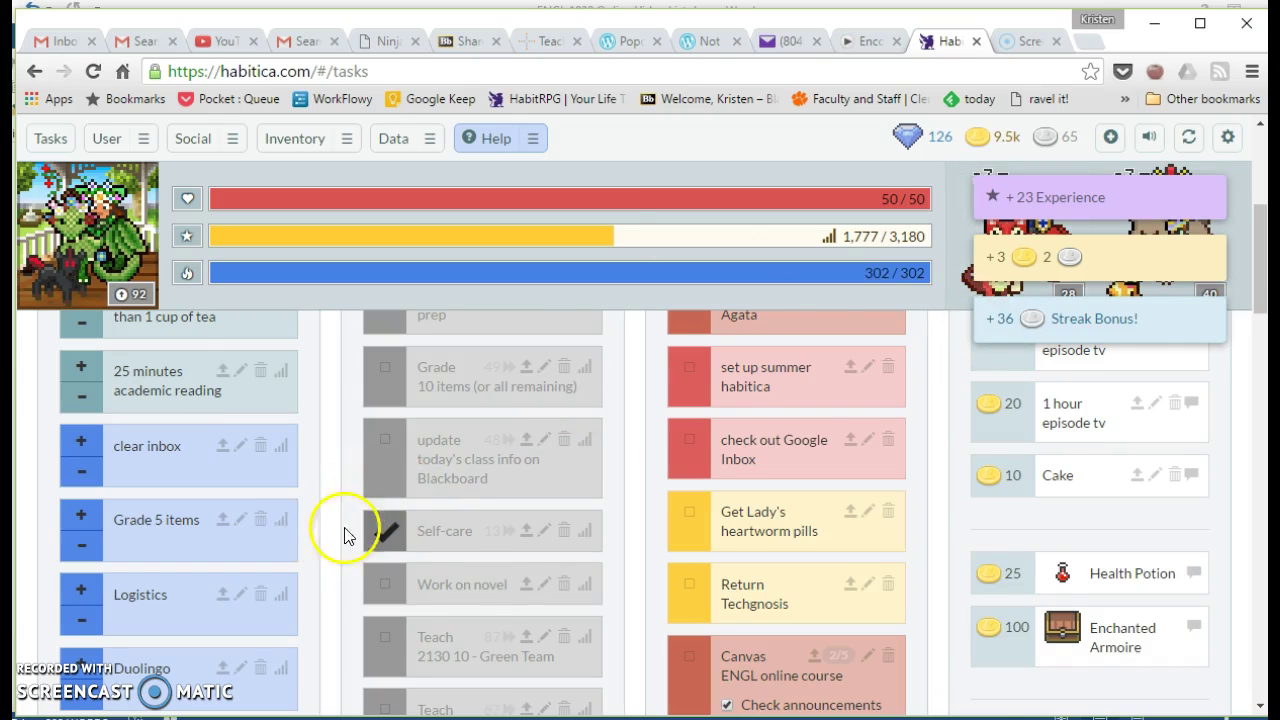
Step: Score the housework habit positively once
scroll(330, 520, up, 3)
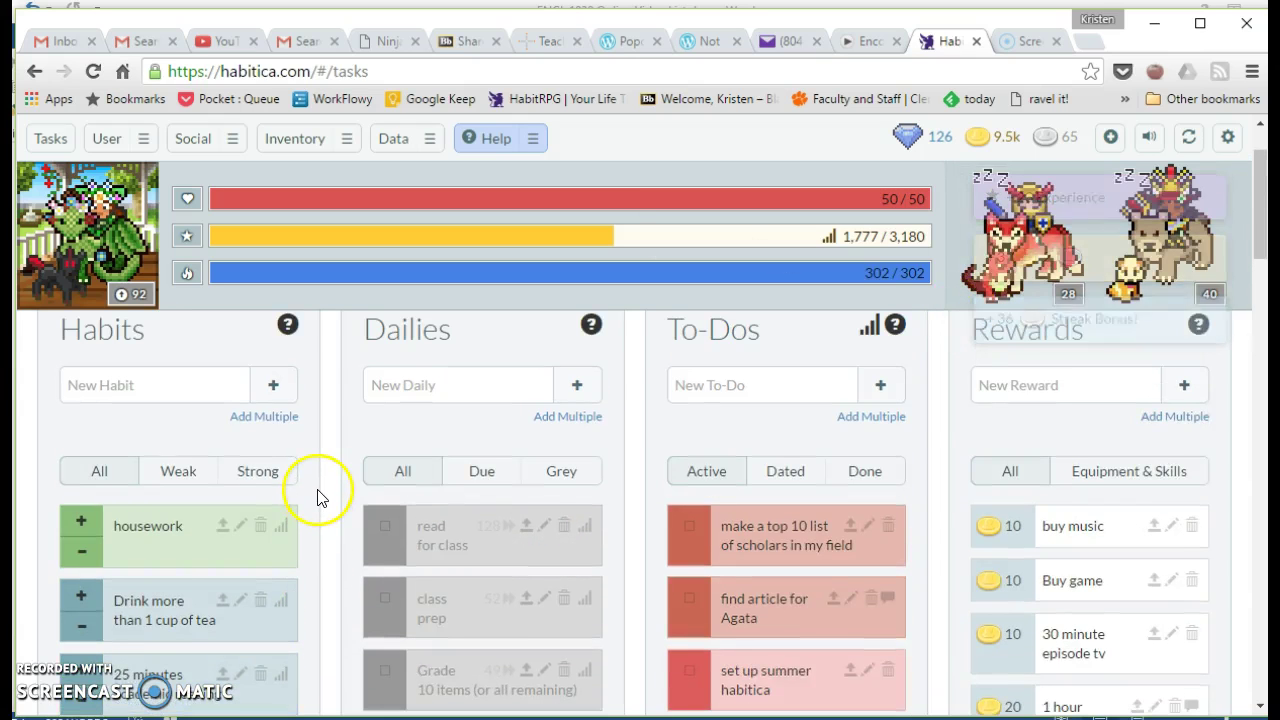
scroll(318, 500, up, 1)
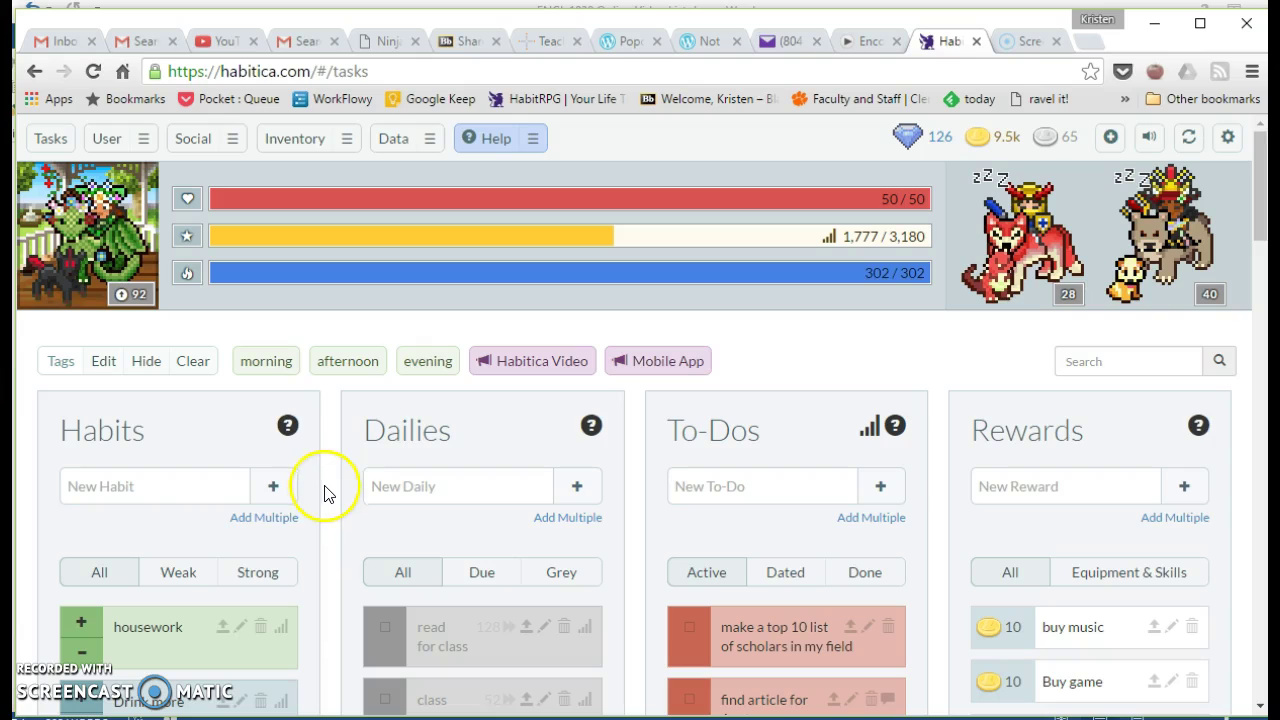
scroll(335, 500, down, 1)
scroll(335, 500, up, 1)
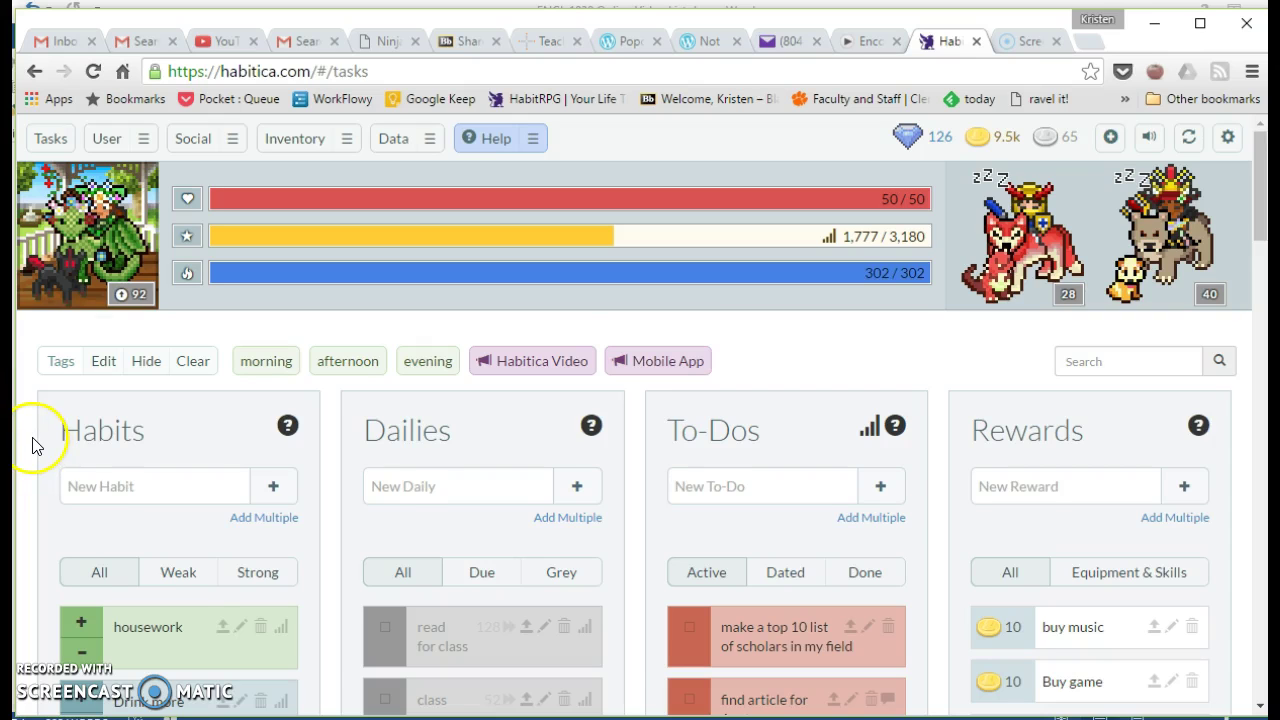
scroll(33, 444, down, 2)
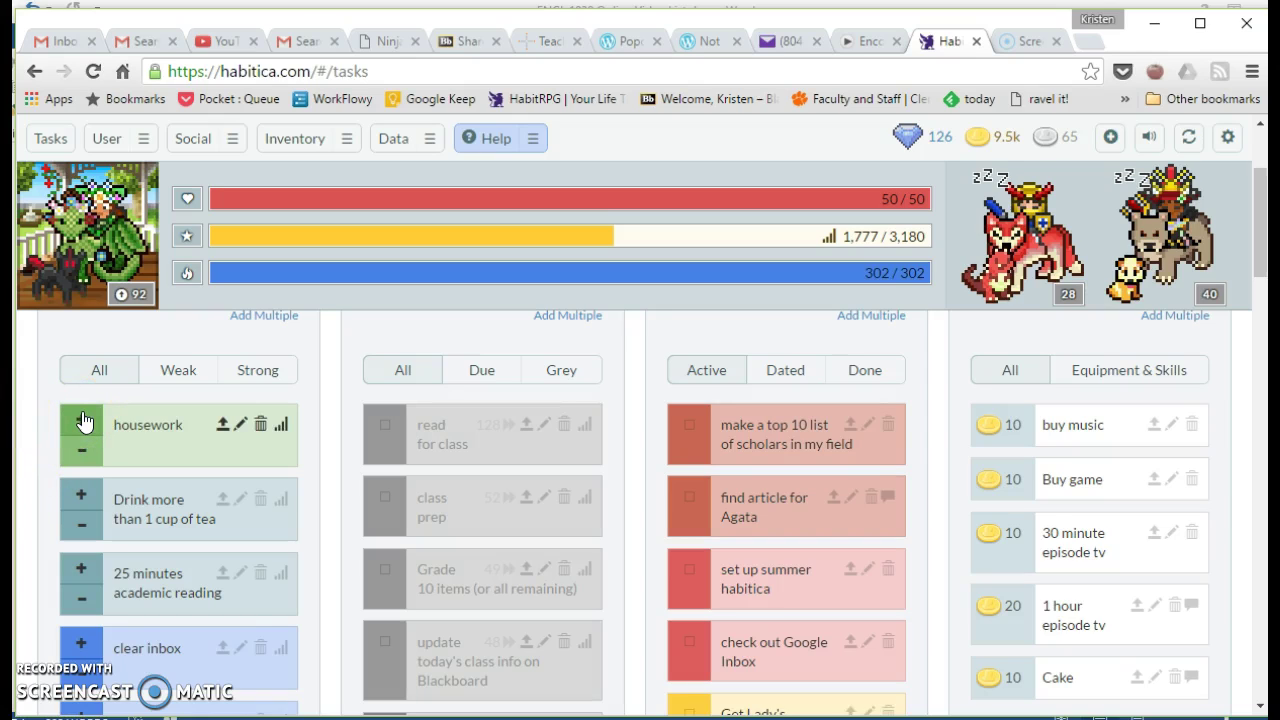
click(78, 428)
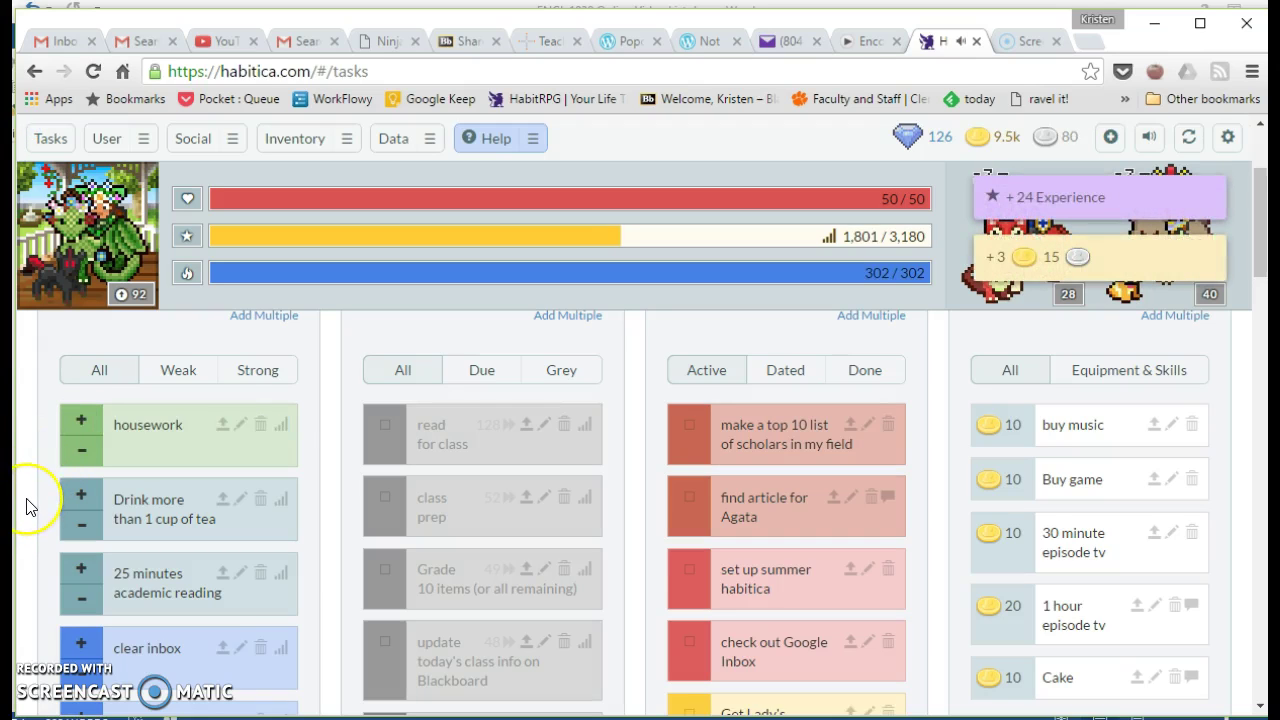
Step: Look through the habits from housework to Take The Stairs, comparing those with plus and minus to those with plus only
scroll(30, 497, down, 1)
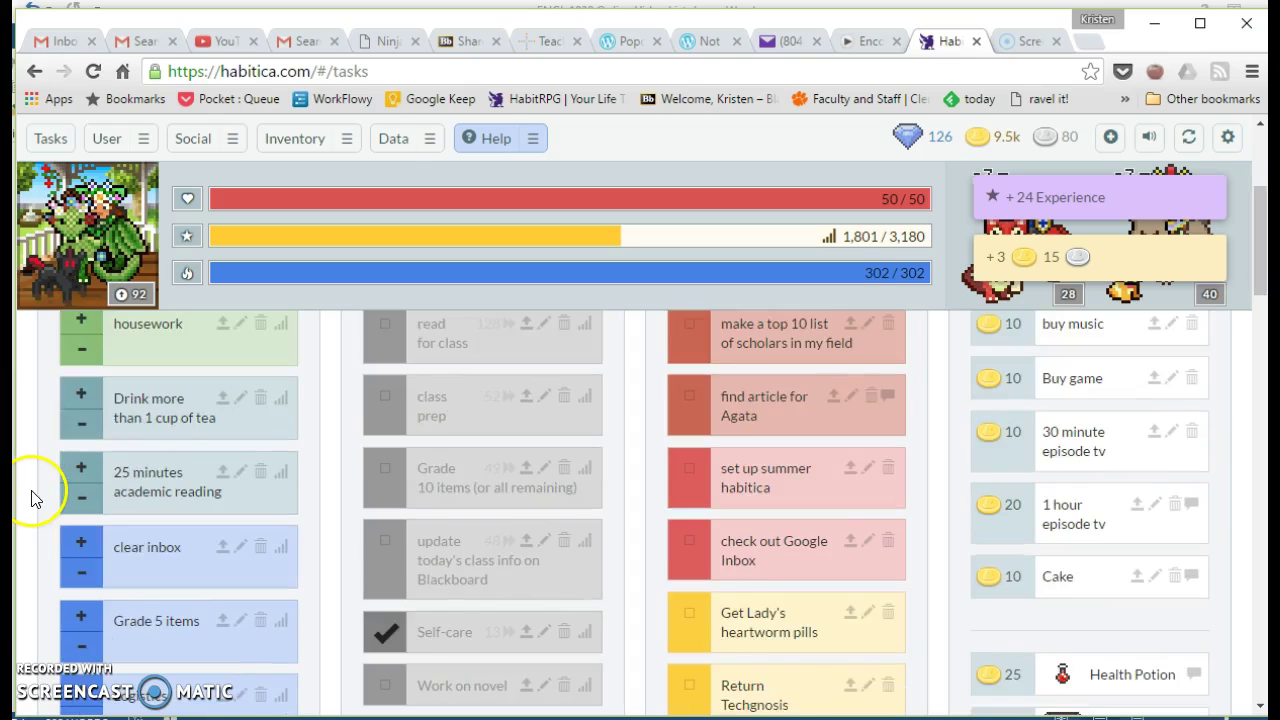
scroll(37, 490, up, 2)
scroll(38, 487, down, 2)
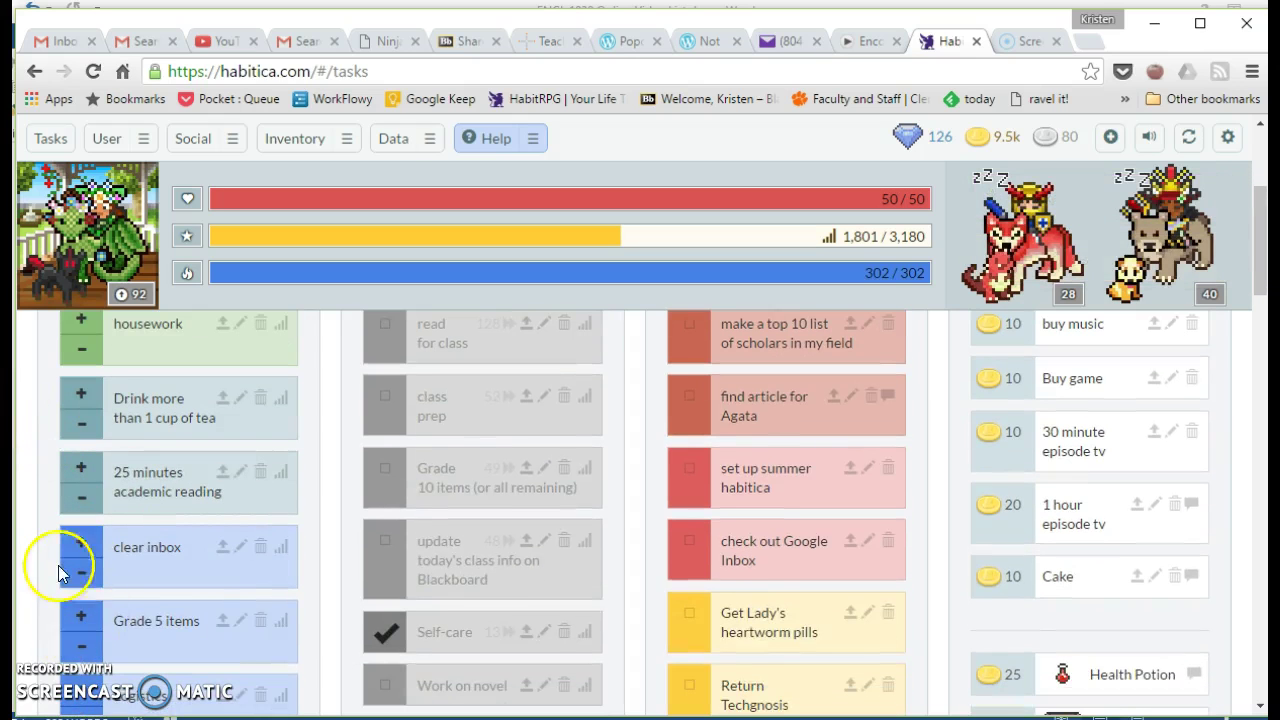
scroll(58, 527, up, 1)
scroll(56, 528, down, 1)
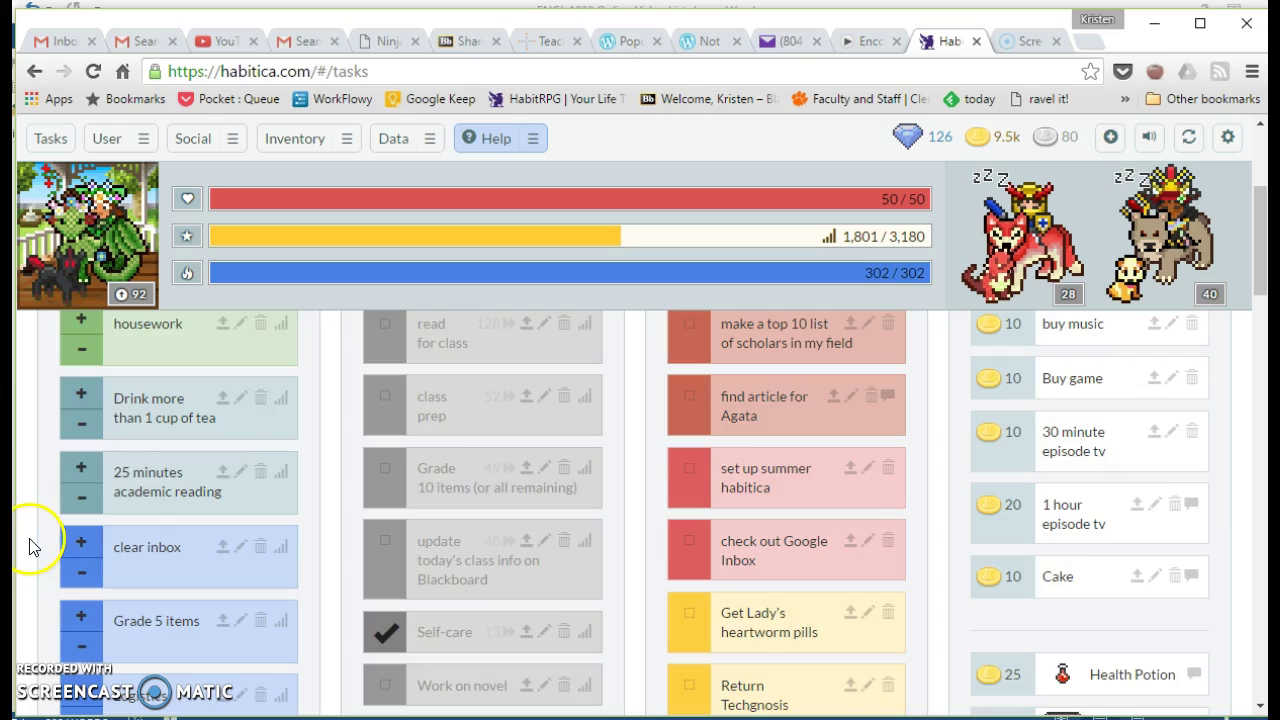
scroll(32, 542, down, 1)
scroll(40, 532, down, 5)
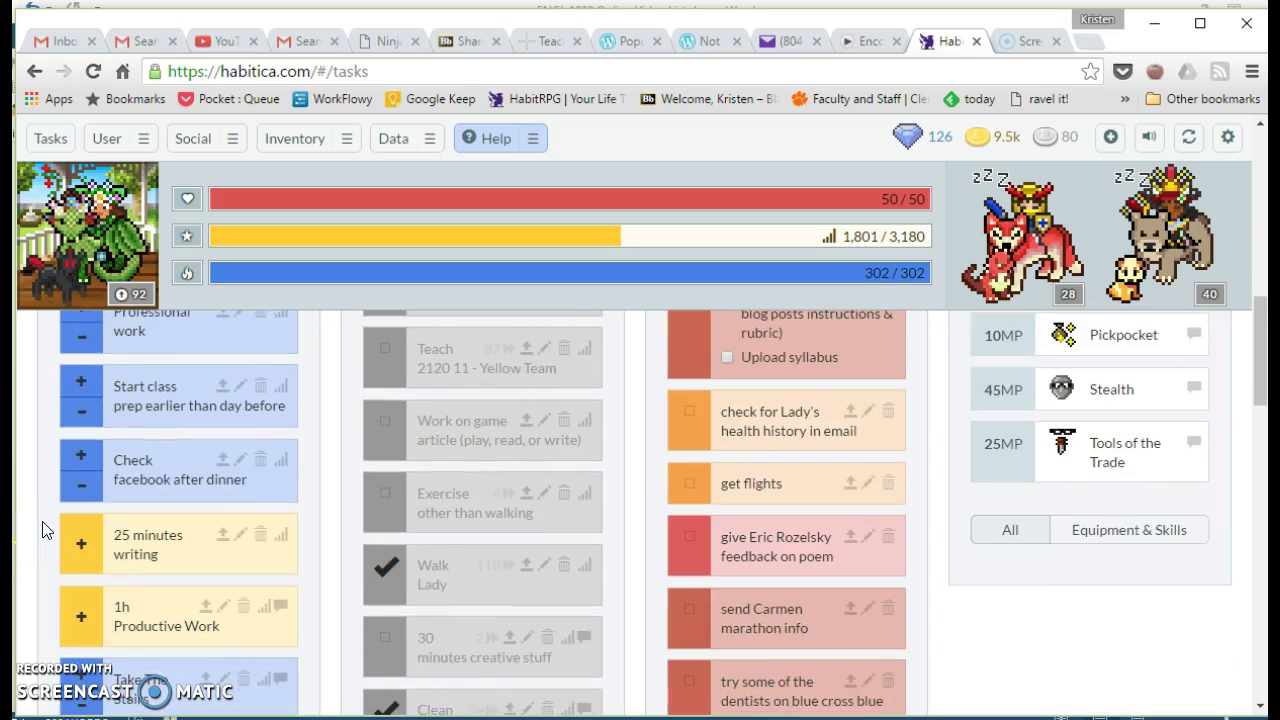
scroll(42, 530, down, 2)
mouse_move(90, 520)
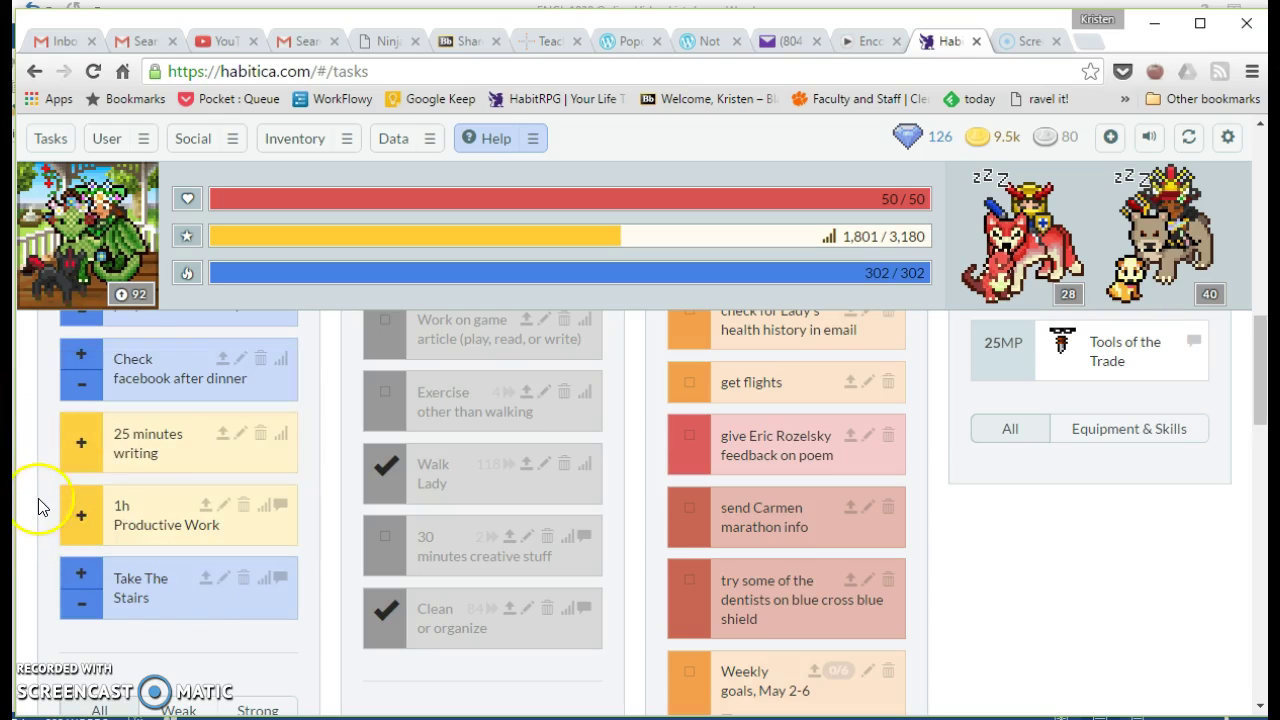
scroll(37, 500, up, 8)
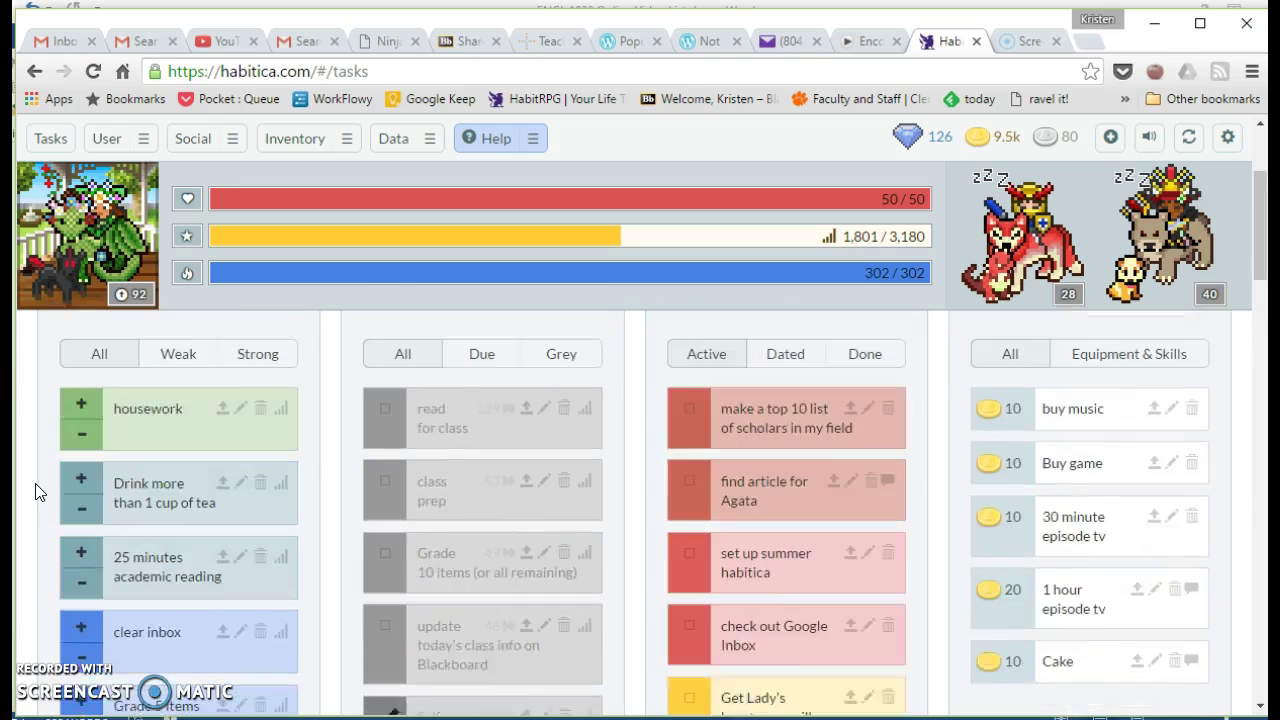
scroll(35, 490, up, 3)
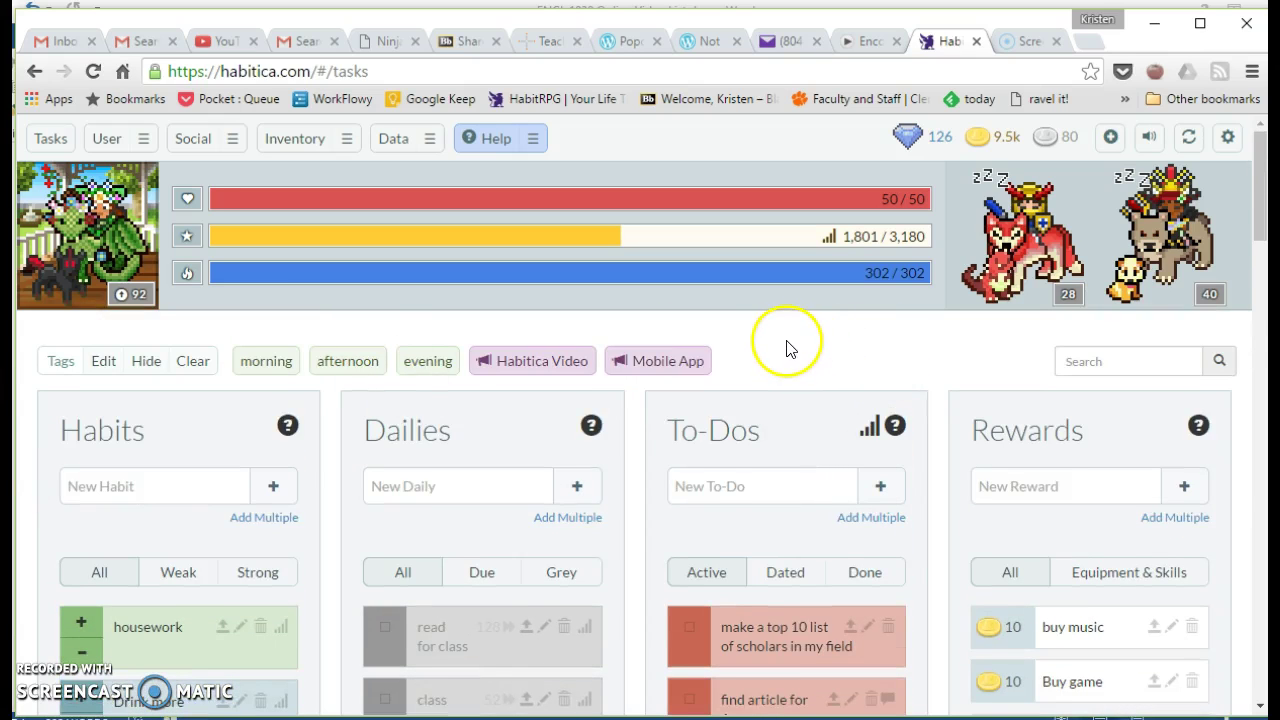
Step: Spend gold on the "buy music" reward and on the "30 minute episode tv" reward
scroll(786, 348, down, 1)
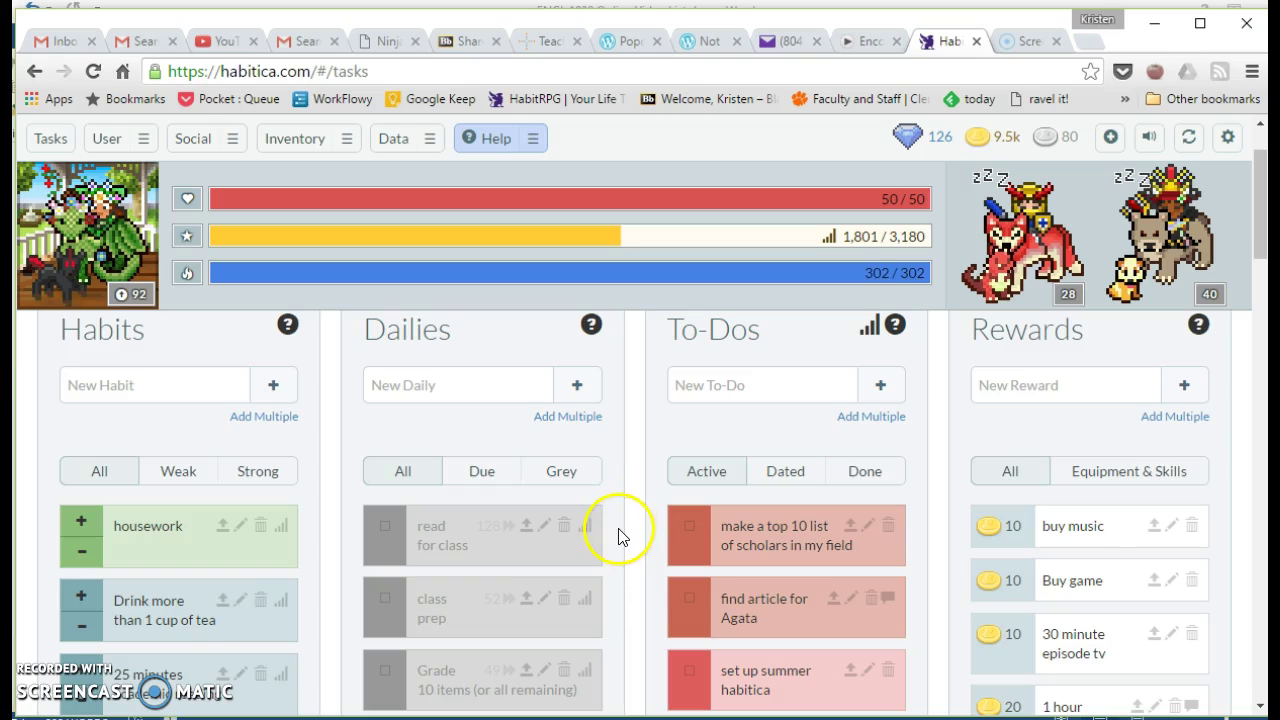
scroll(620, 533, down, 2)
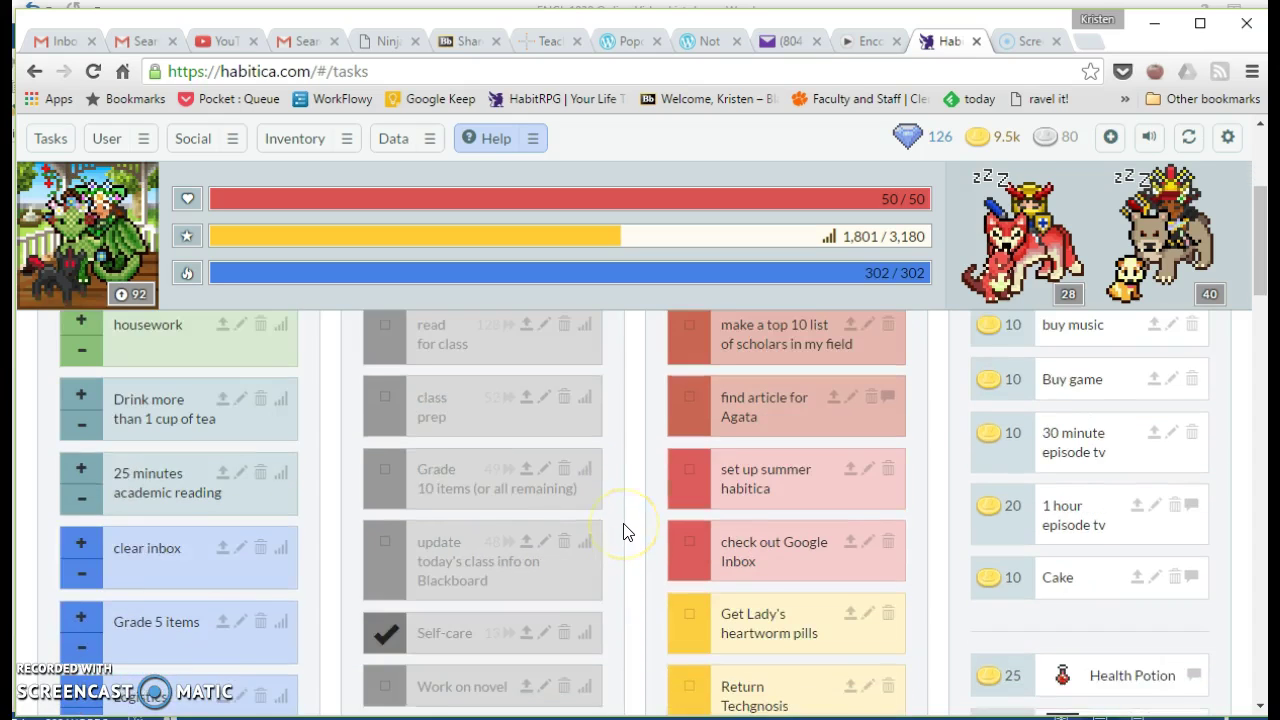
scroll(623, 530, up, 1)
scroll(623, 530, up, 1)
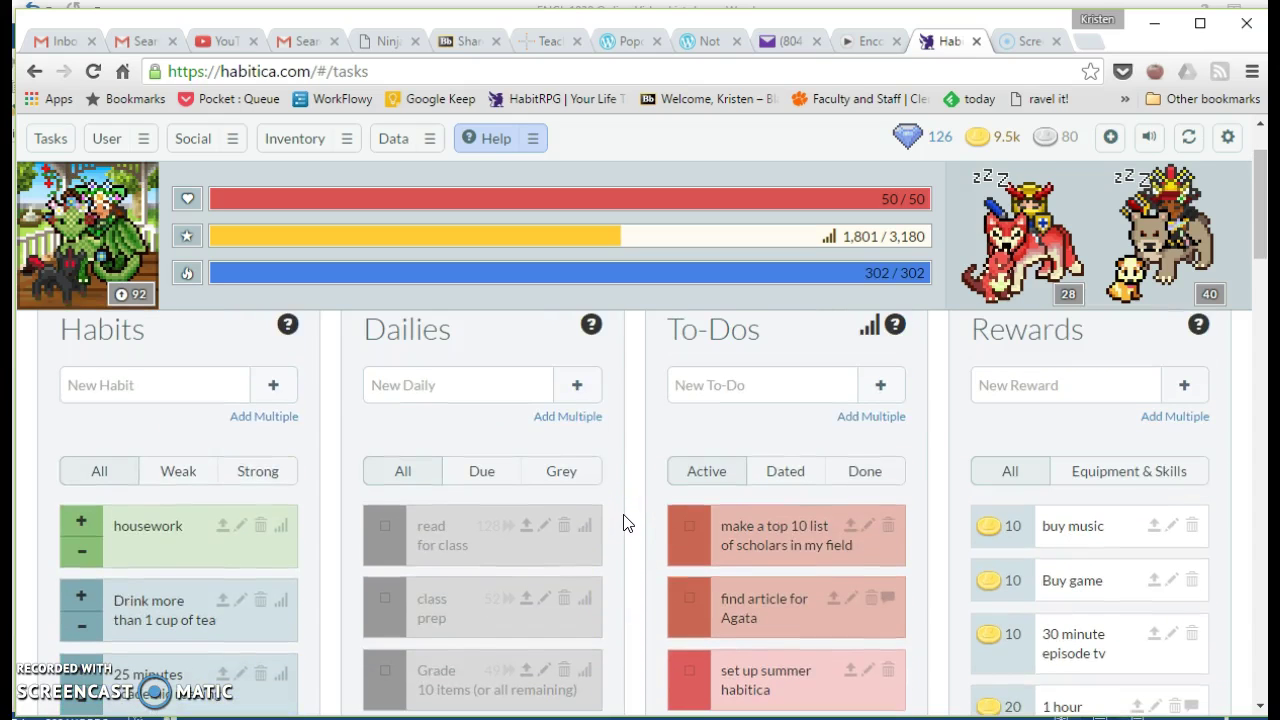
scroll(922, 420, up, 1)
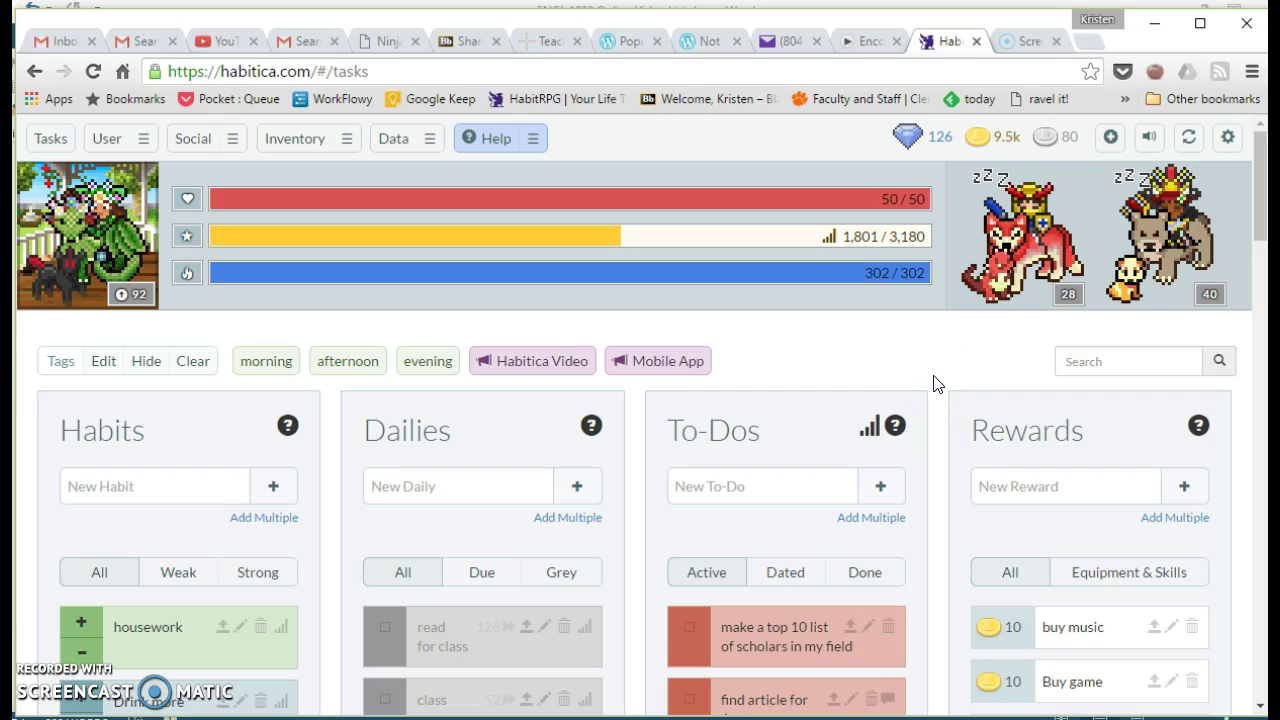
scroll(932, 385, down, 1)
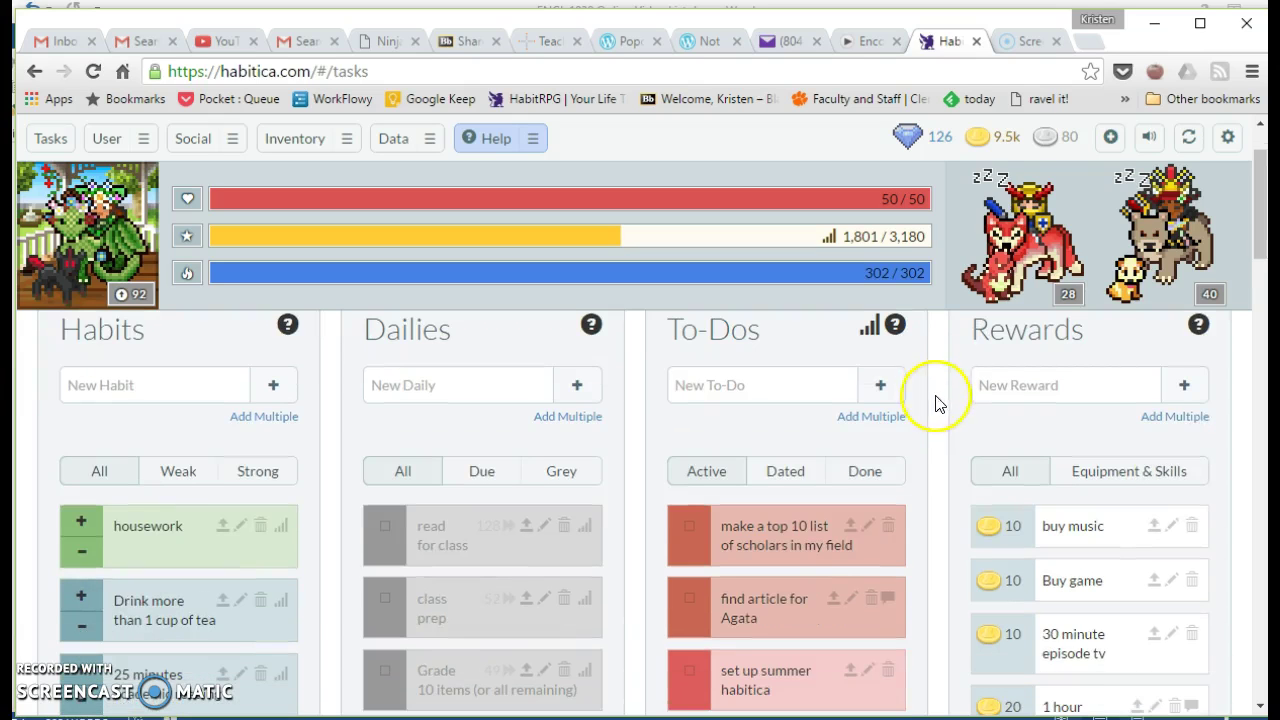
scroll(944, 397, down, 1)
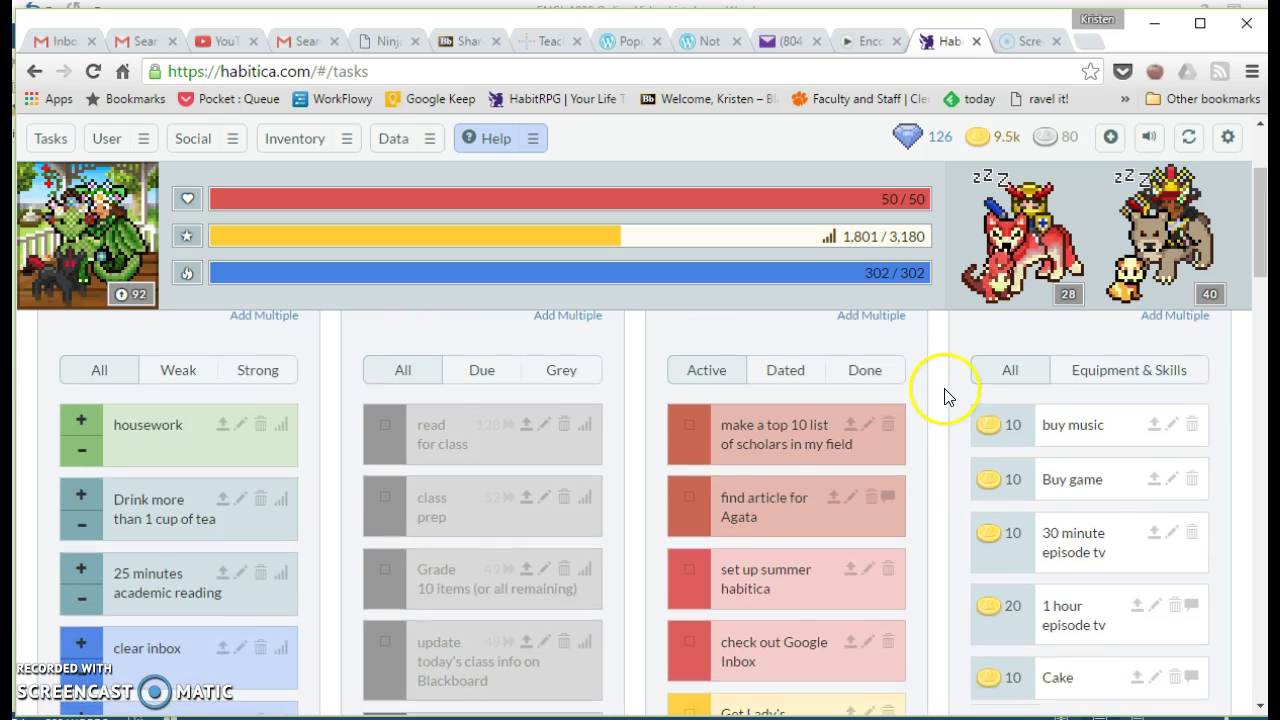
scroll(940, 465, down, 1)
scroll(934, 451, up, 1)
click(993, 426)
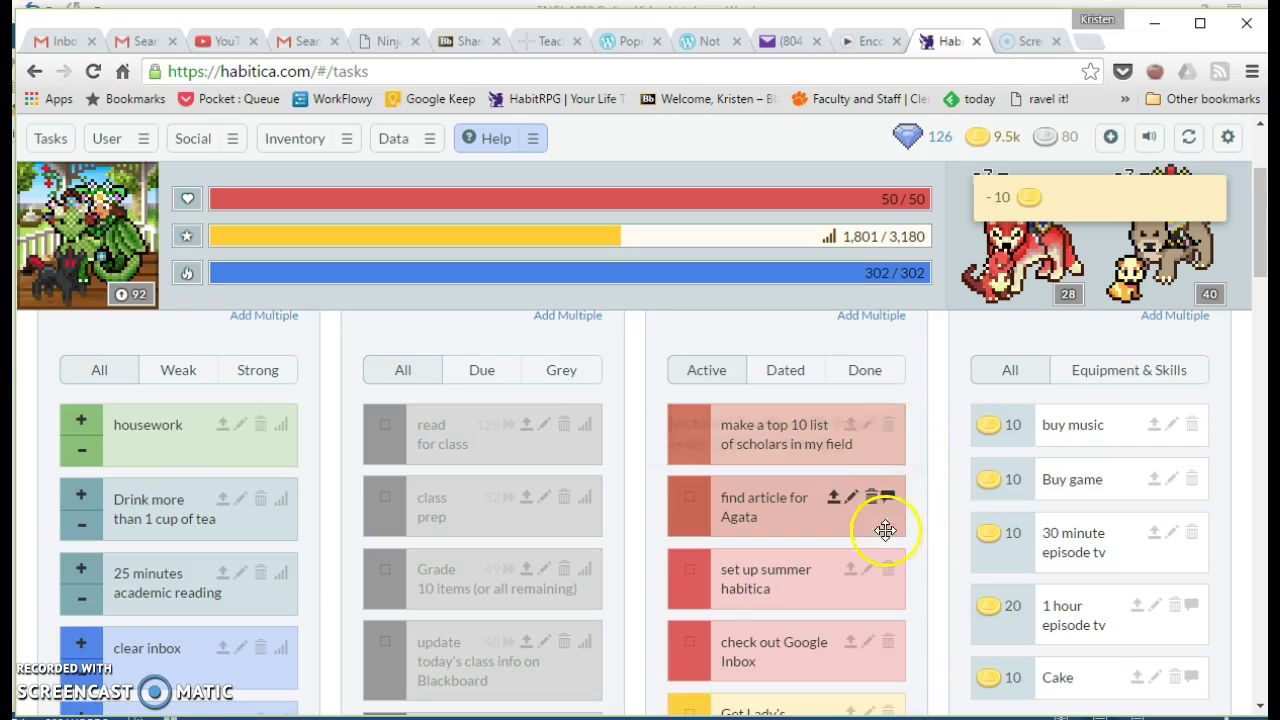
click(993, 548)
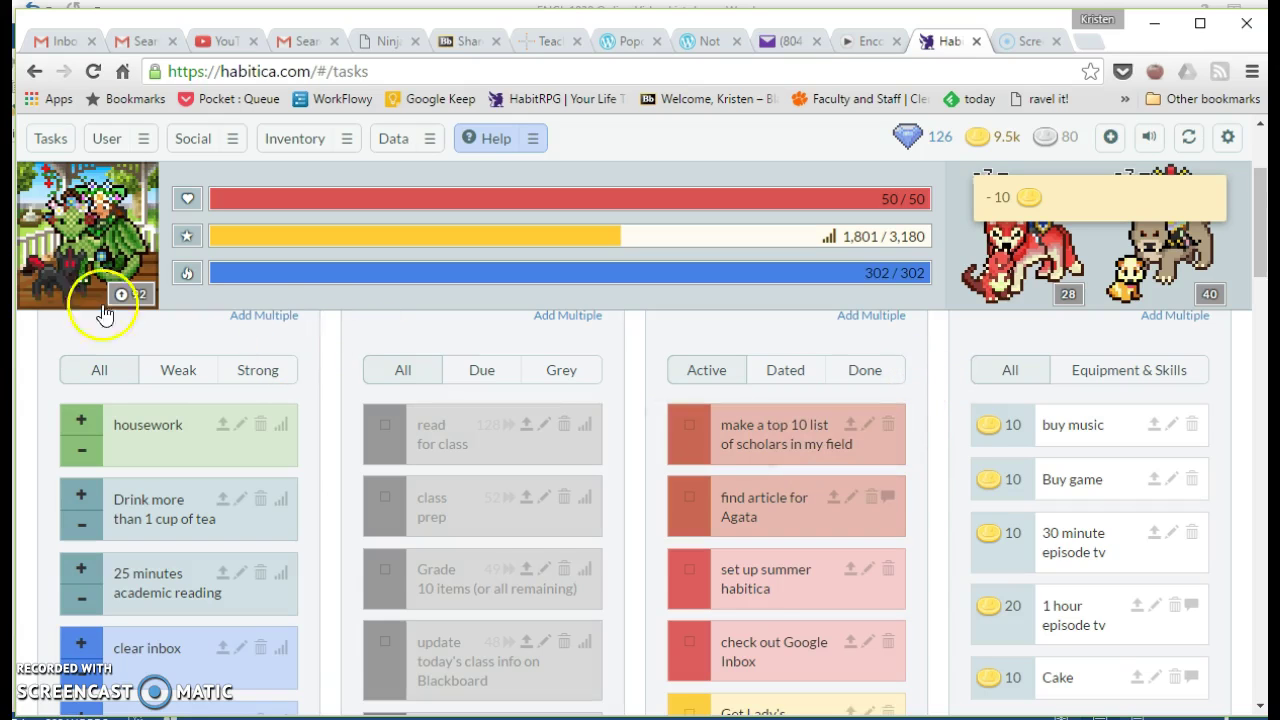
Step: Examine the rewards column from the custom rewards down to the Health Potion and Enchanted Armoire
mouse_move(114, 289)
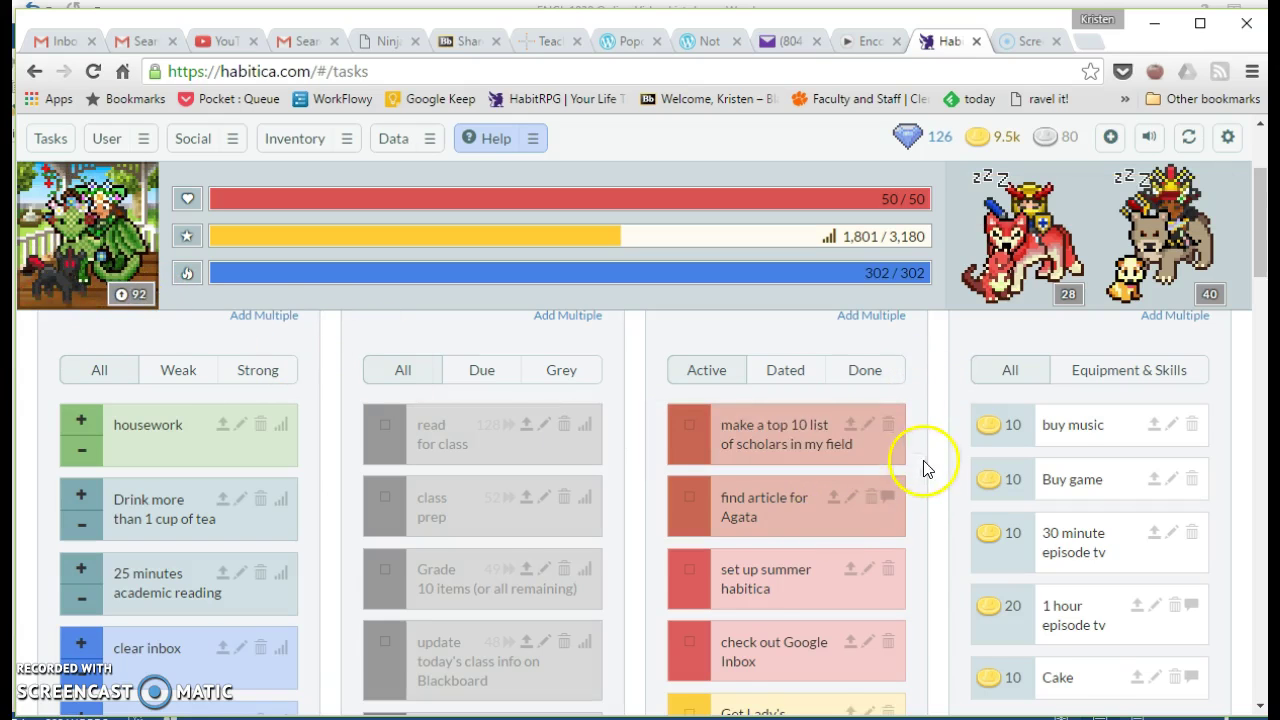
scroll(937, 457, down, 2)
scroll(938, 451, down, 1)
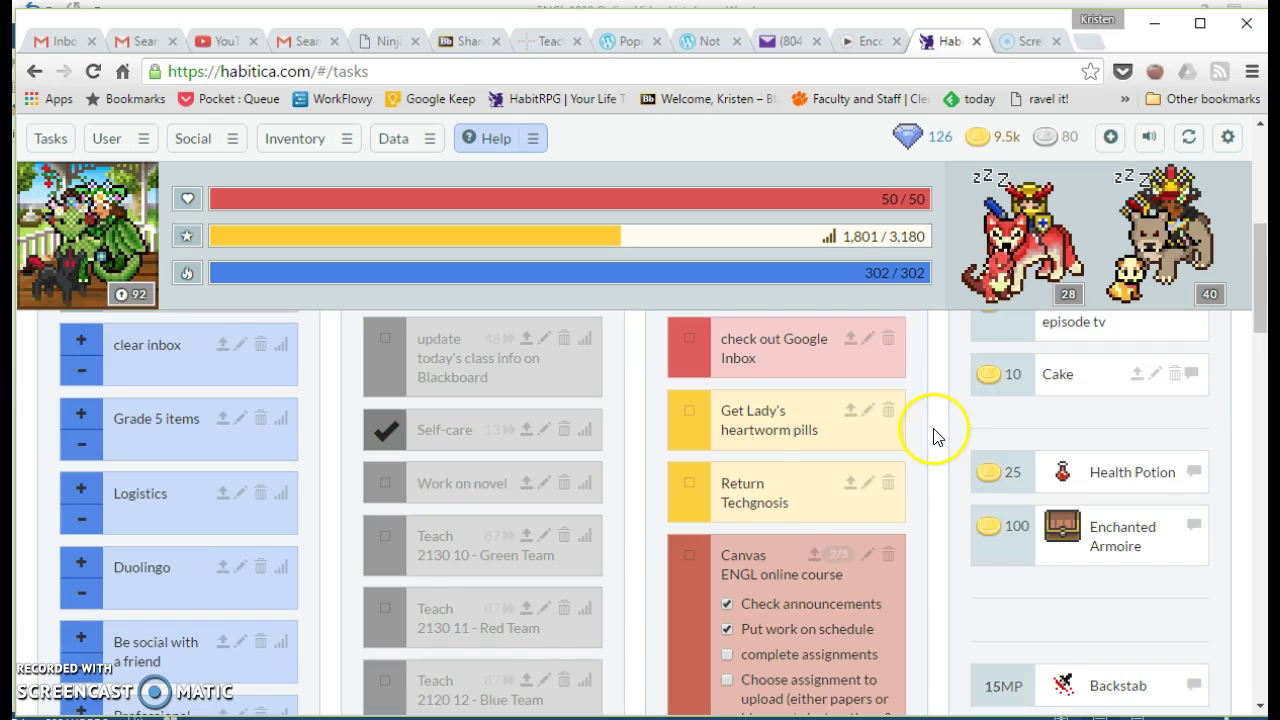
scroll(933, 435, down, 2)
scroll(932, 436, up, 5)
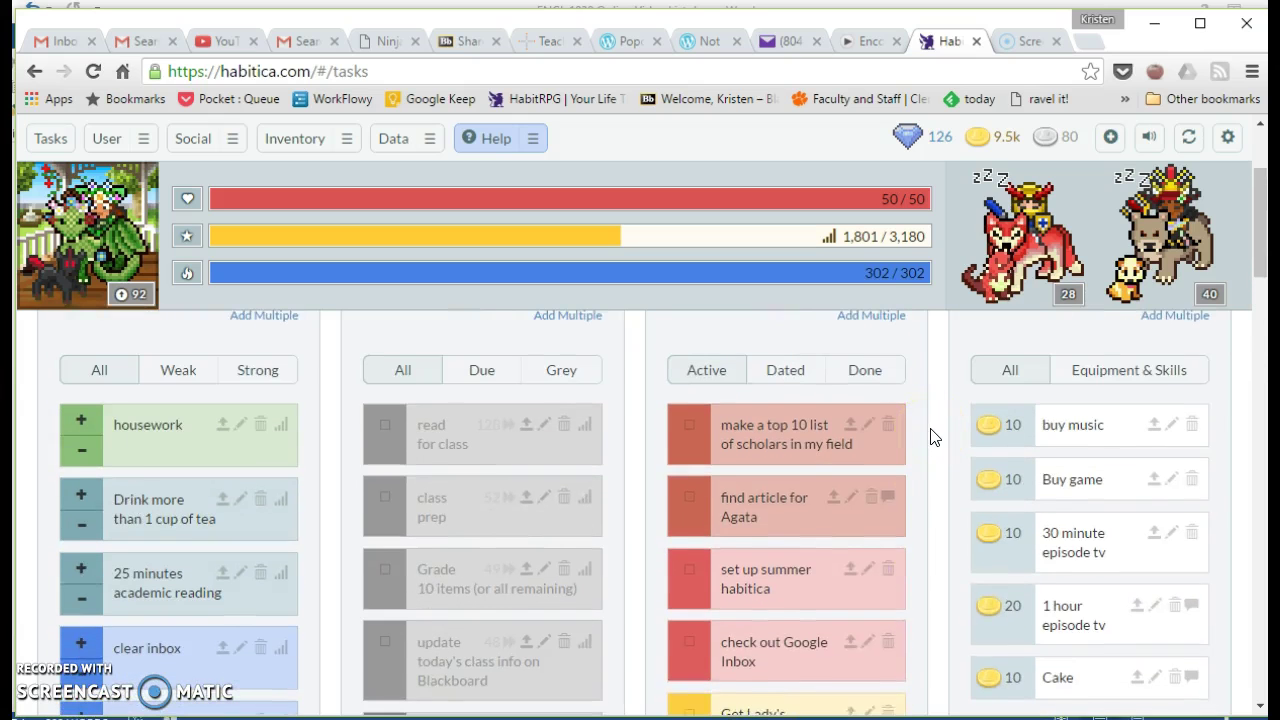
scroll(930, 437, down, 2)
scroll(933, 432, up, 4)
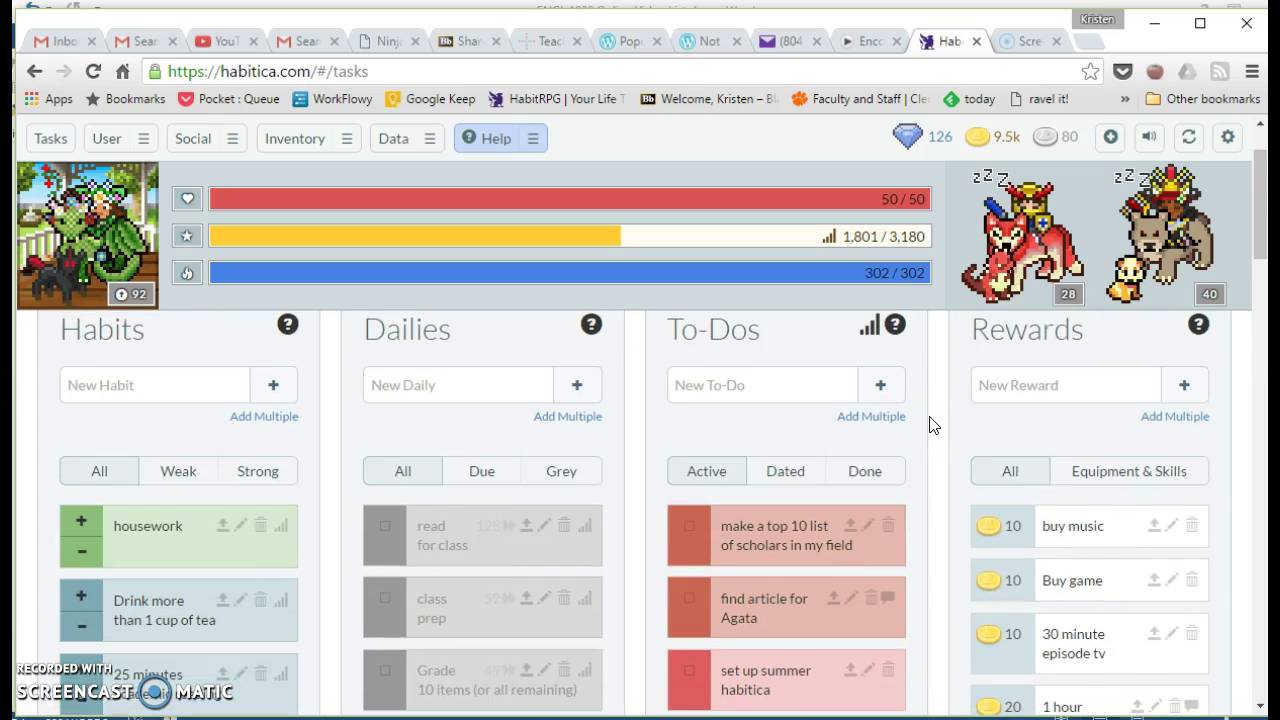
scroll(929, 423, down, 1)
scroll(924, 421, down, 2)
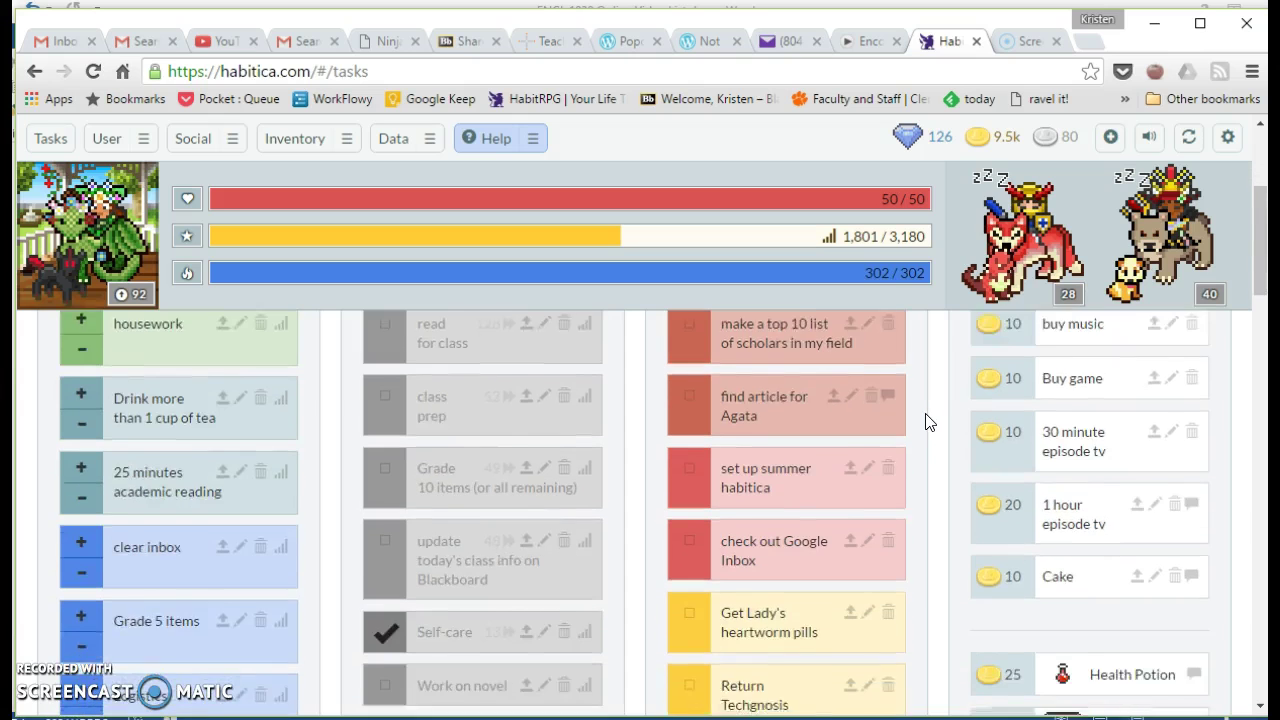
scroll(960, 465, down, 4)
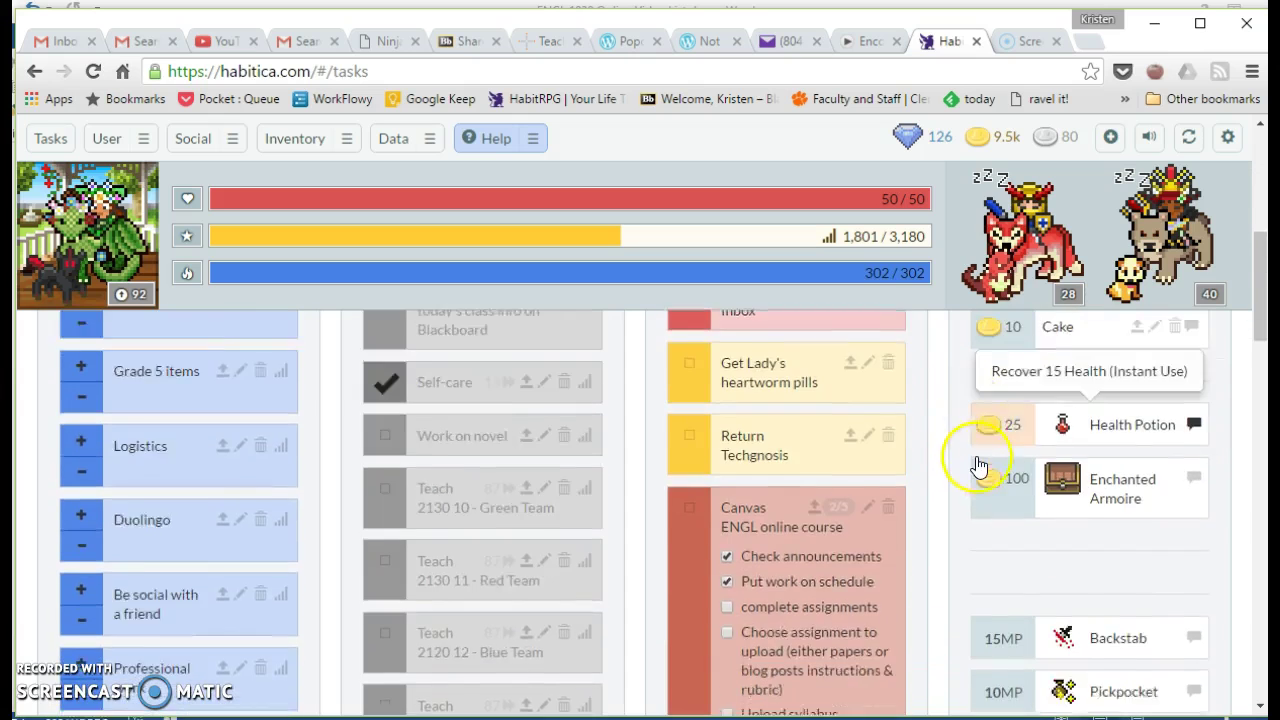
Step: Examine the rewards column down to the mana-cost skills such as Backstab, Pickpocket, Stealth and Tools of the Trade, then compare with the mana bar
scroll(948, 421, up, 1)
scroll(946, 418, up, 1)
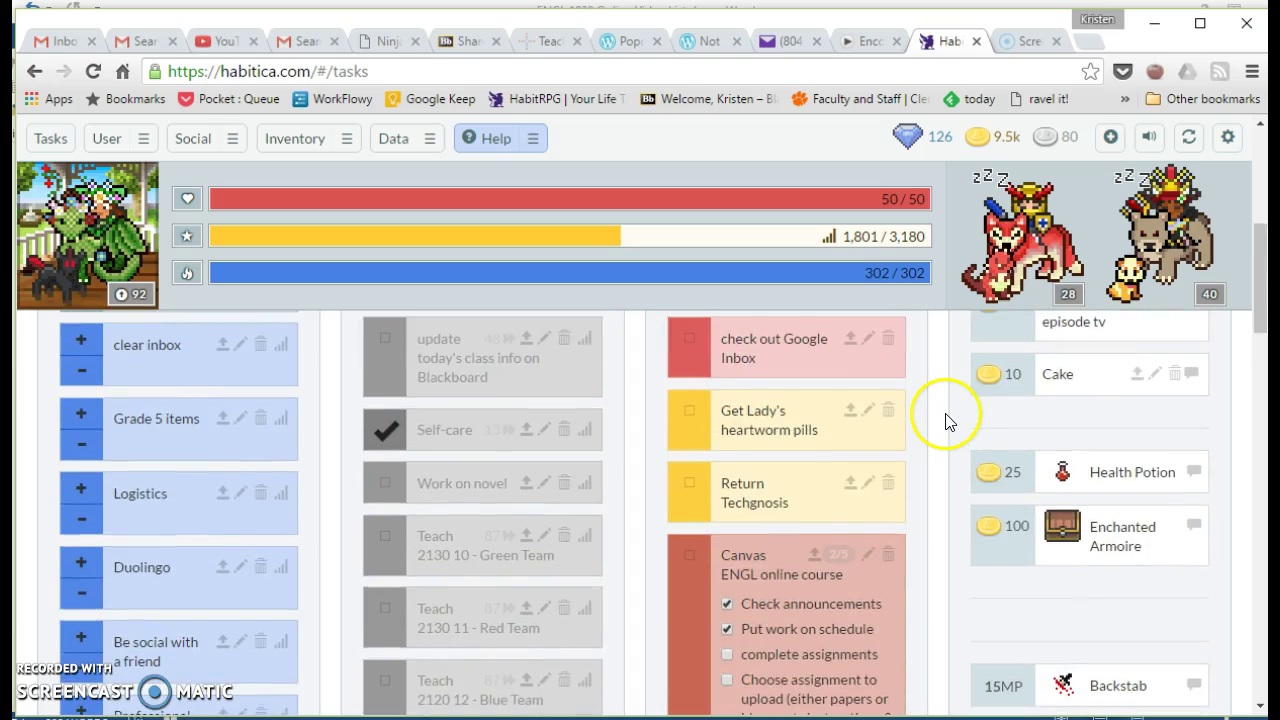
scroll(945, 420, down, 3)
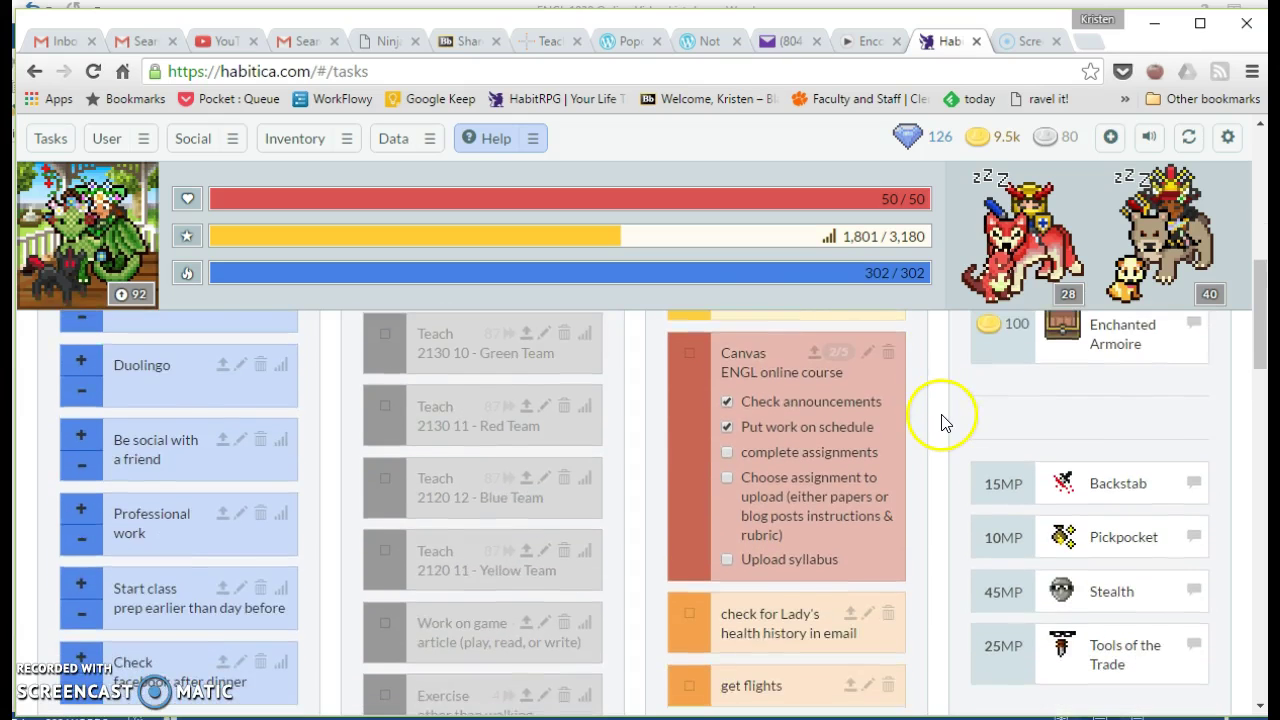
scroll(940, 423, down, 1)
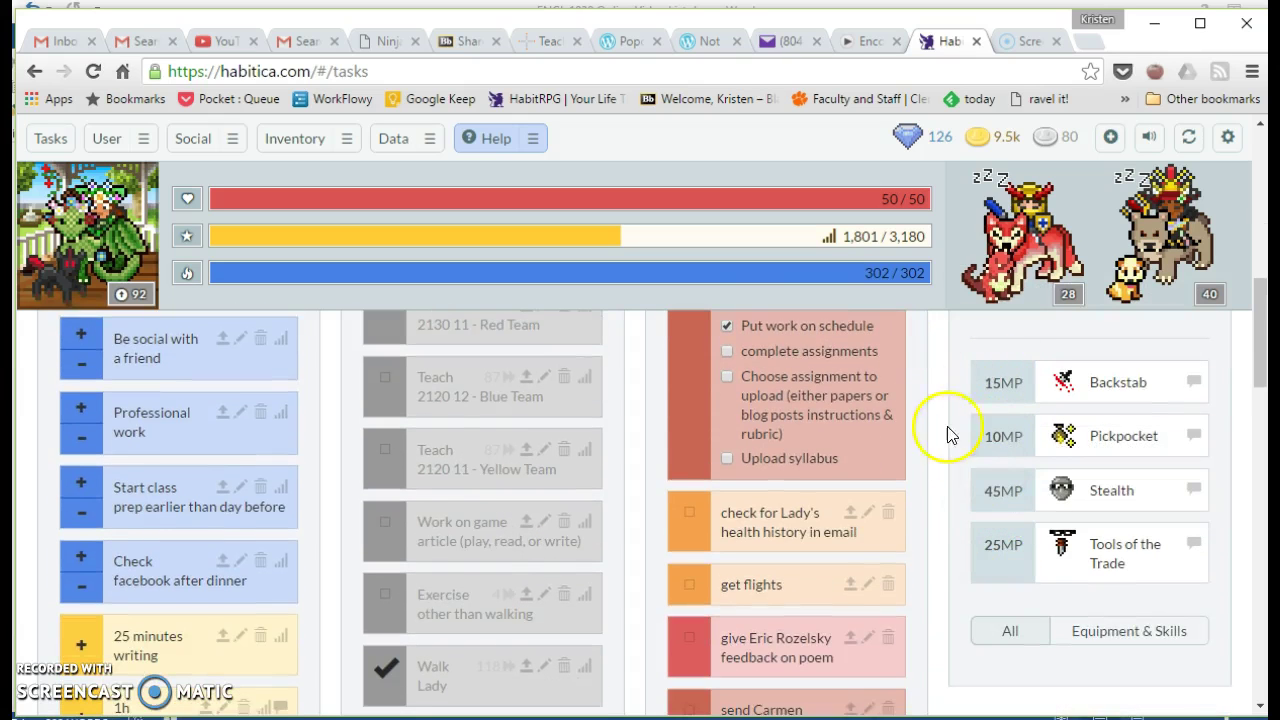
scroll(935, 440, up, 6)
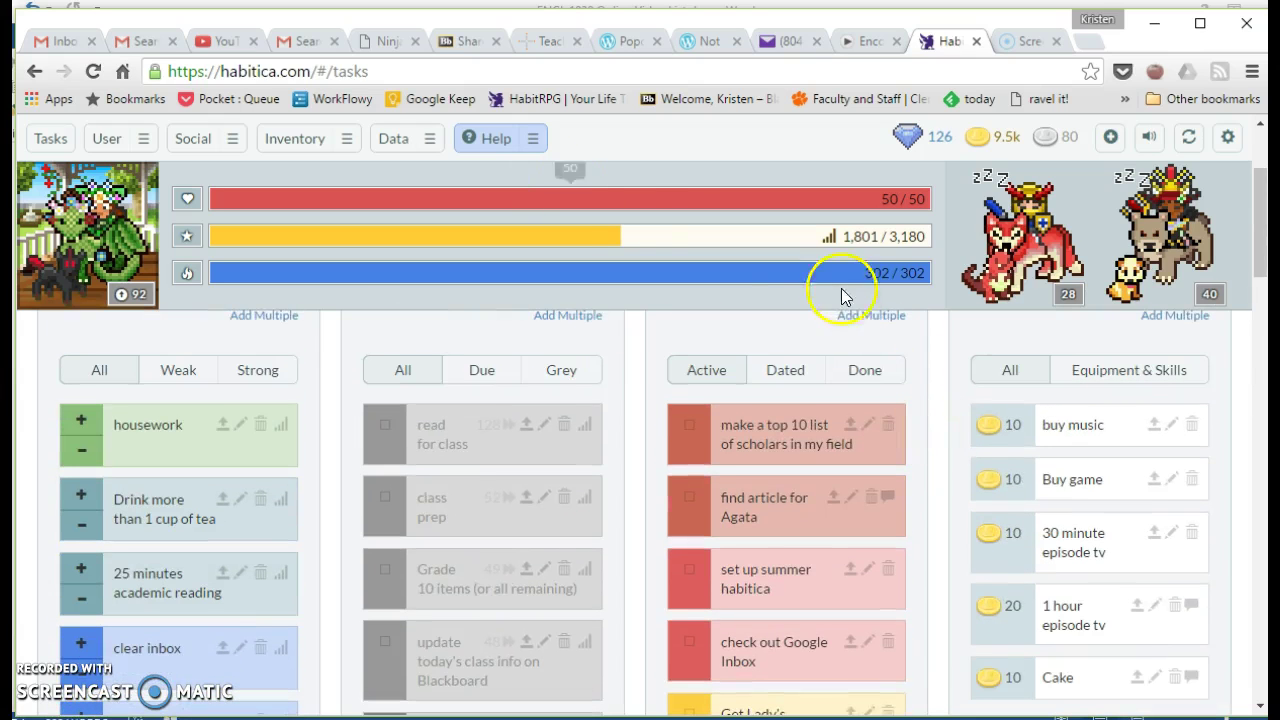
mouse_move(846, 269)
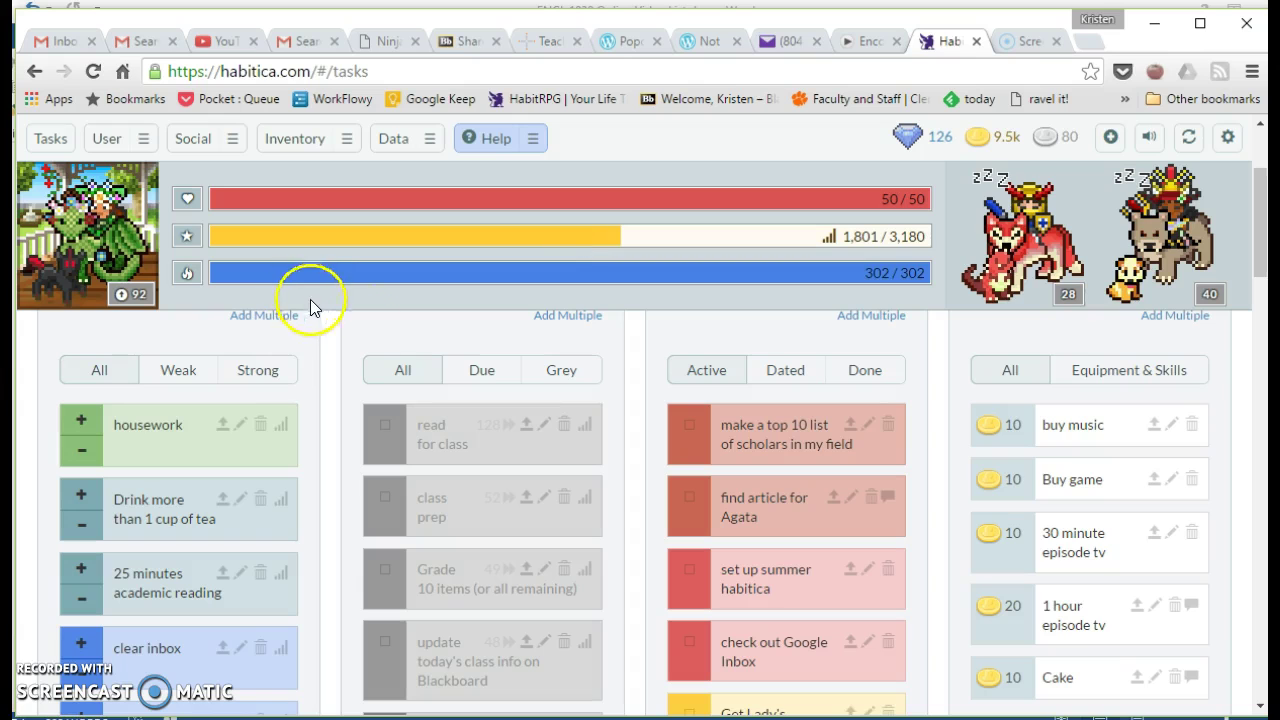
scroll(20, 455, up, 2)
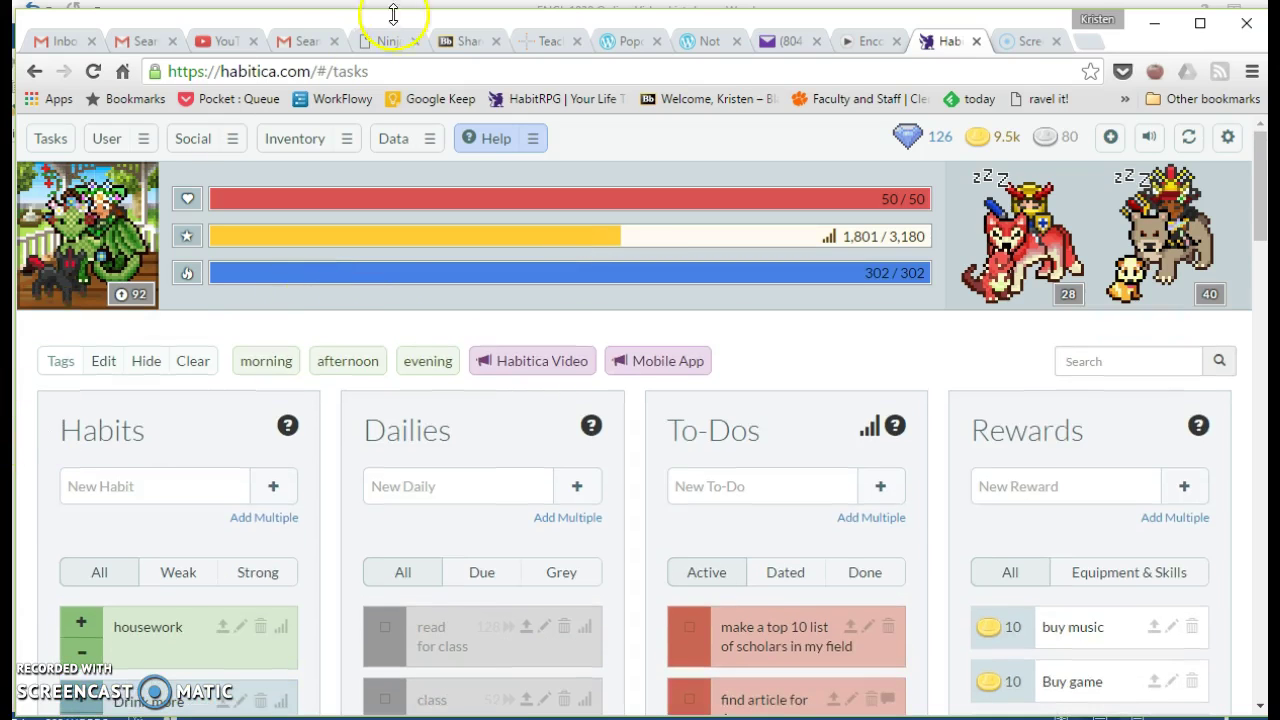
Step: Open the inventory's market page and look through the owned eggs and hatching potions
click(295, 141)
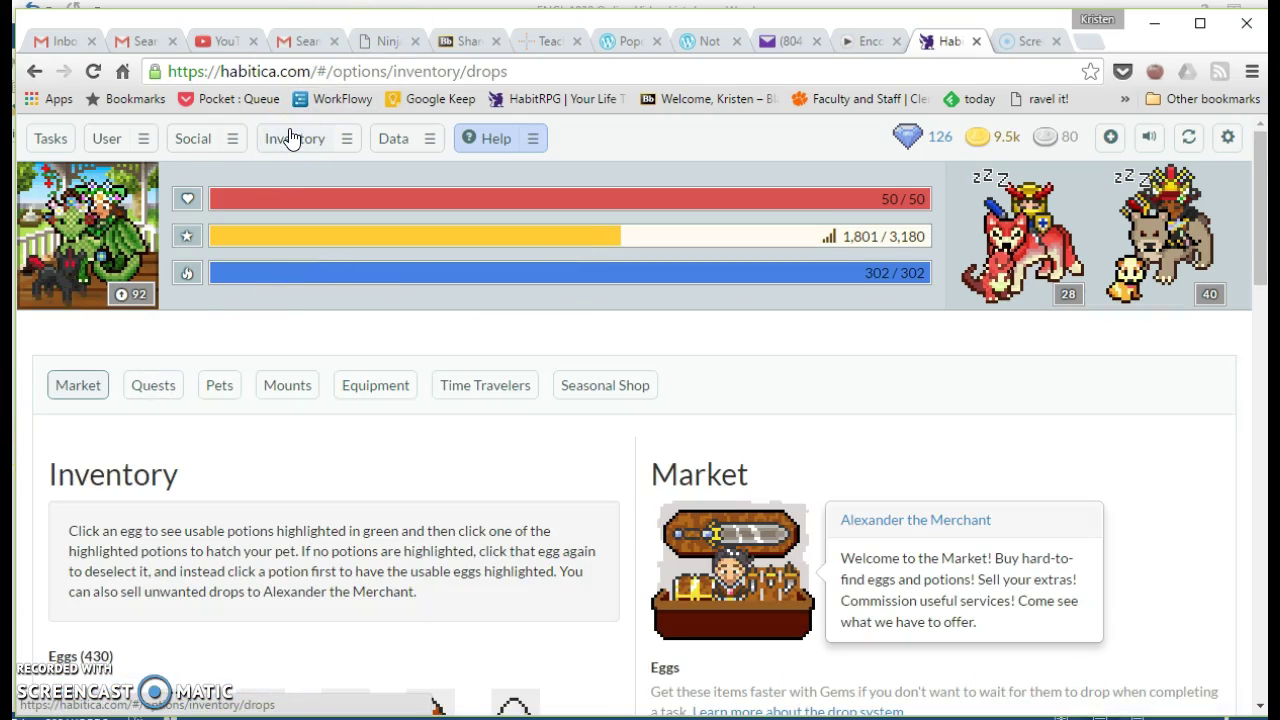
scroll(300, 380, down, 2)
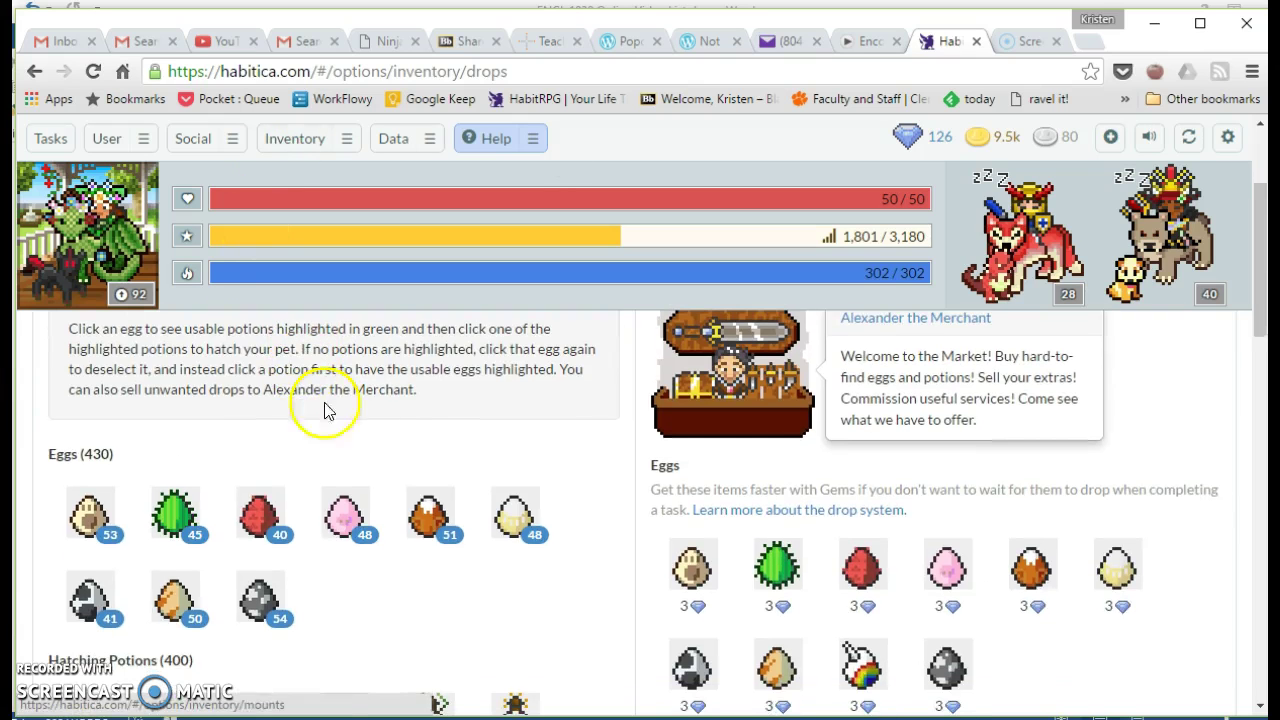
scroll(580, 465, down, 1)
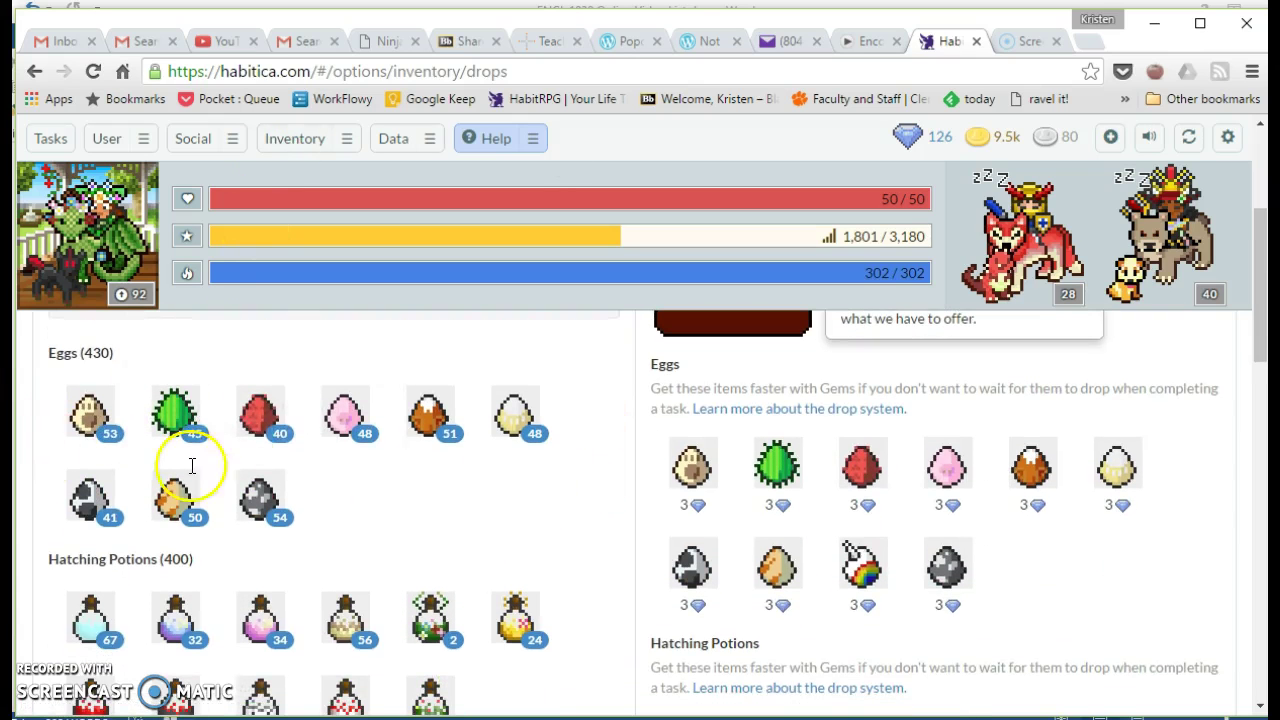
scroll(485, 475, down, 1)
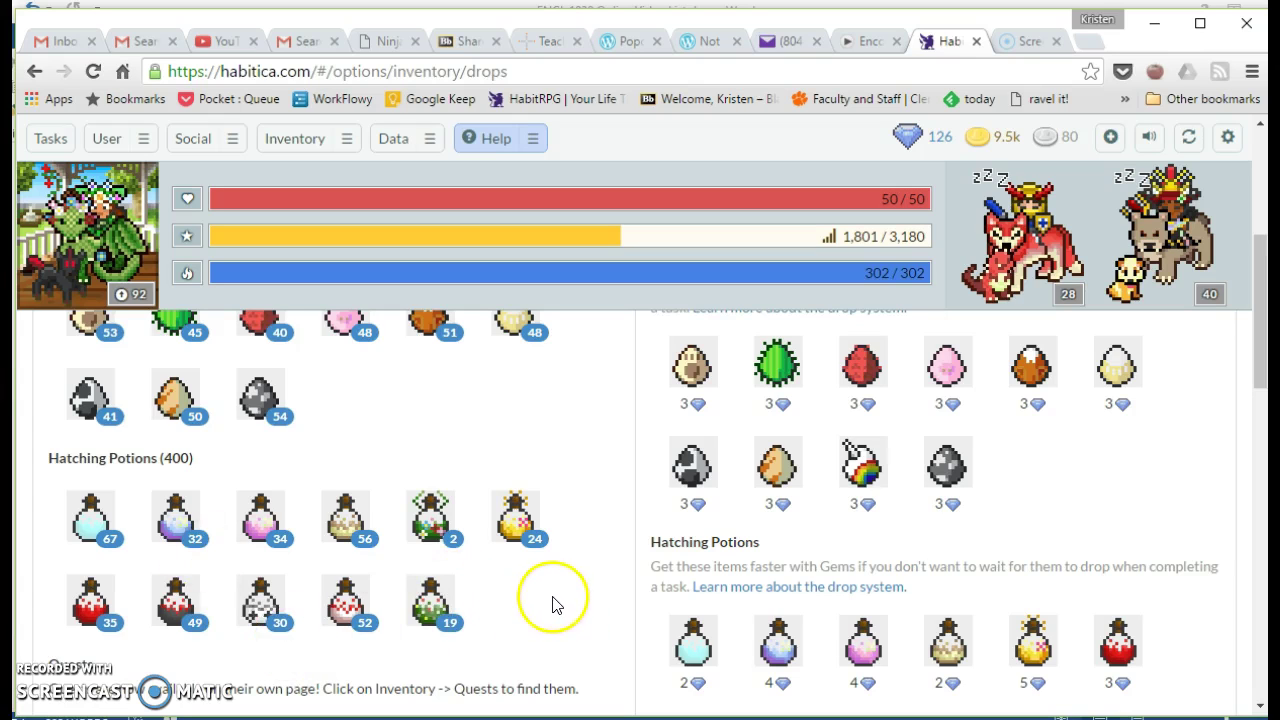
scroll(568, 610, up, 2)
scroll(568, 598, up, 2)
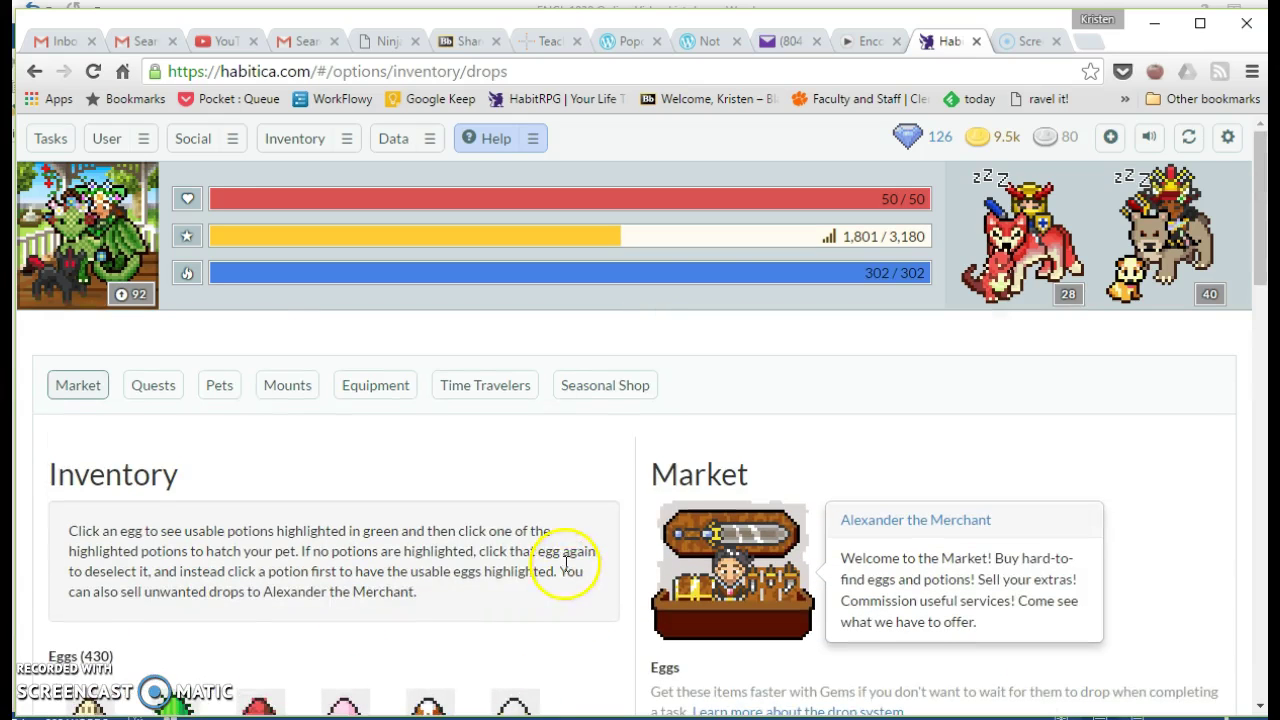
Step: Open the pets collection and make the pink flying pig at the start of its row the avatar's active pet
click(205, 388)
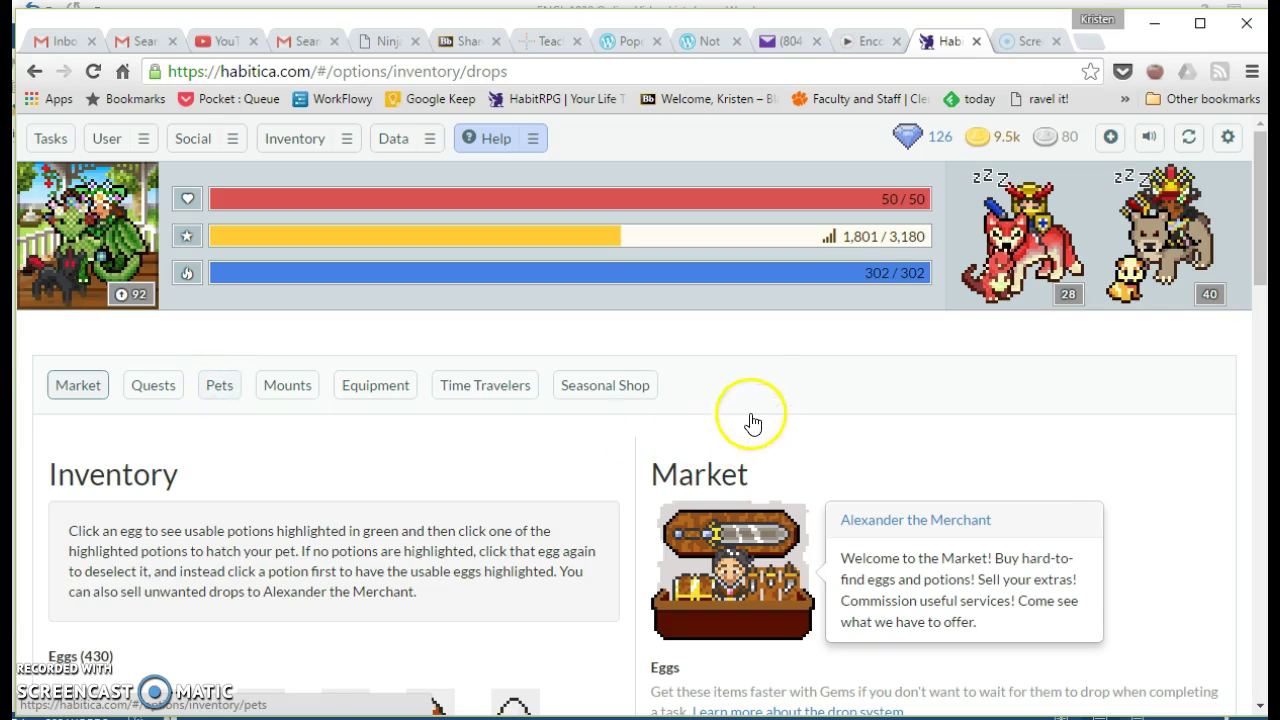
scroll(892, 370, down, 4)
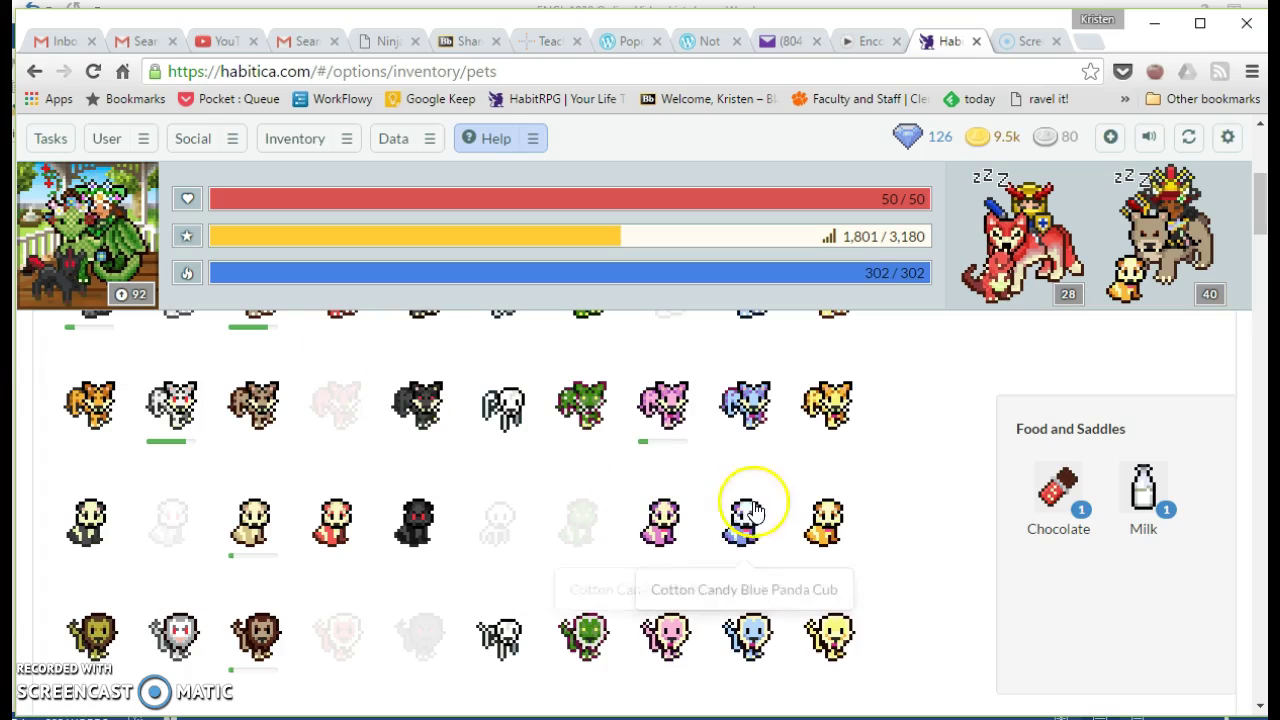
scroll(918, 543, up, 1)
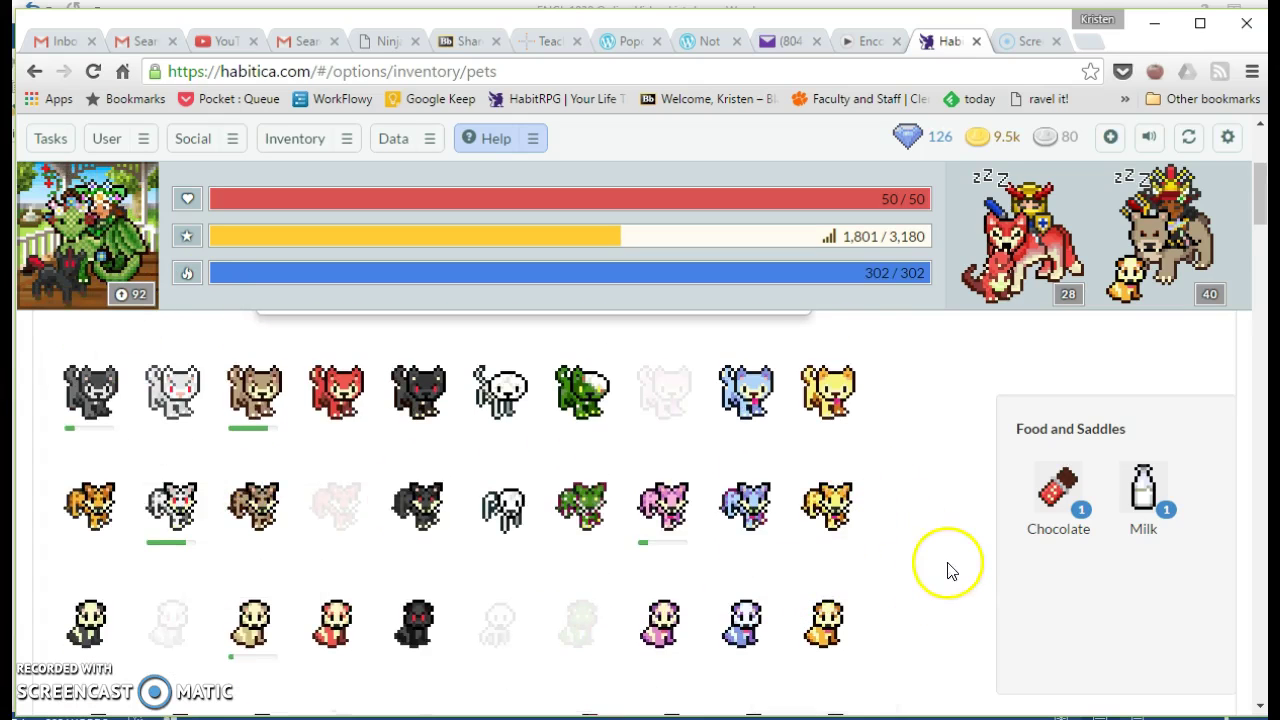
scroll(937, 557, down, 2)
scroll(937, 547, down, 2)
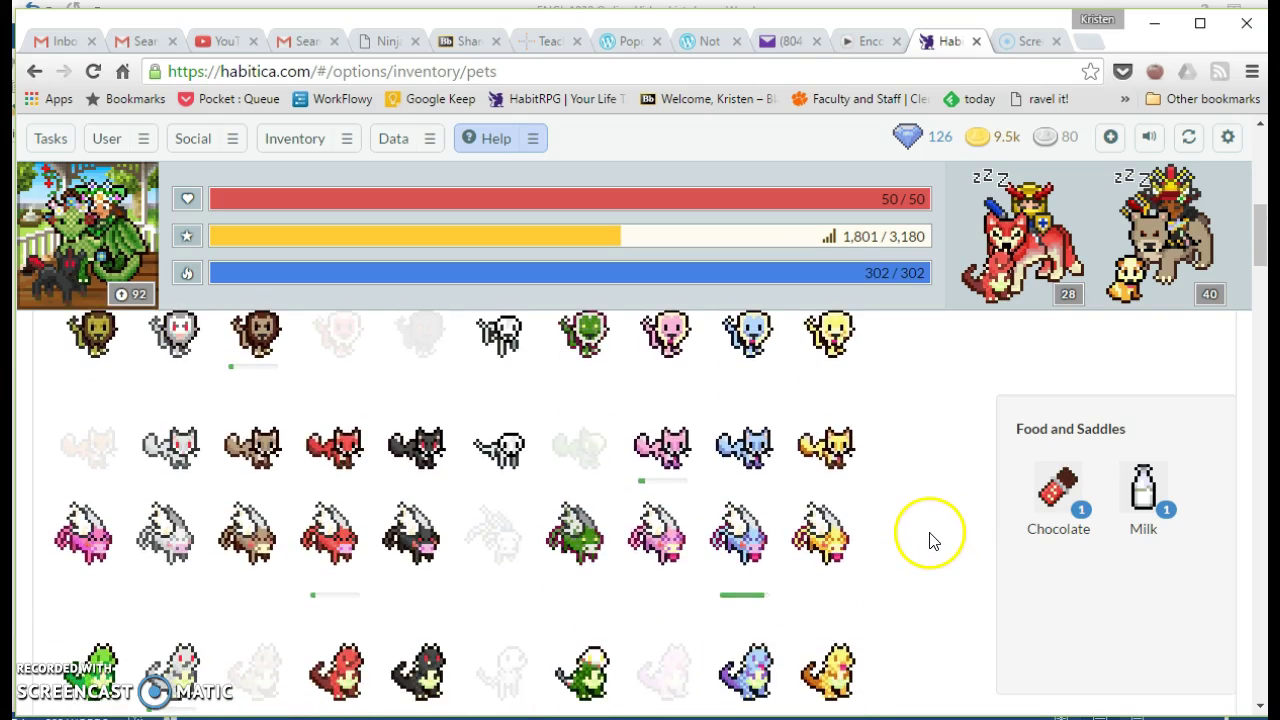
click(86, 540)
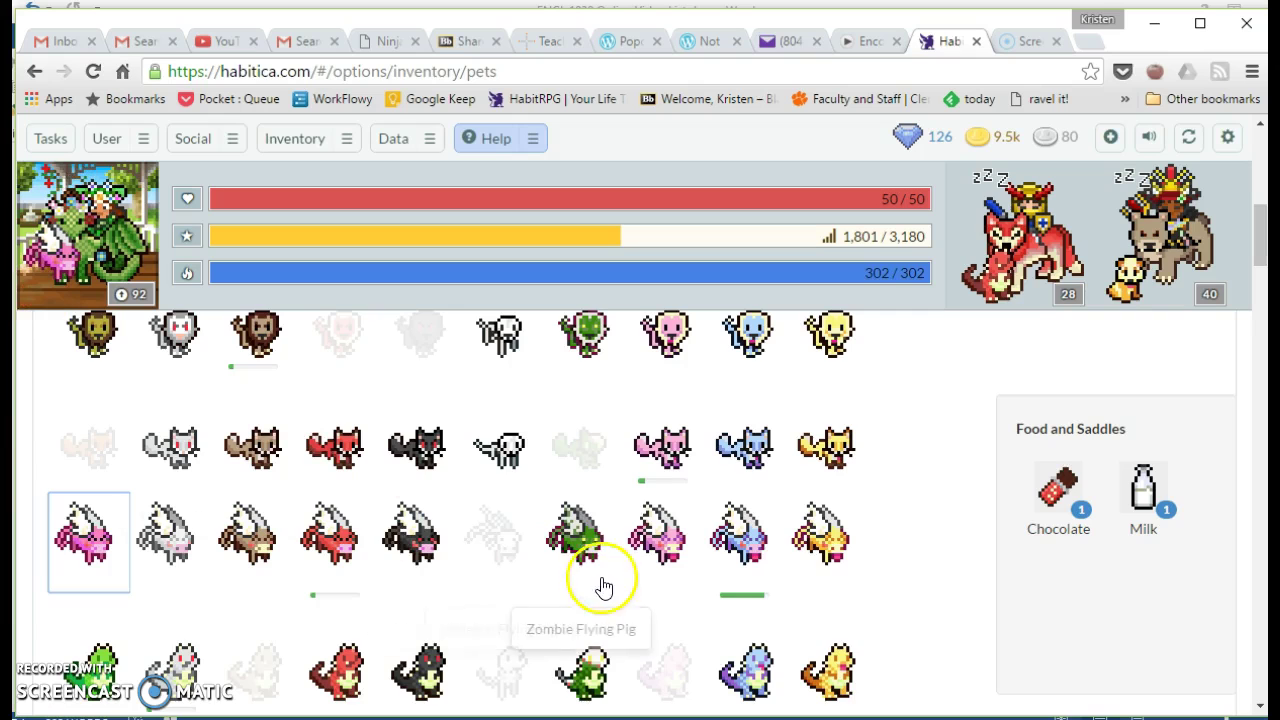
Step: Look over the remaining pets, open the mounts collection and saddle up the skeleton mount in the tiger row
scroll(955, 560, down, 2)
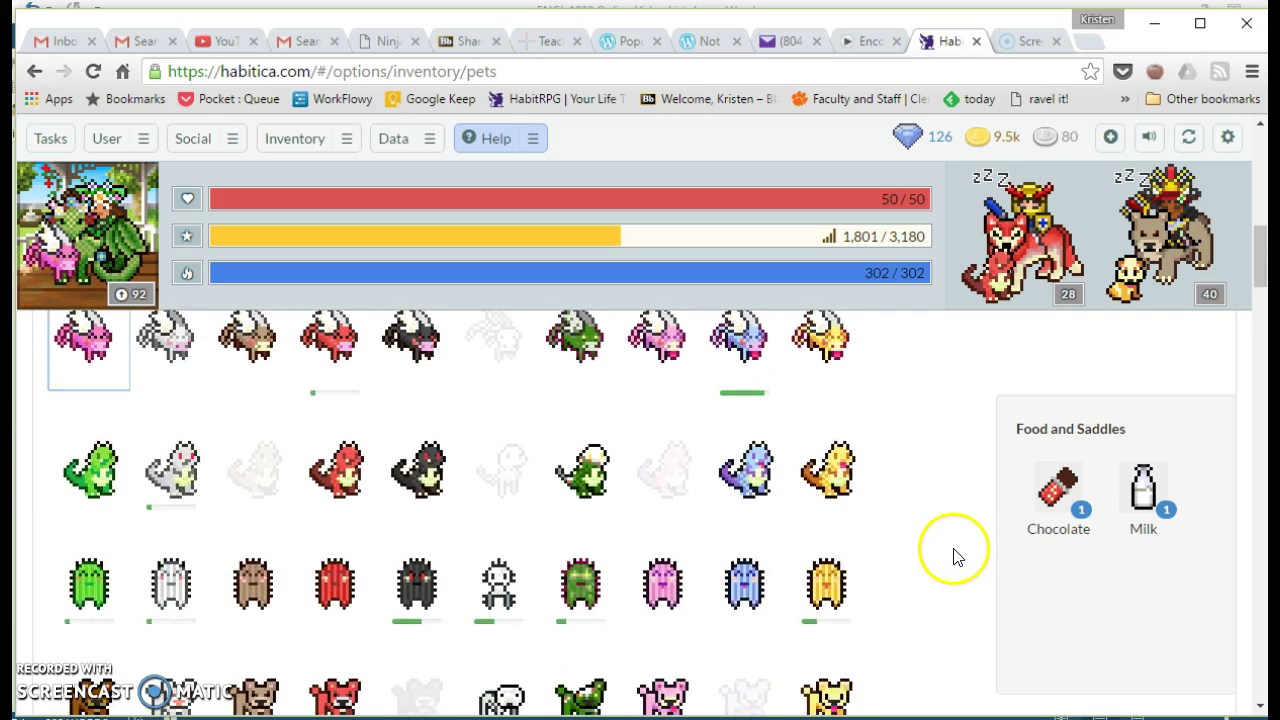
scroll(953, 557, up, 7)
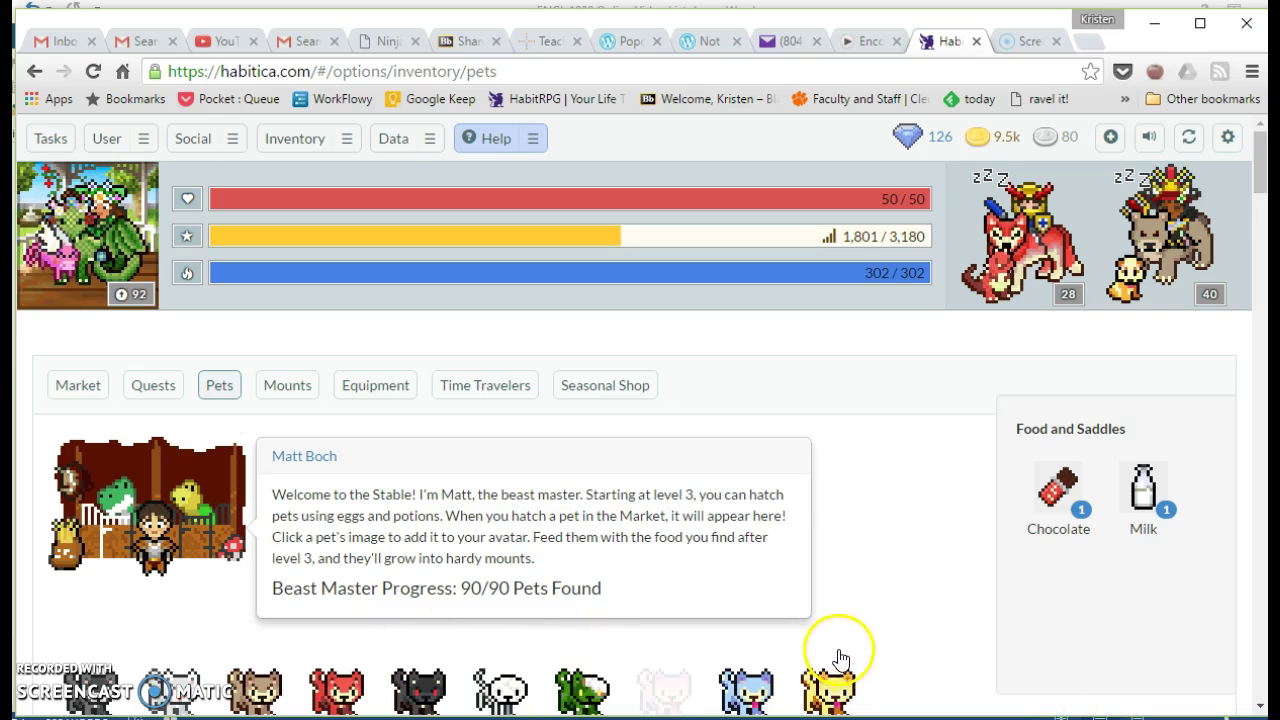
scroll(908, 517, down, 3)
scroll(908, 517, up, 3)
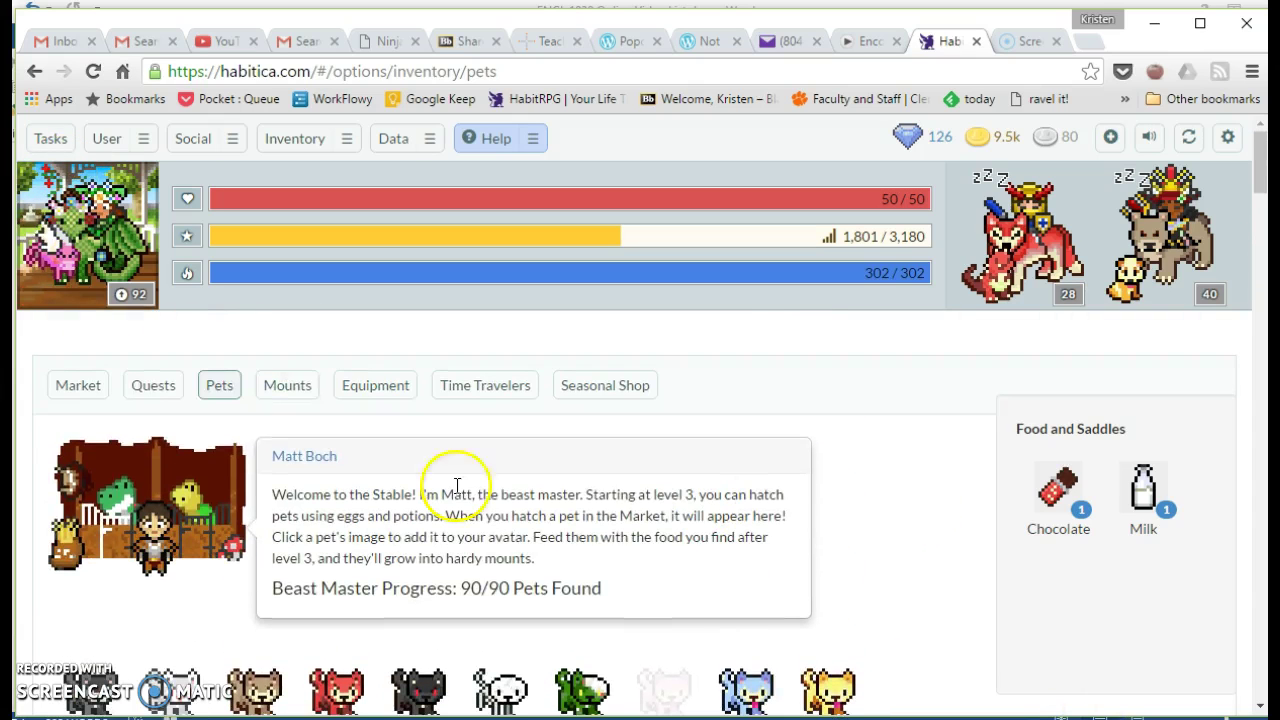
click(268, 386)
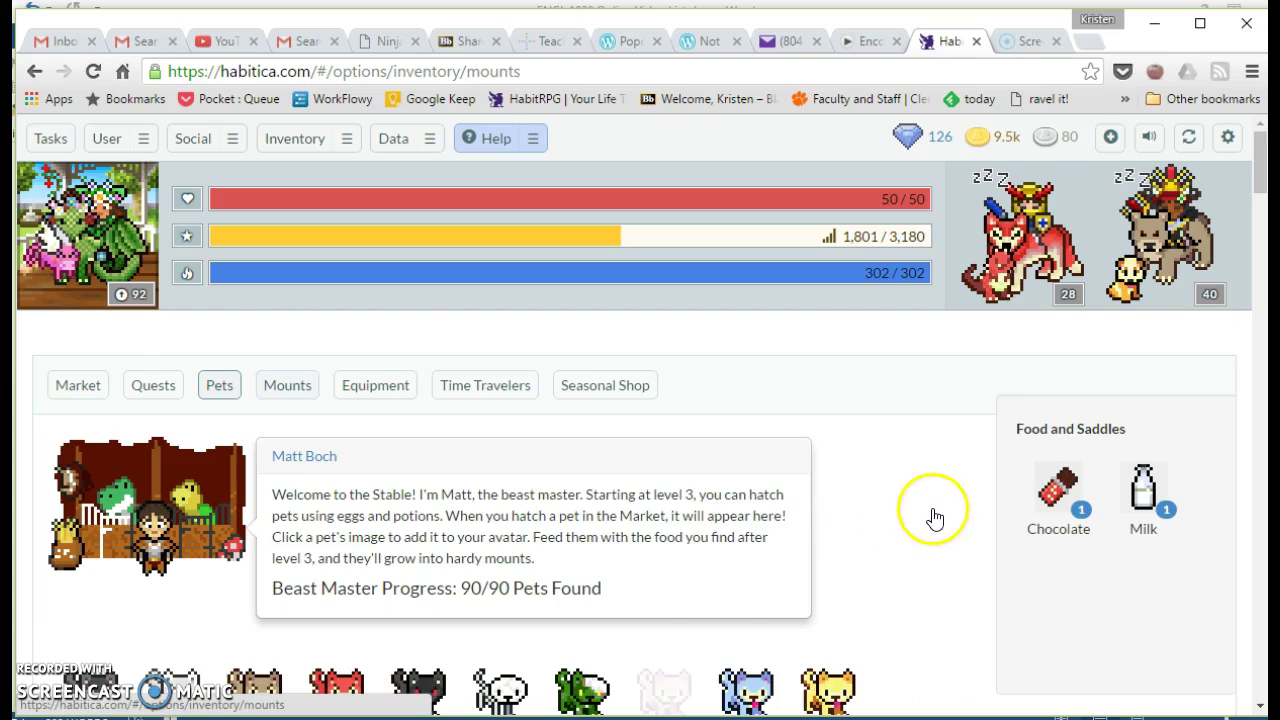
scroll(916, 506, down, 3)
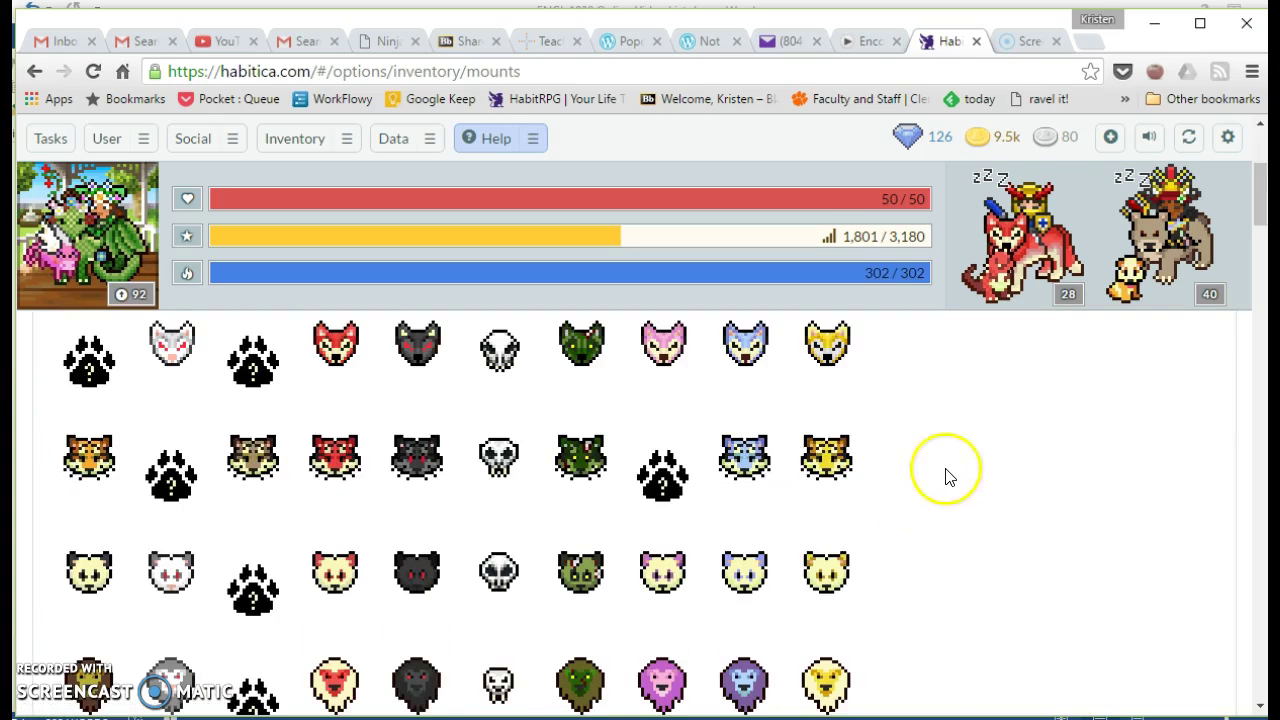
click(495, 455)
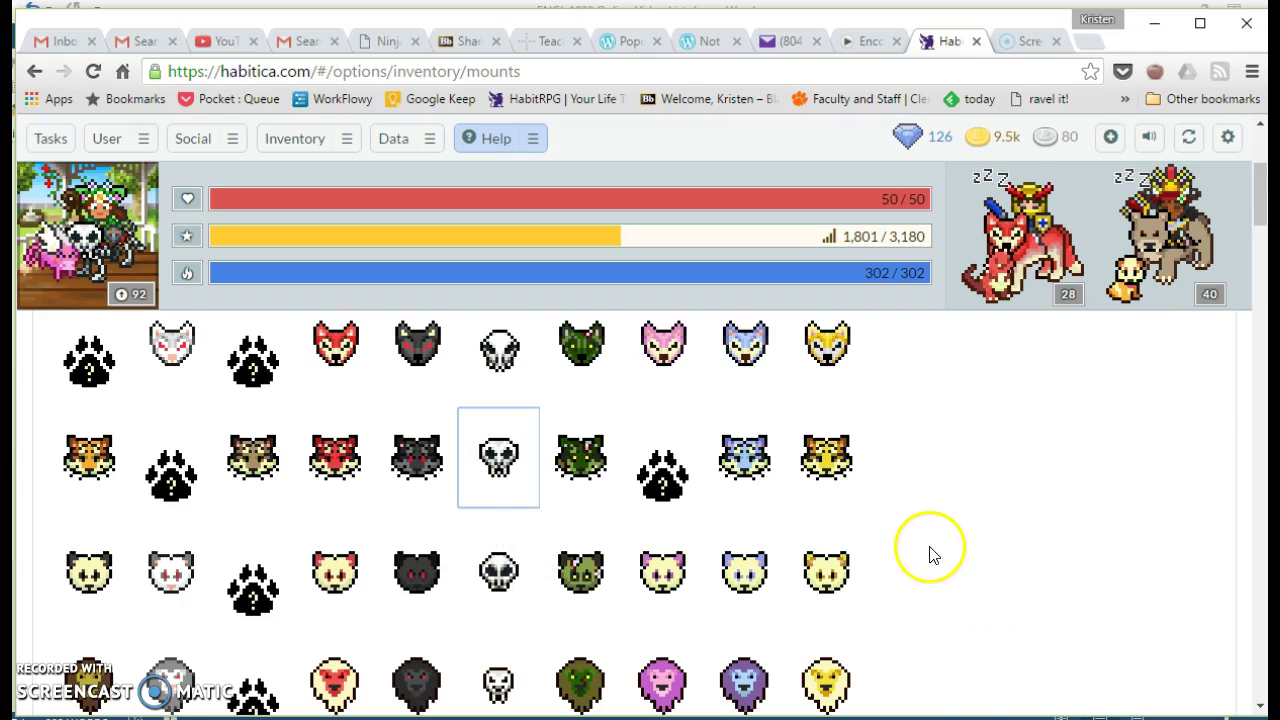
scroll(930, 548, up, 3)
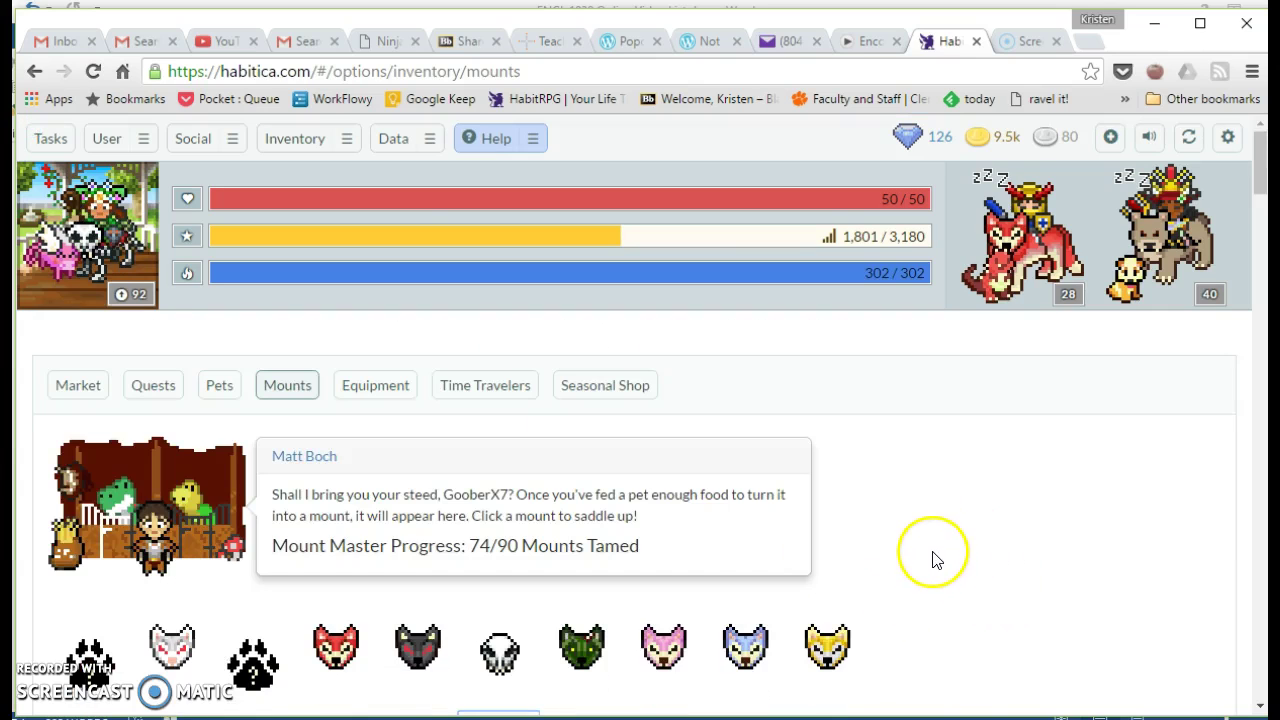
Step: Open the equipment page and compare the battle gear and costume sets, checking the Glowing Spear's description
click(365, 392)
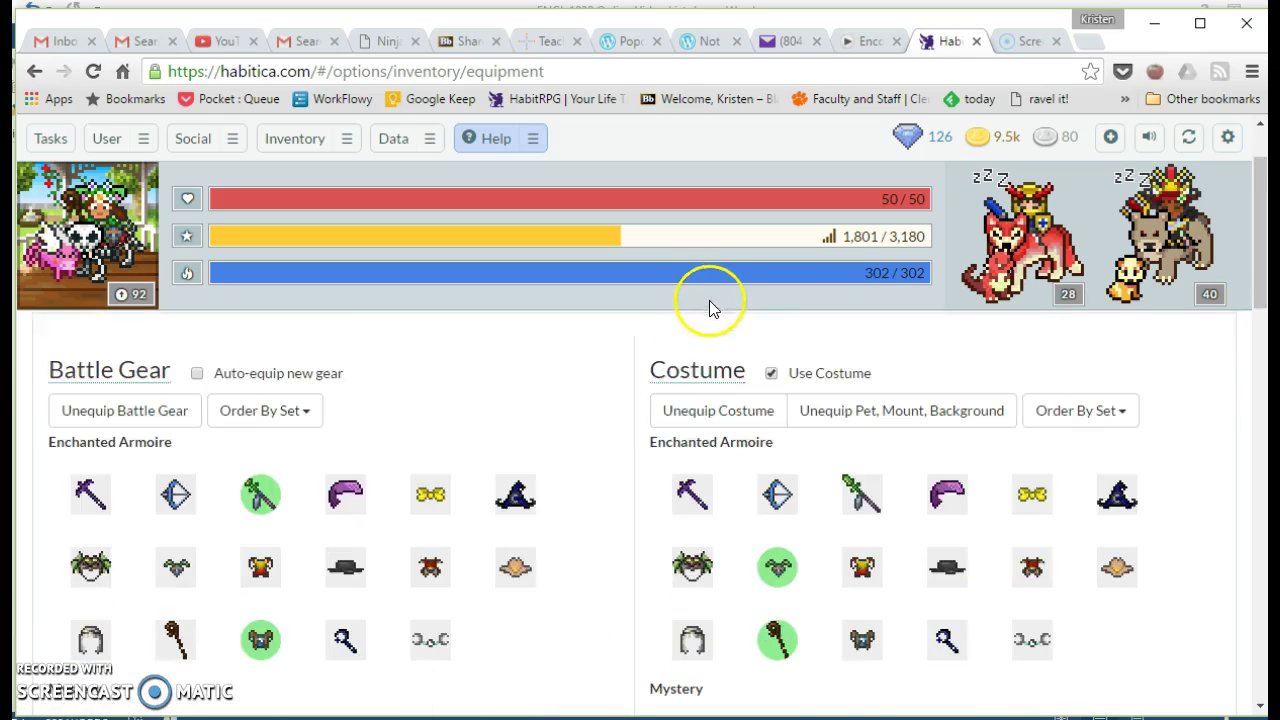
scroll(630, 375, down, 4)
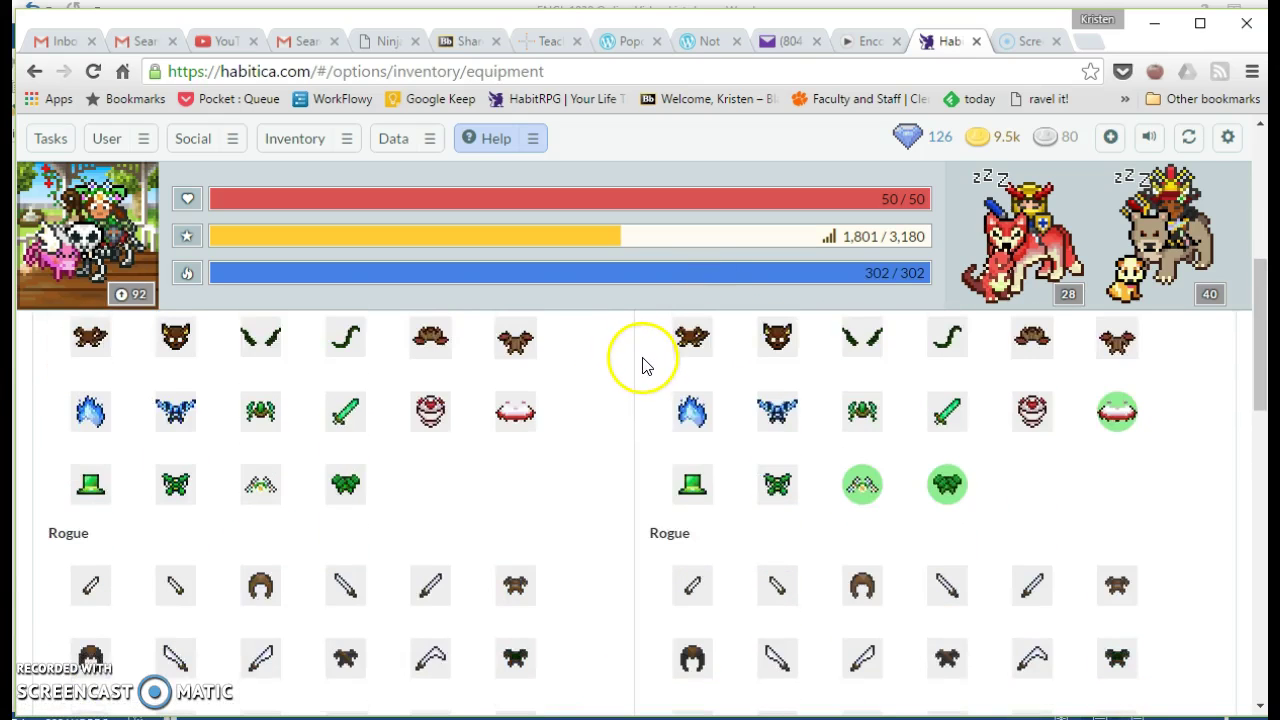
scroll(643, 366, down, 2)
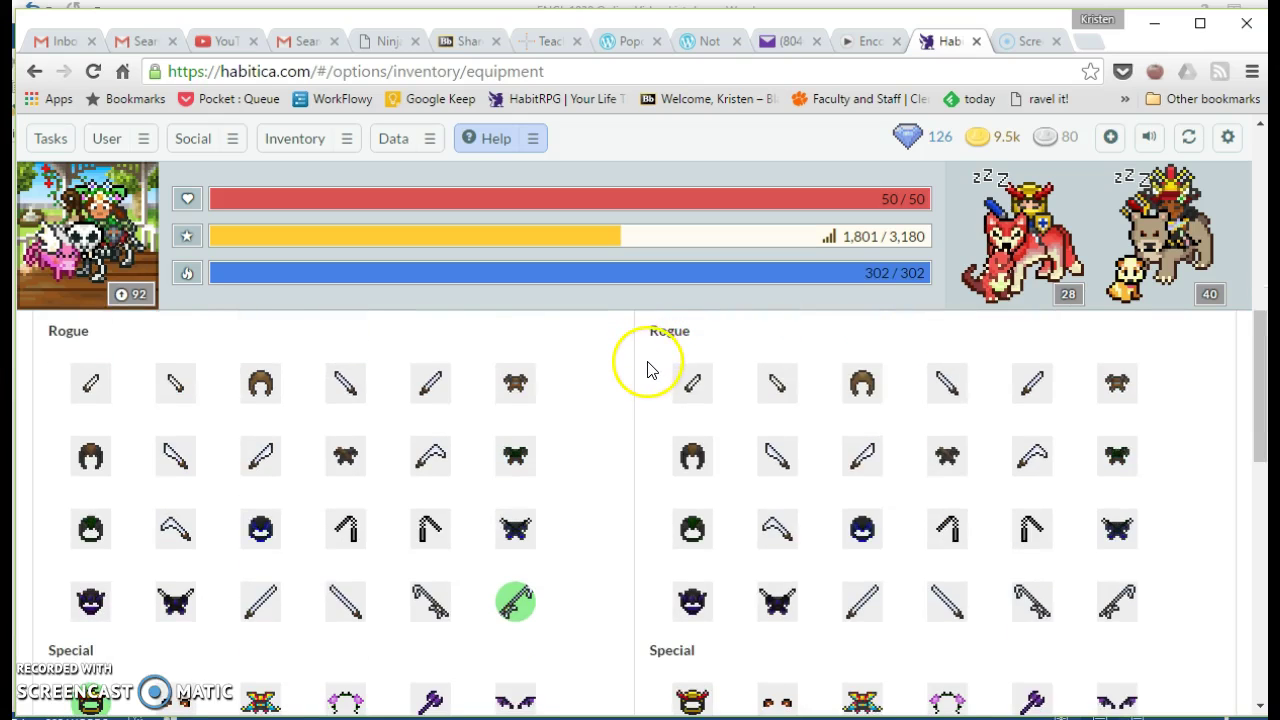
scroll(646, 368, up, 5)
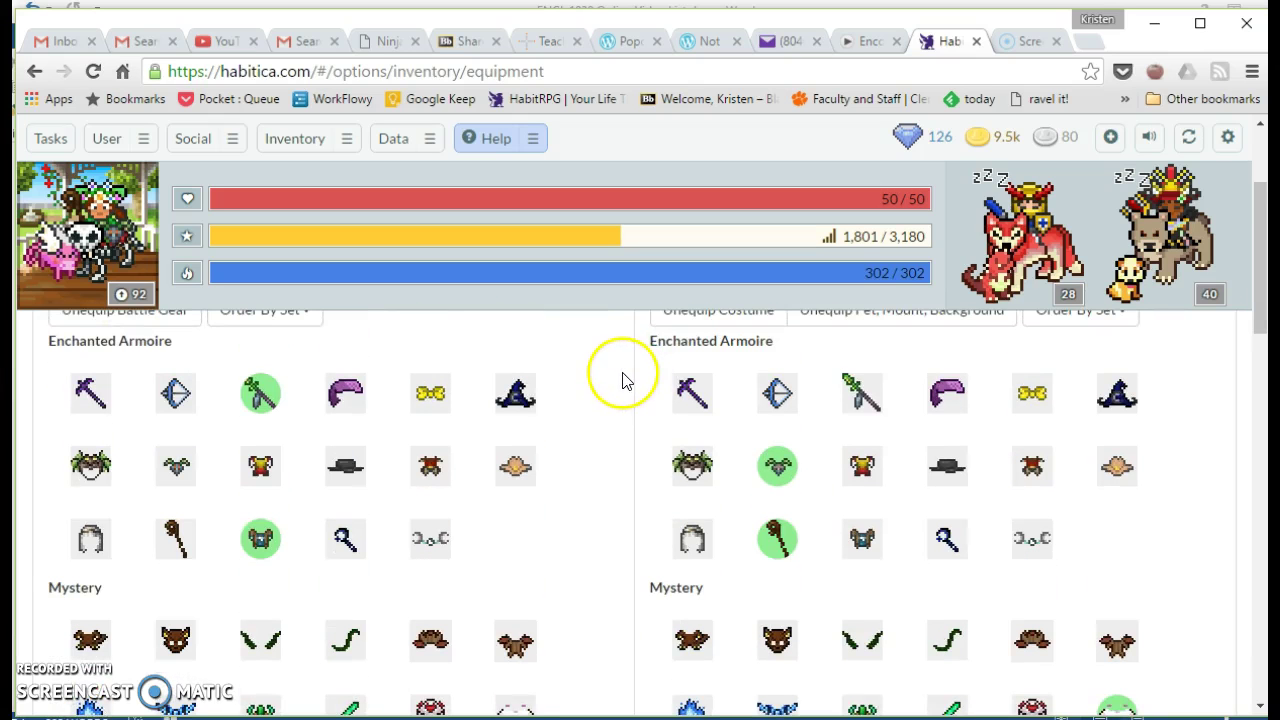
scroll(623, 380, up, 1)
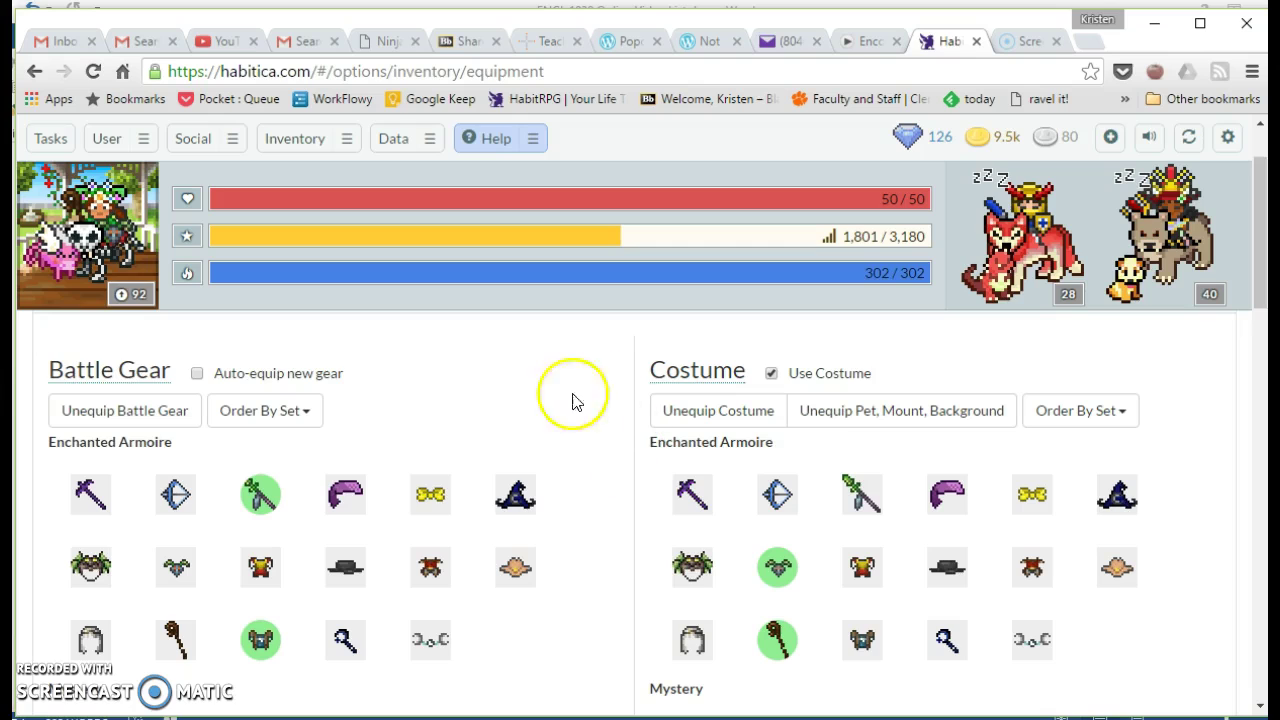
mouse_move(260, 500)
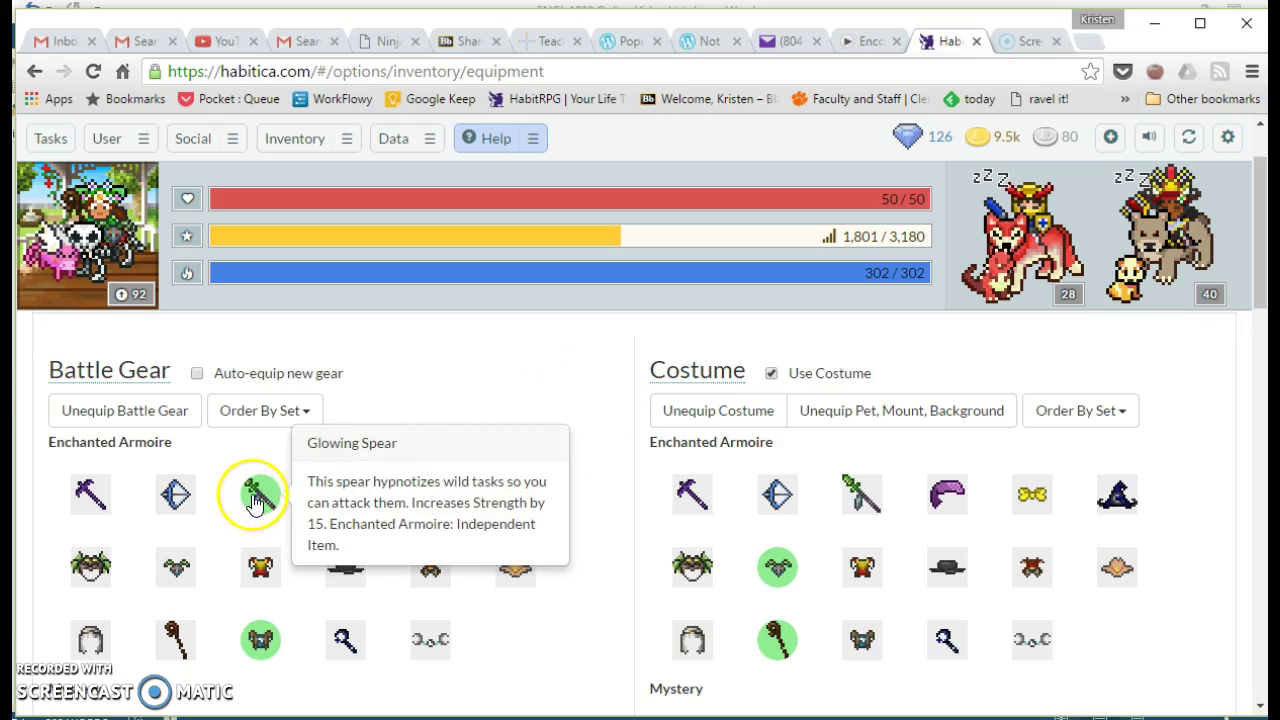
click(260, 492)
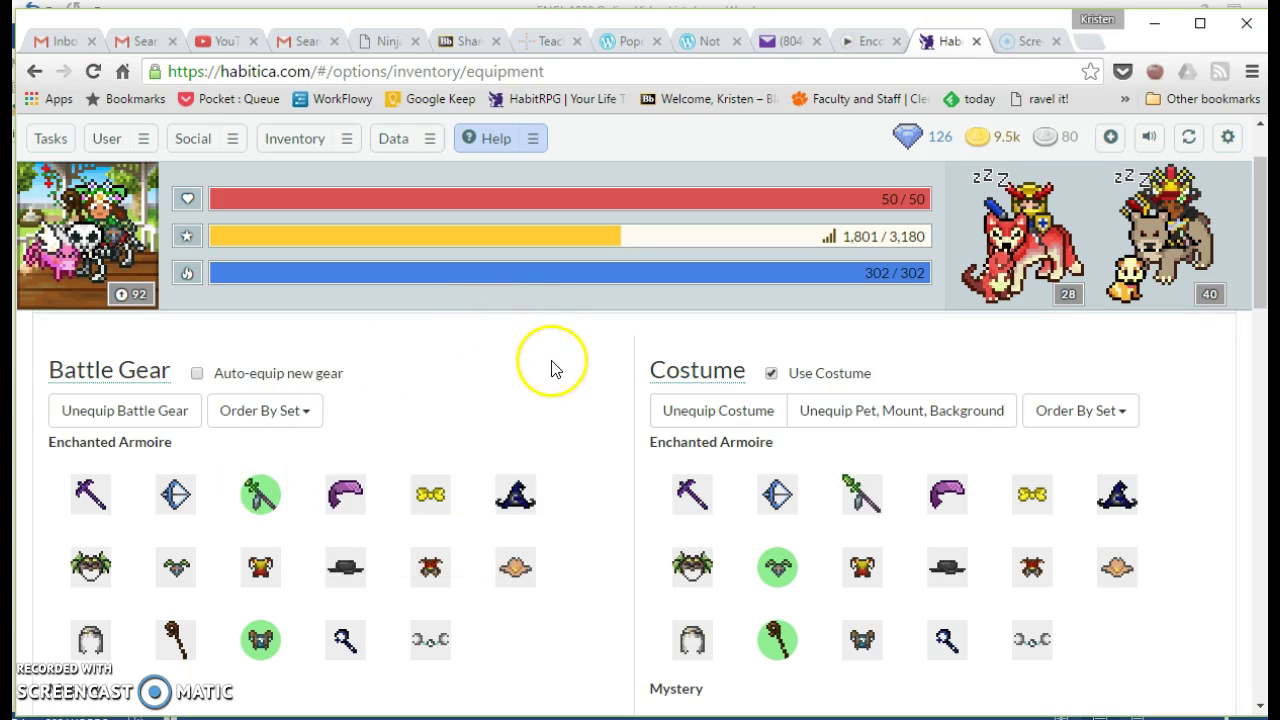
Step: Open the party page, examine the "Vice, Part 3: Vice Awakens" quest details and attack messages, and return to the tasks page
scroll(570, 390, up, 1)
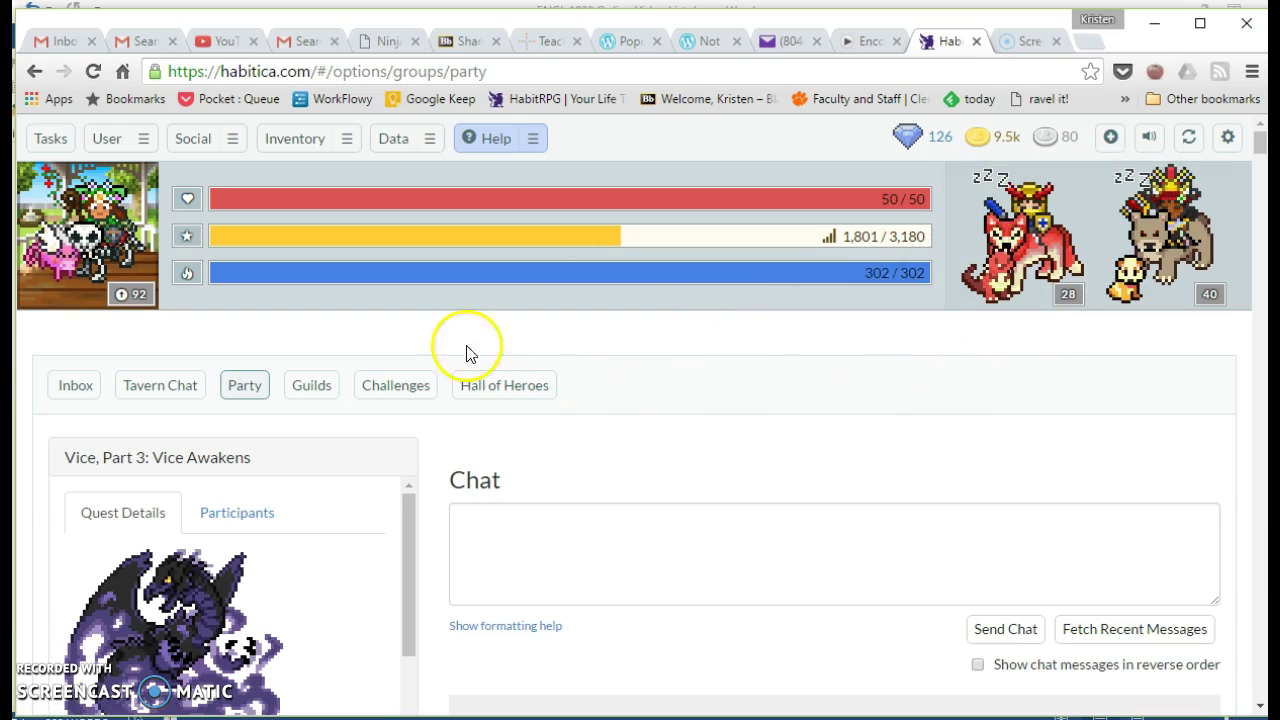
scroll(720, 335, down, 1)
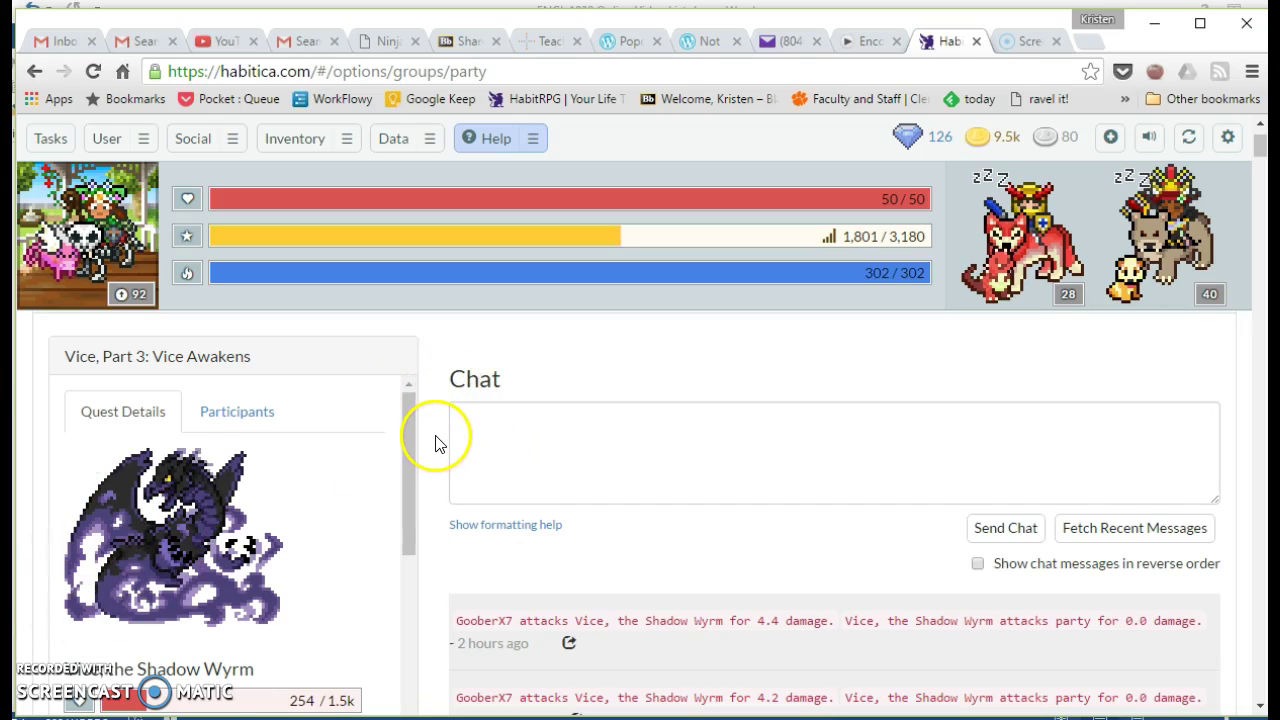
scroll(437, 440, down, 2)
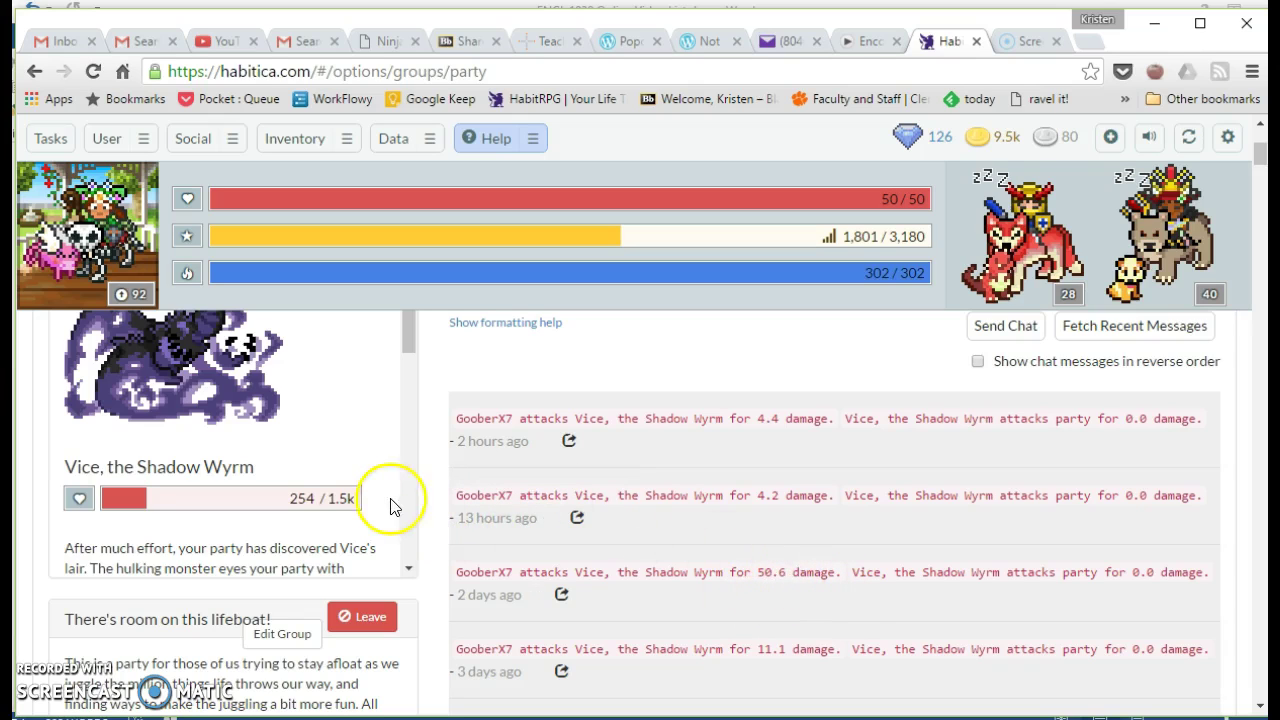
scroll(428, 483, up, 3)
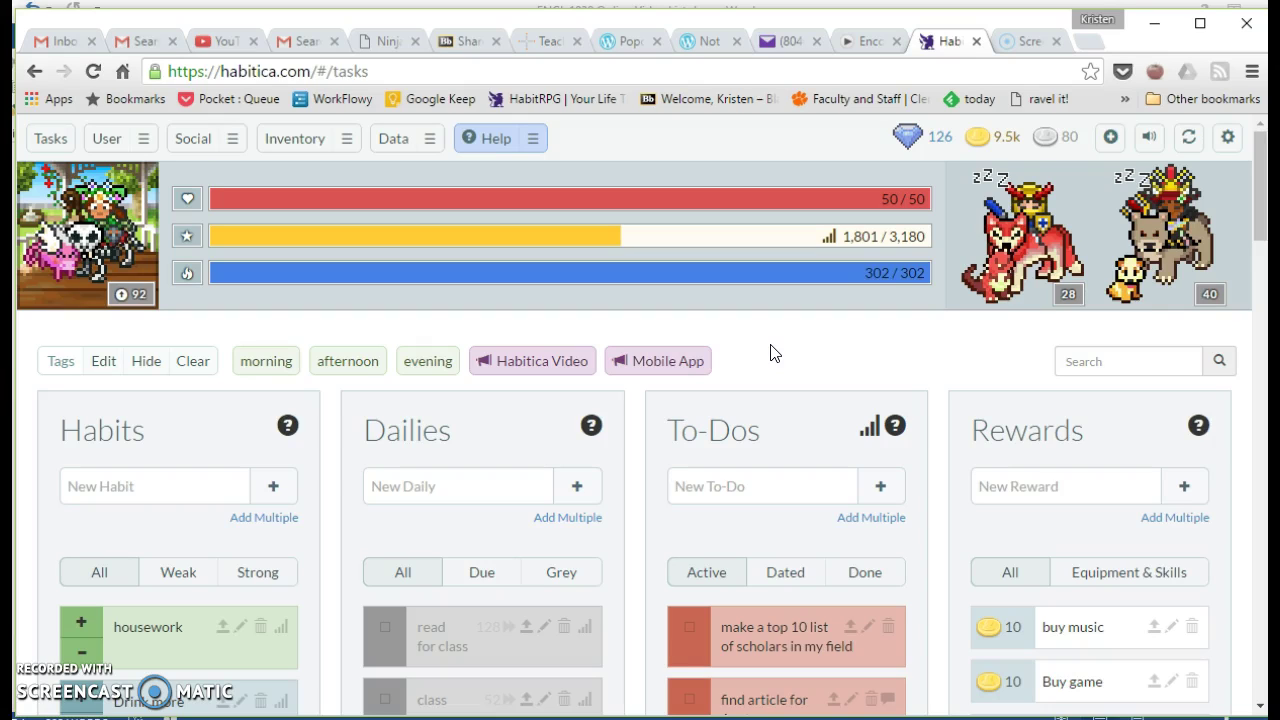
click(807, 336)
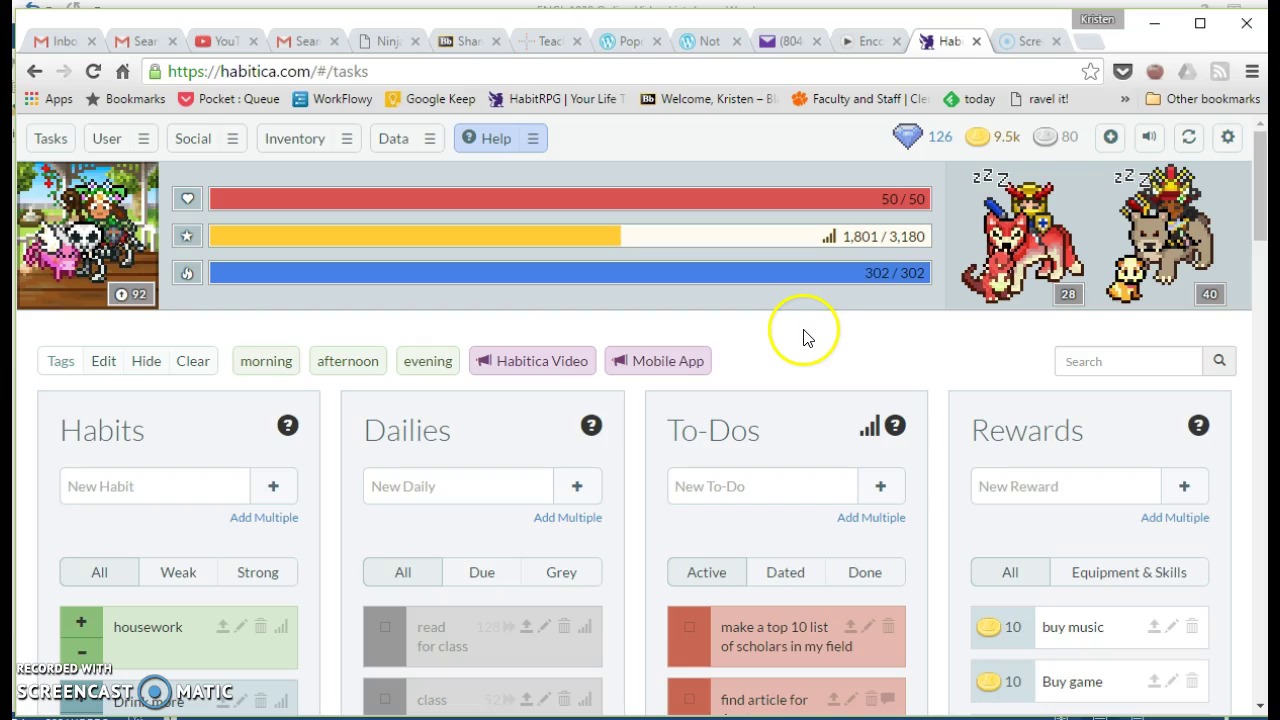